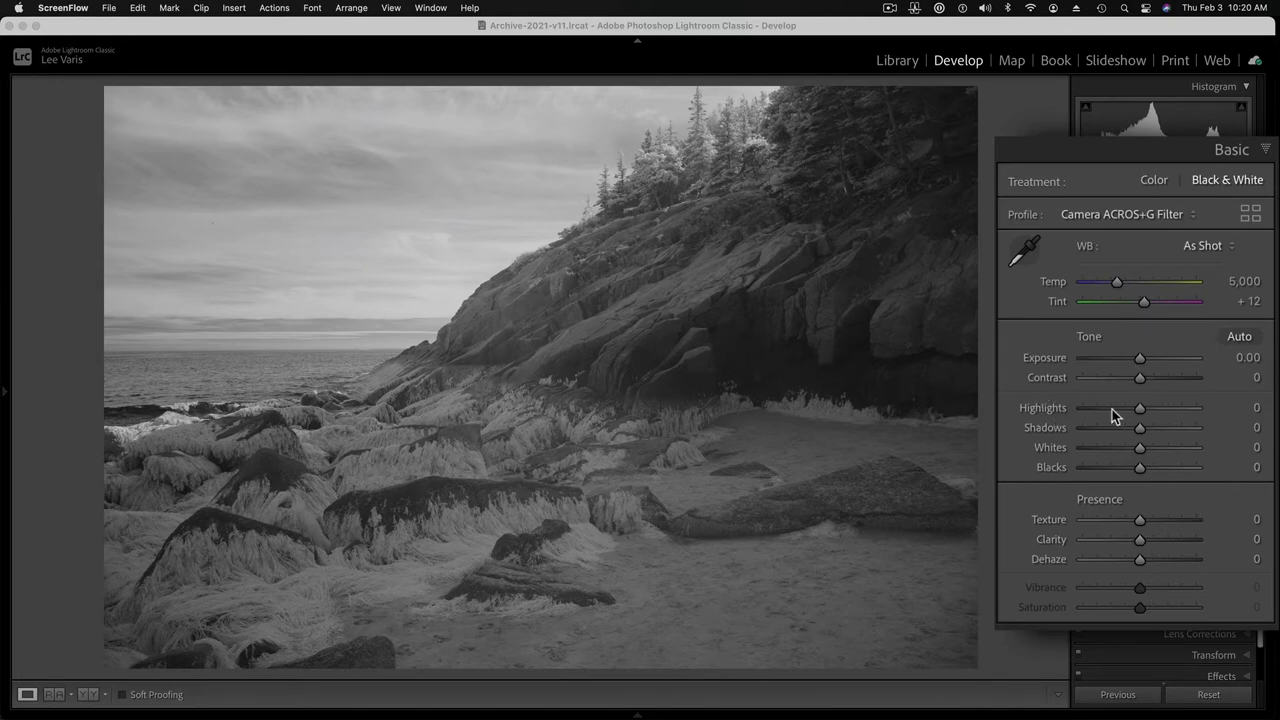
left_click_drag(1140, 379, 1155, 379)
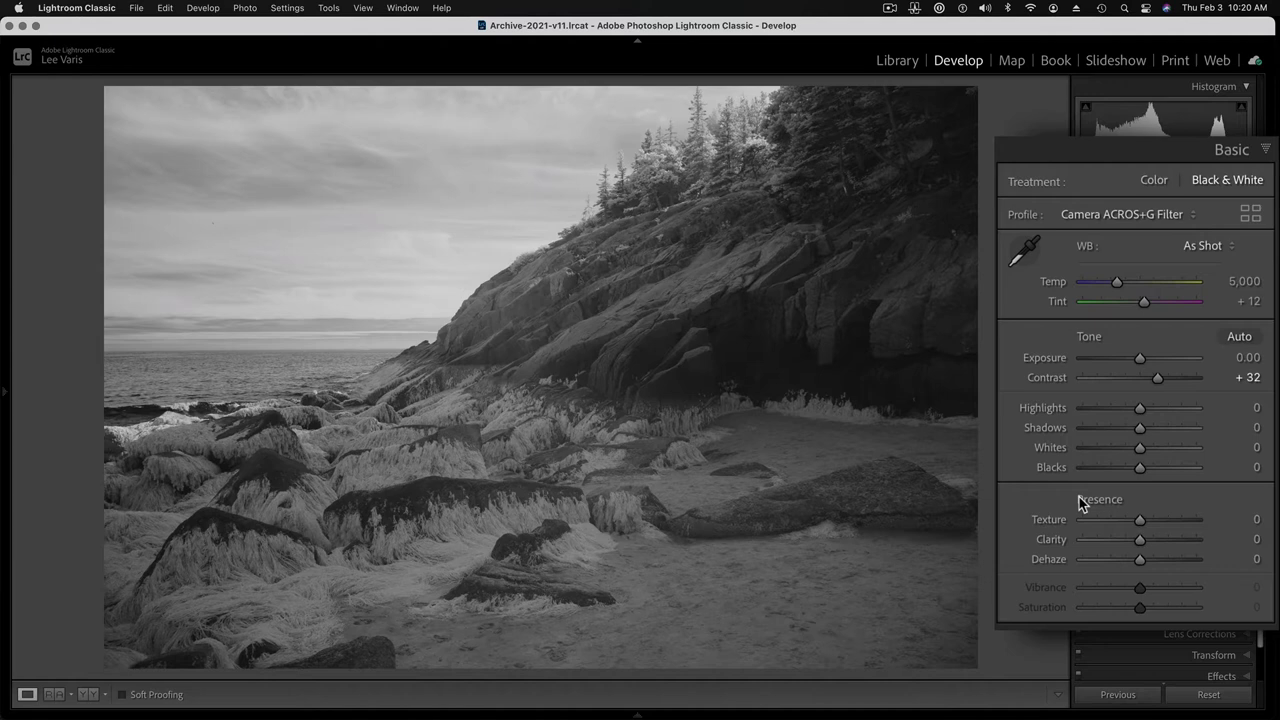
double_click(1048, 382)
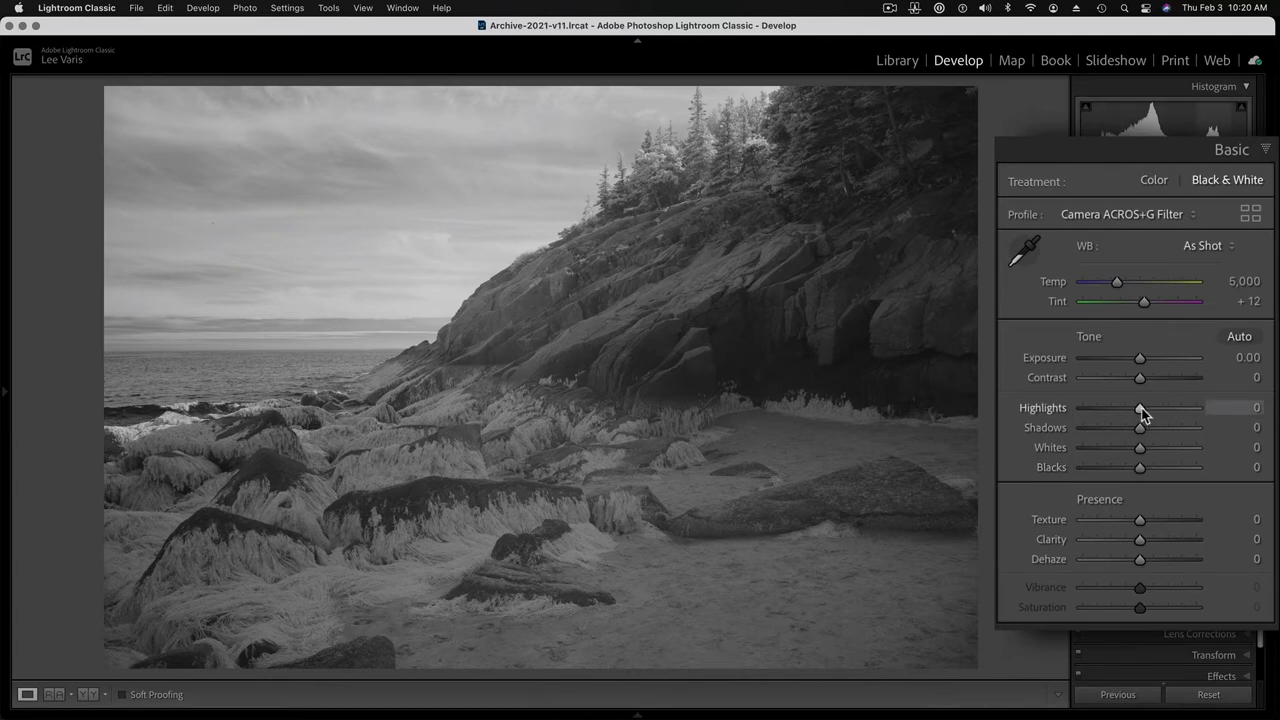
In the Basic panel, set Highlights to −100, Shadows to +100 and Blacks to +100.
left_click_drag(1143, 415, 1018, 421)
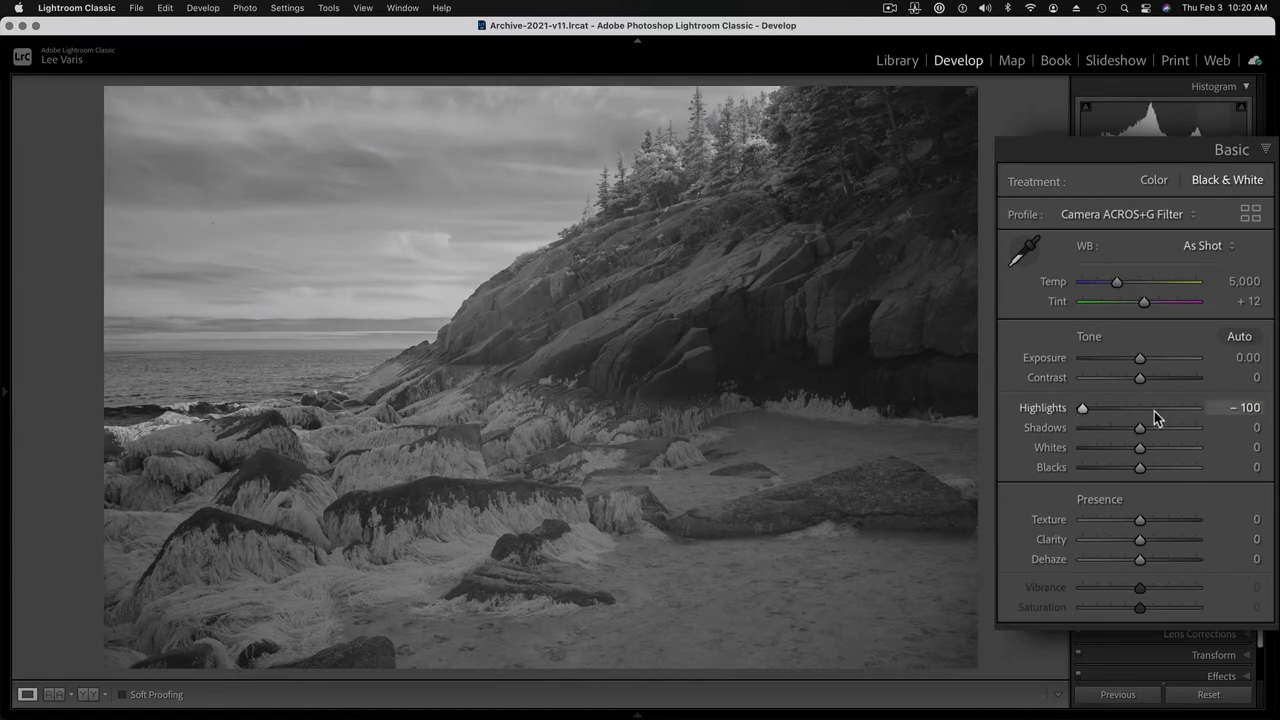
left_click_drag(1140, 430, 1250, 432)
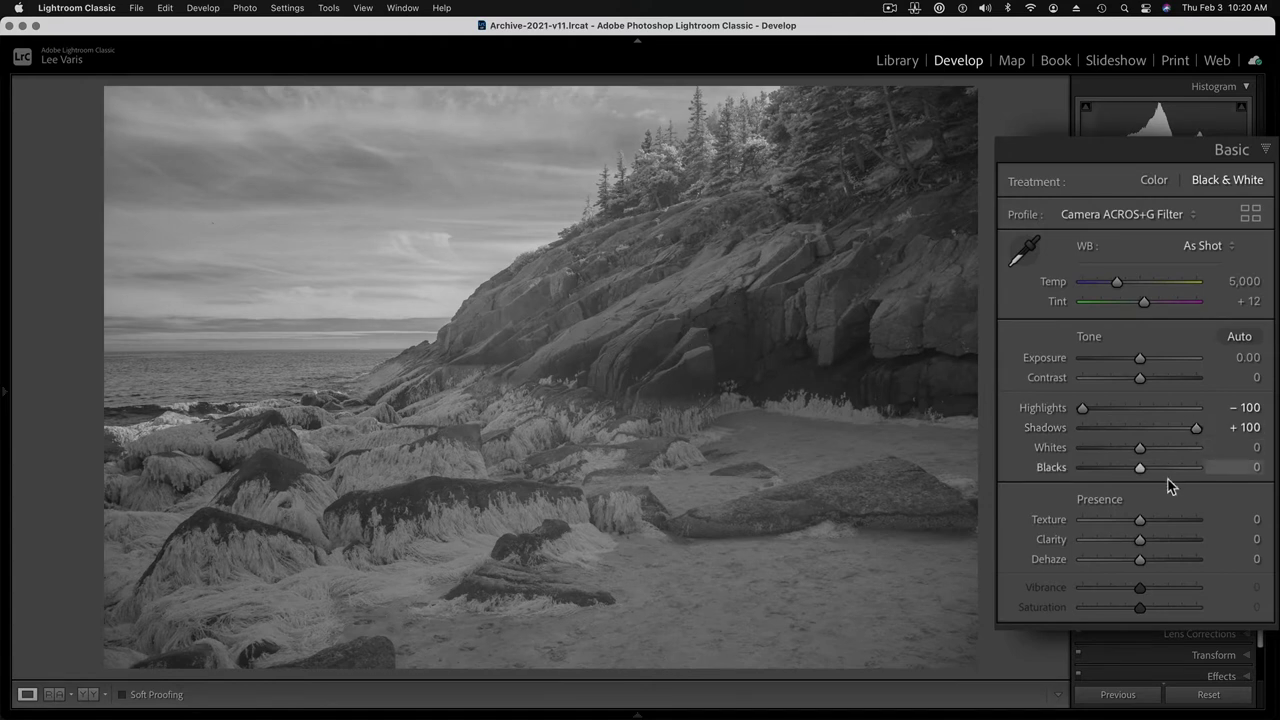
left_click_drag(1141, 468, 1200, 467)
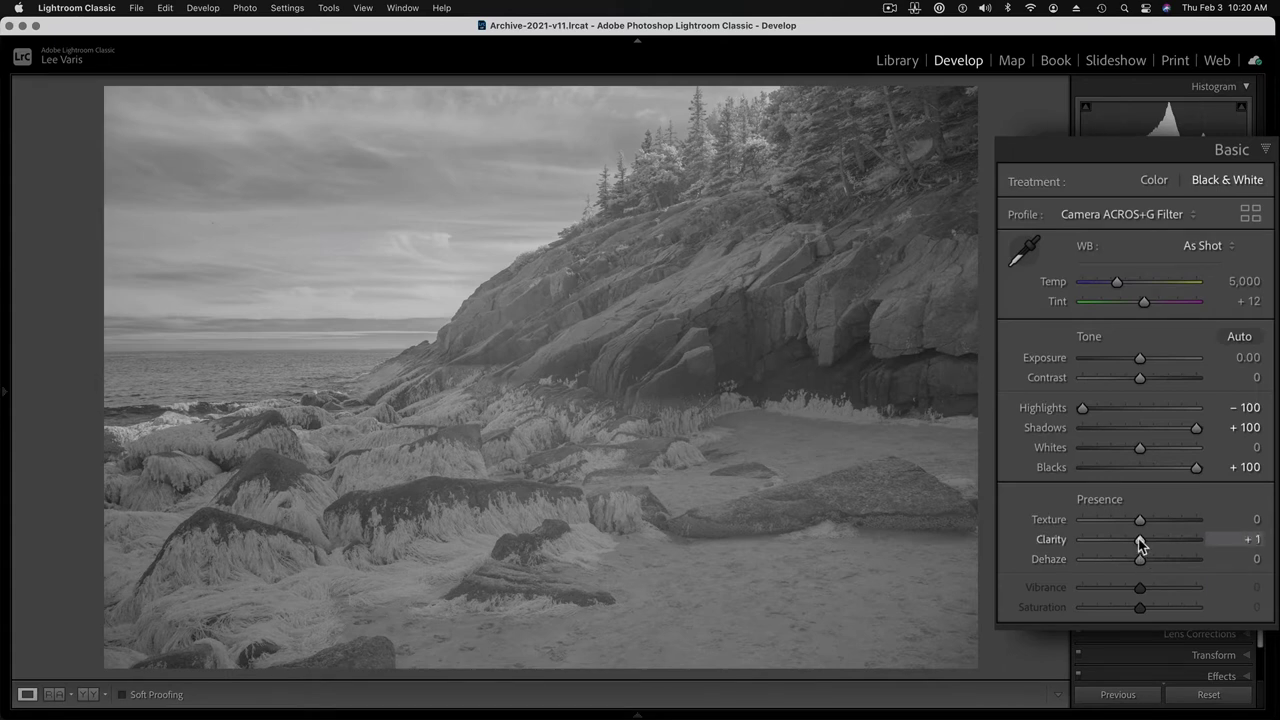
Drag Clarity to +100 and Texture to +29, then raise Dehaze gradually to +60.
left_click_drag(1141, 543, 1196, 539)
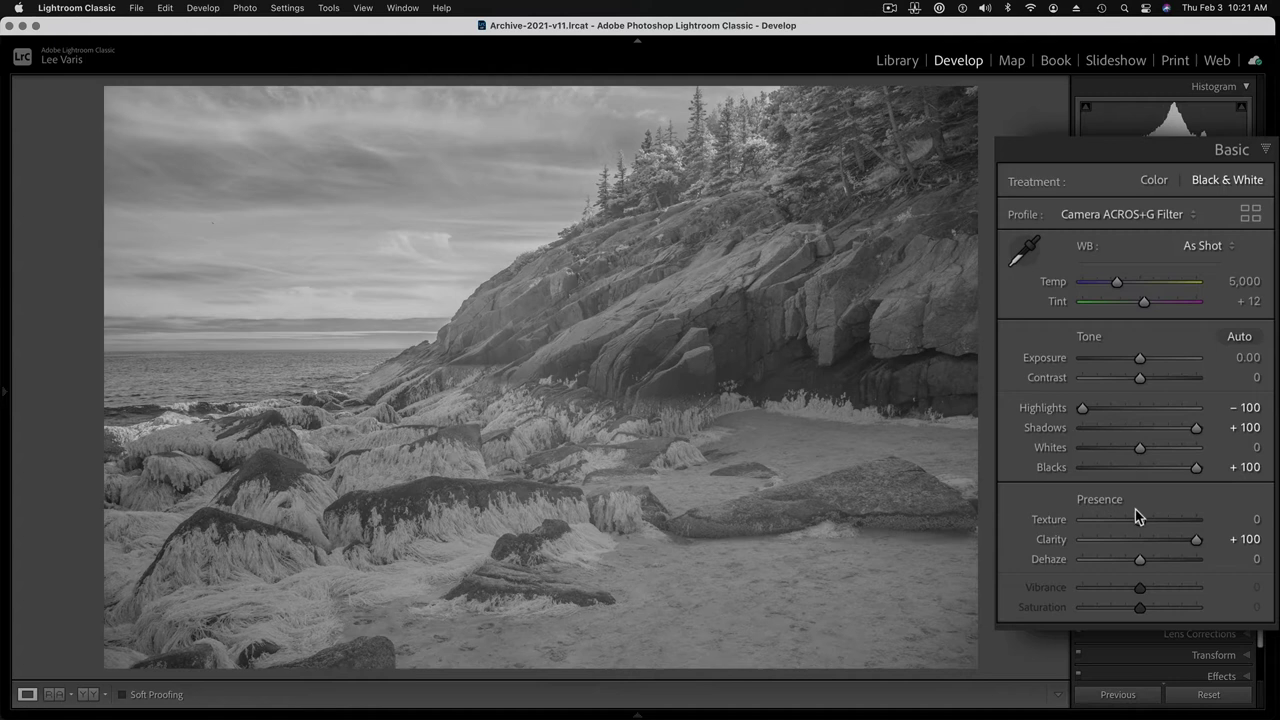
left_click_drag(1142, 523, 1157, 526)
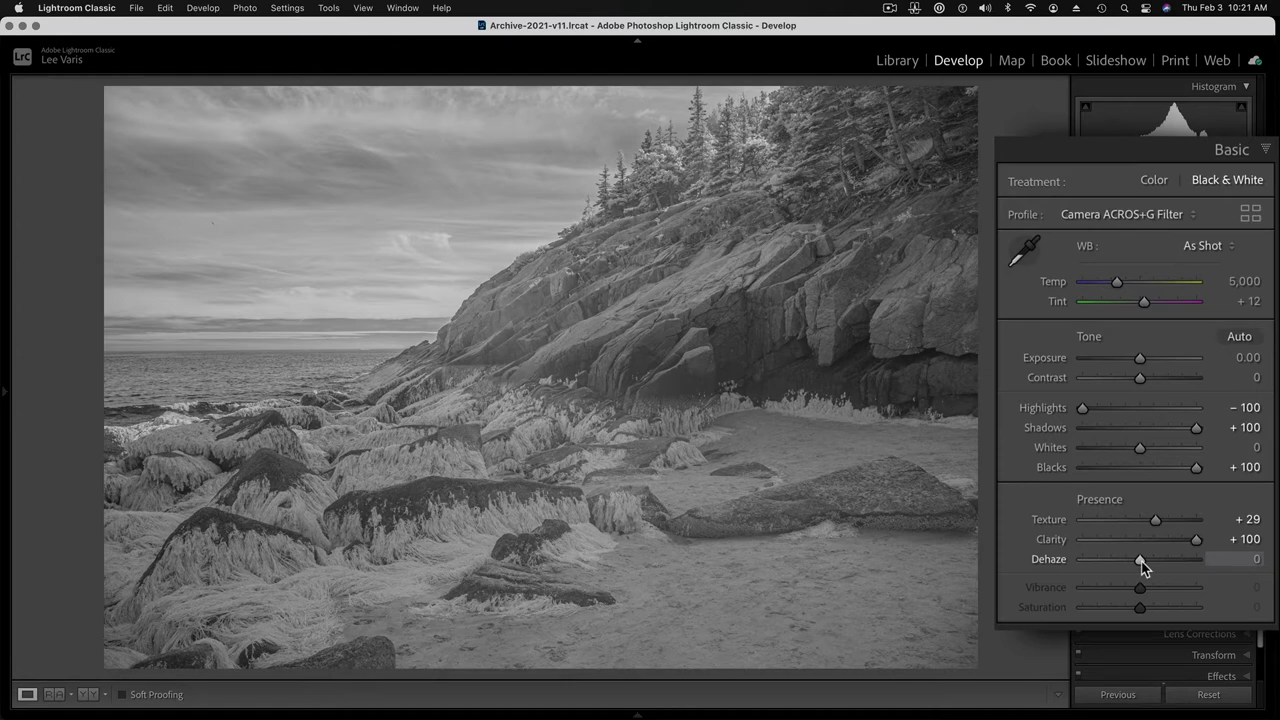
left_click_drag(1141, 560, 1163, 562)
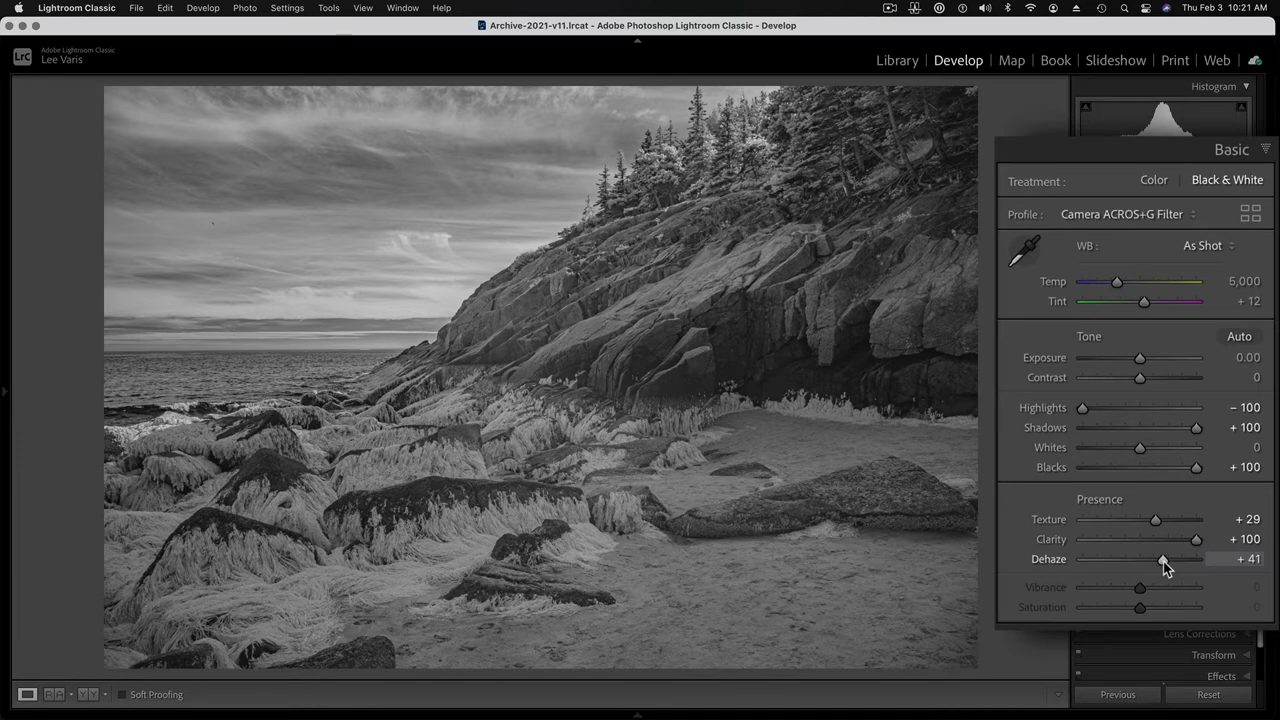
left_click_drag(1163, 566, 1164, 566)
left_click_drag(1160, 565, 1162, 565)
left_click_drag(1164, 563, 1174, 567)
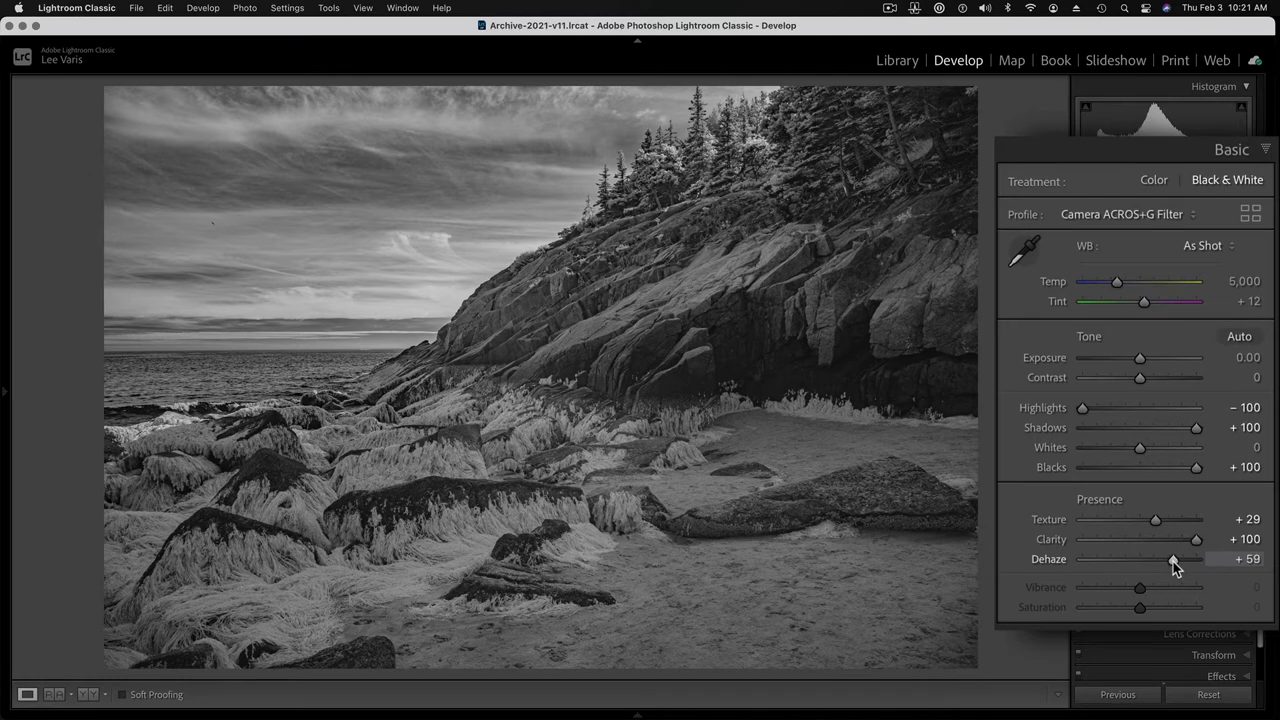
left_click_drag(1174, 566, 1175, 564)
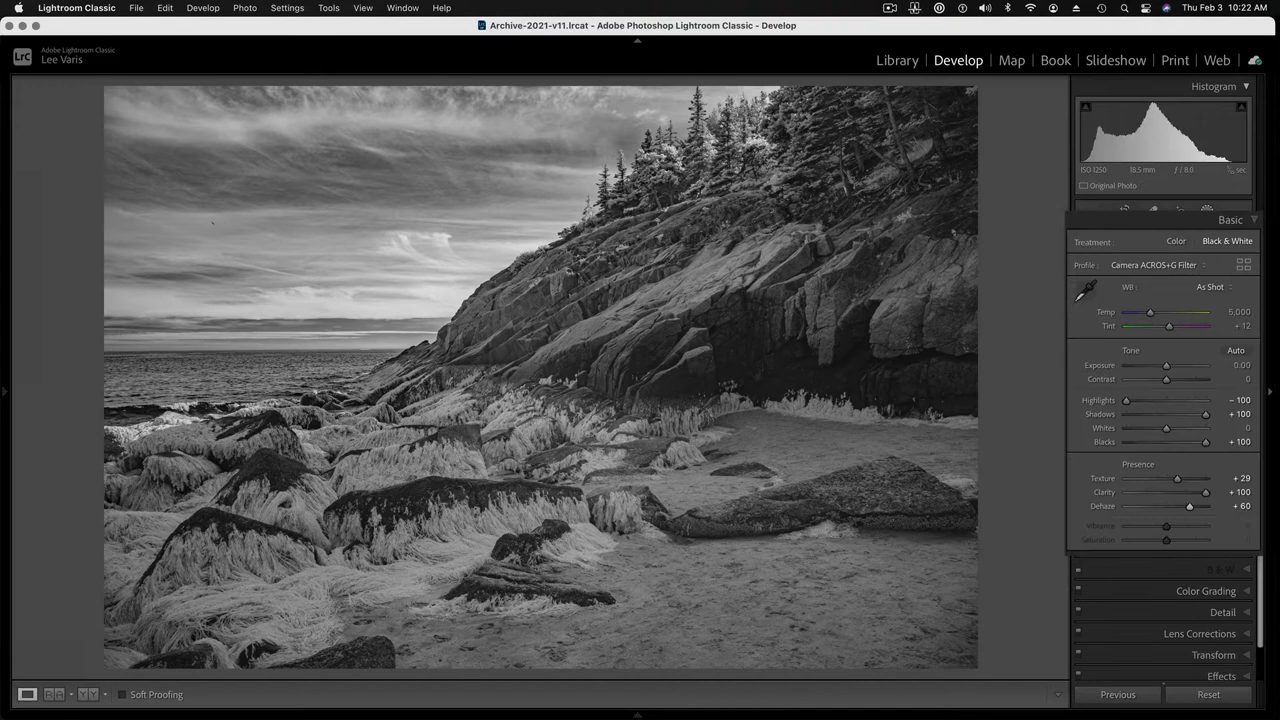
Open the Masking tool's Add New Mask options, including Select Sky.
left_click(1207, 212)
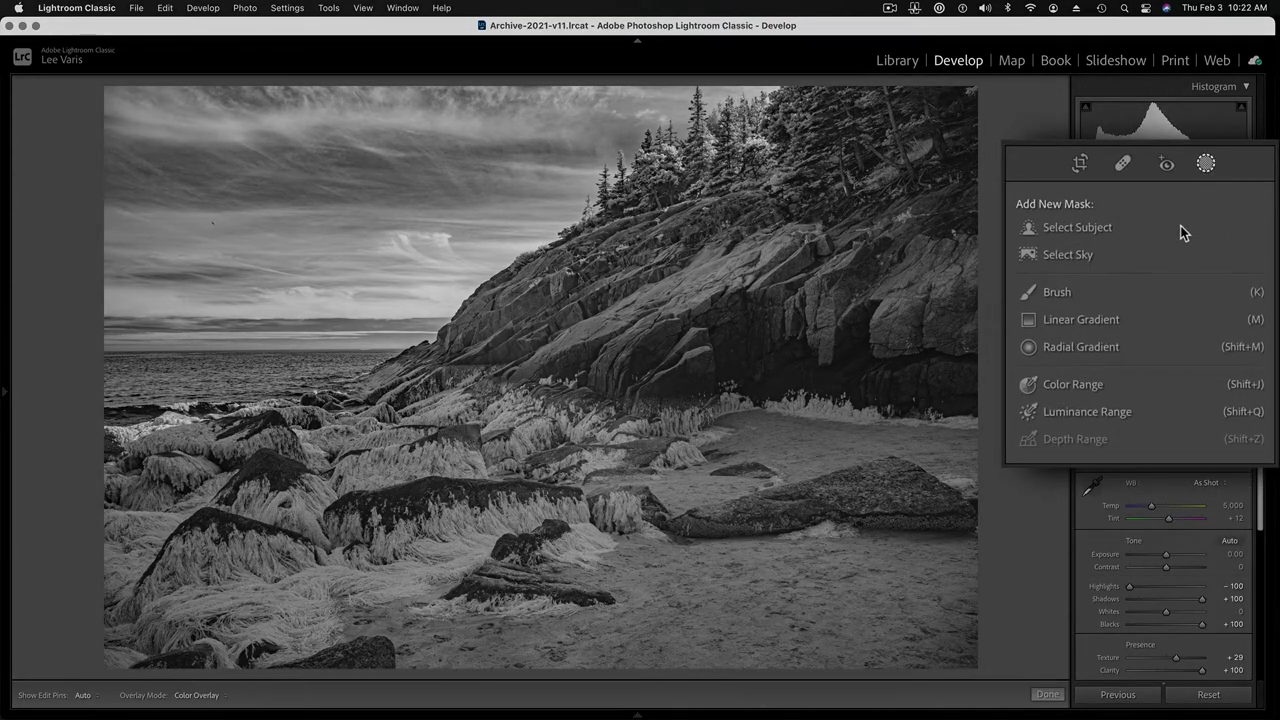
Create a Select Sky mask with overlay shown, adding Clarity +52 and Dehaze +19.
left_click(1028, 255)
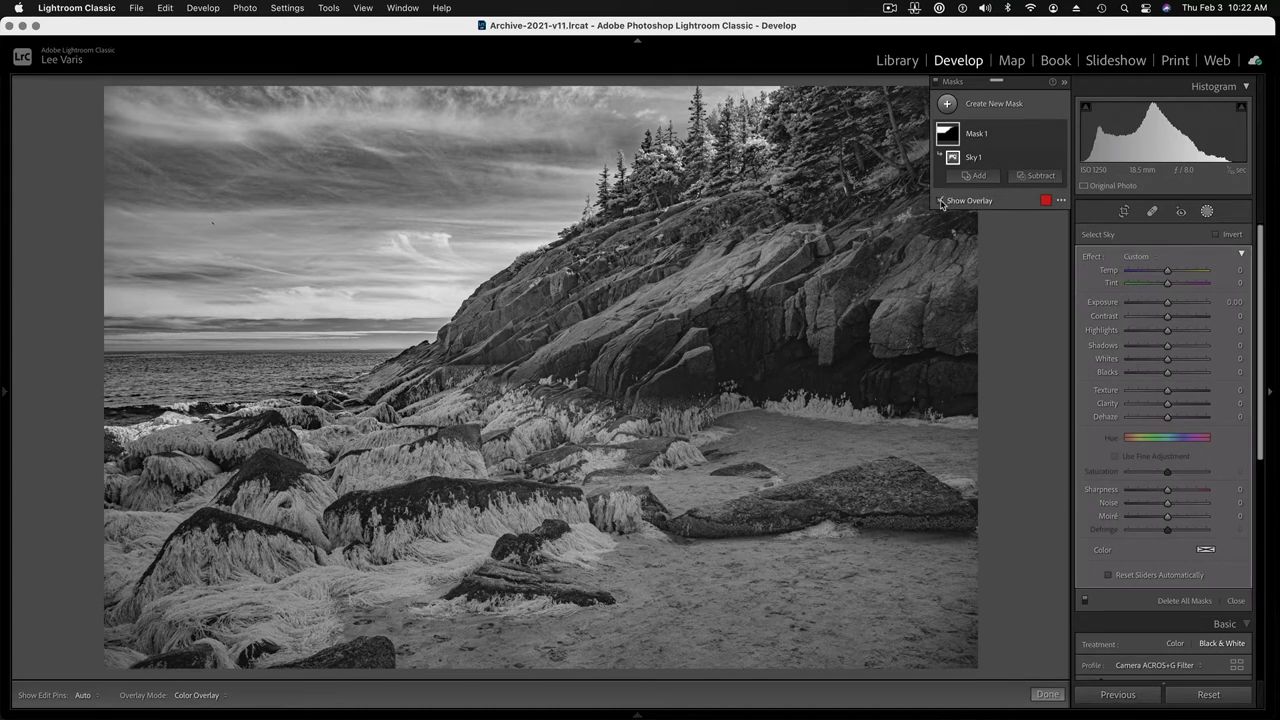
left_click(940, 201)
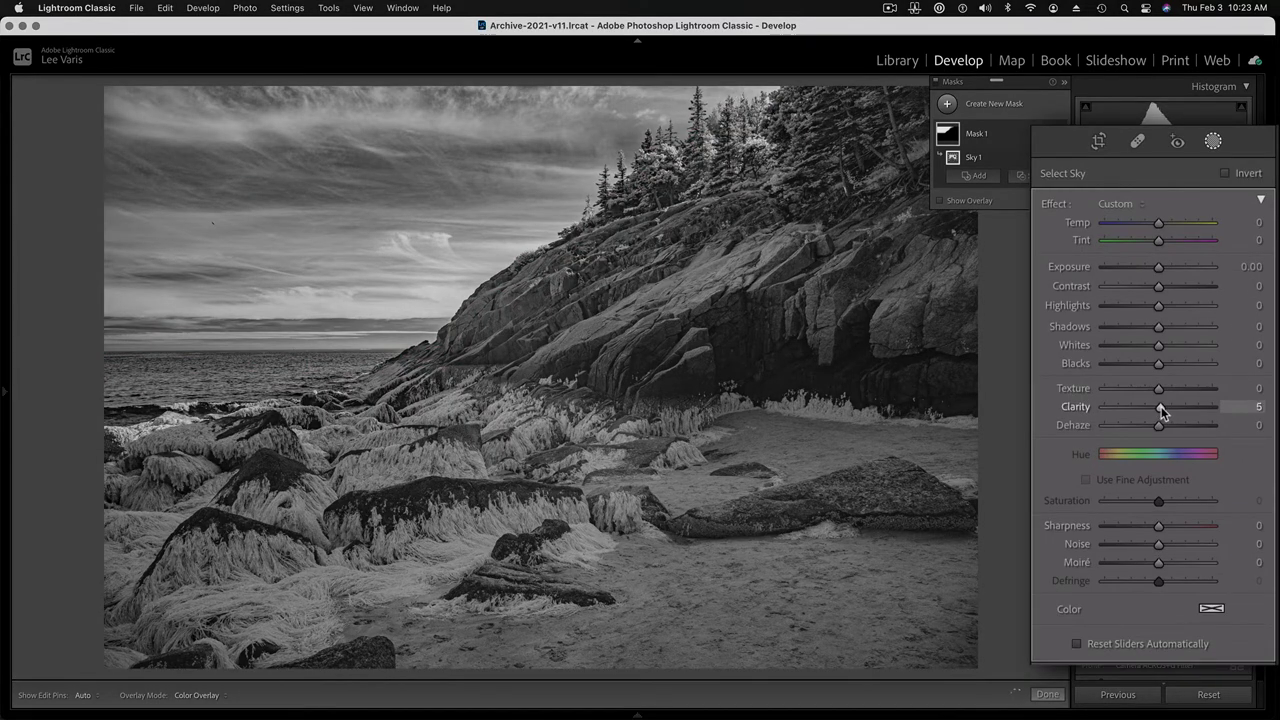
mouse_move(1161, 406)
left_mouse_down()
mouse_move(1187, 406)
mouse_move(1165, 426)
left_mouse_up()
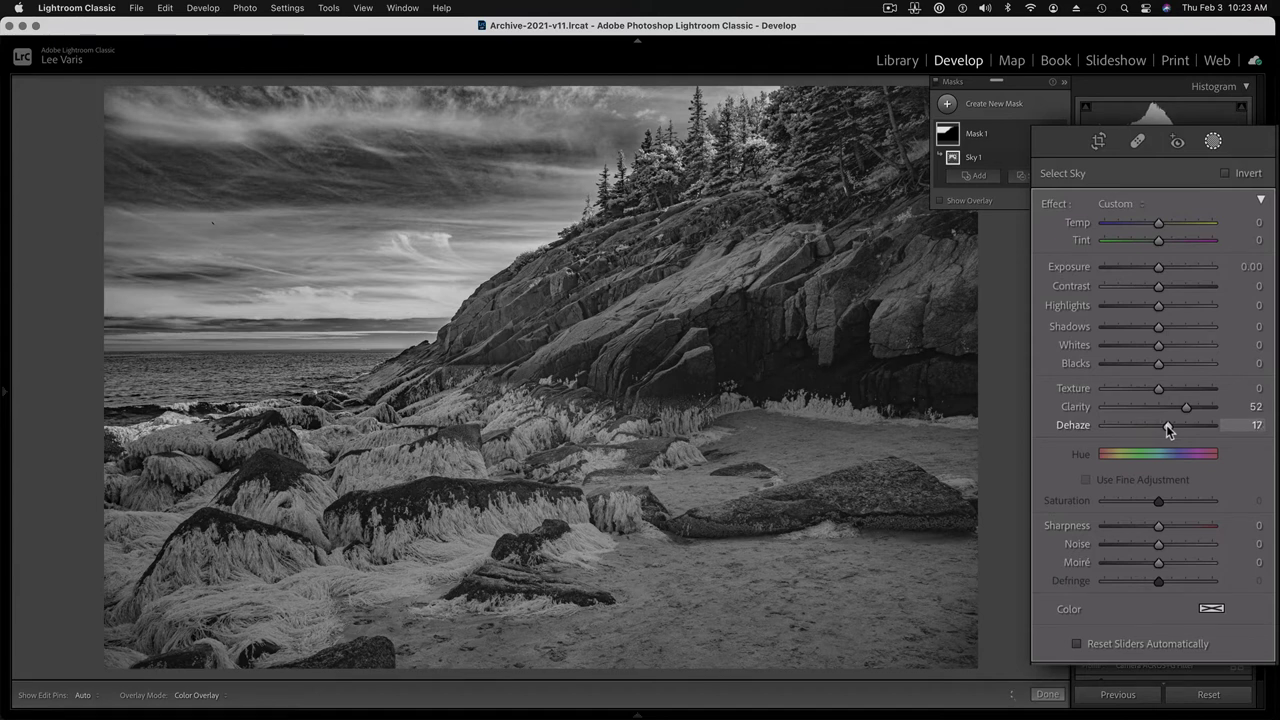
left_click_drag(1166, 424, 1166, 424)
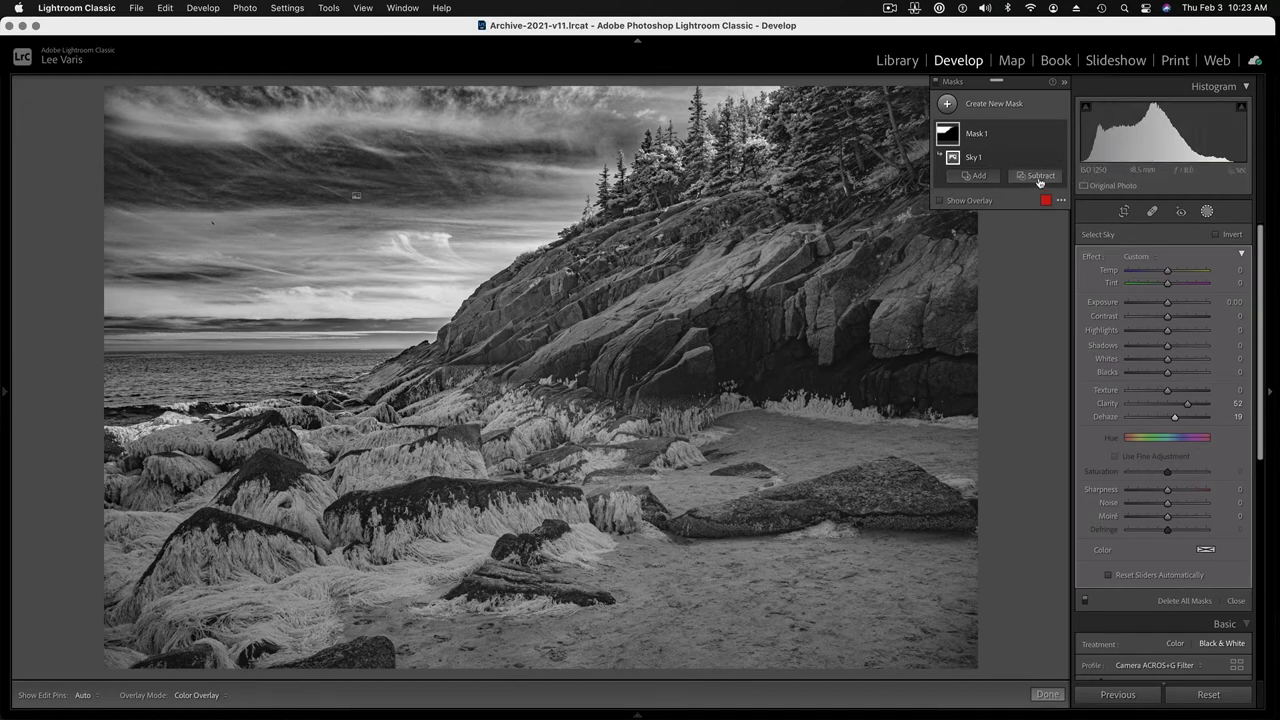
Add a Subtract brush to the sky mask with Flow 40 and Feather 82.
left_click(1040, 176)
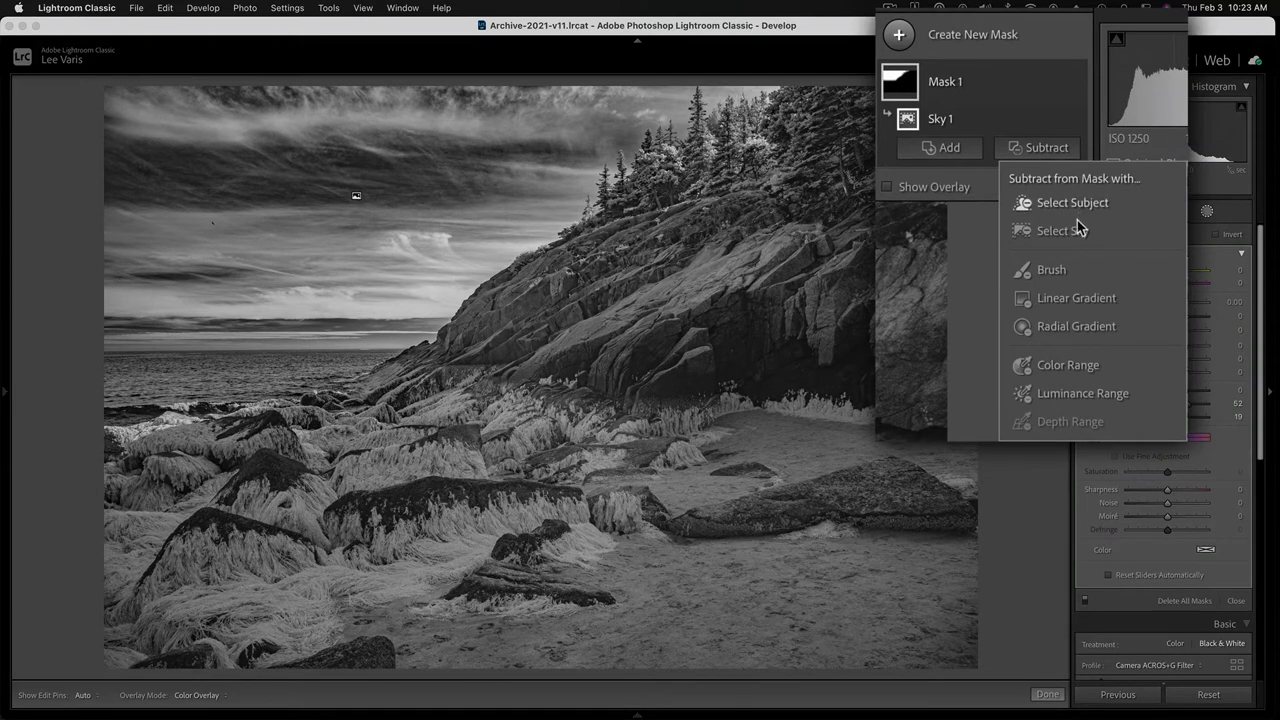
left_click(1050, 271)
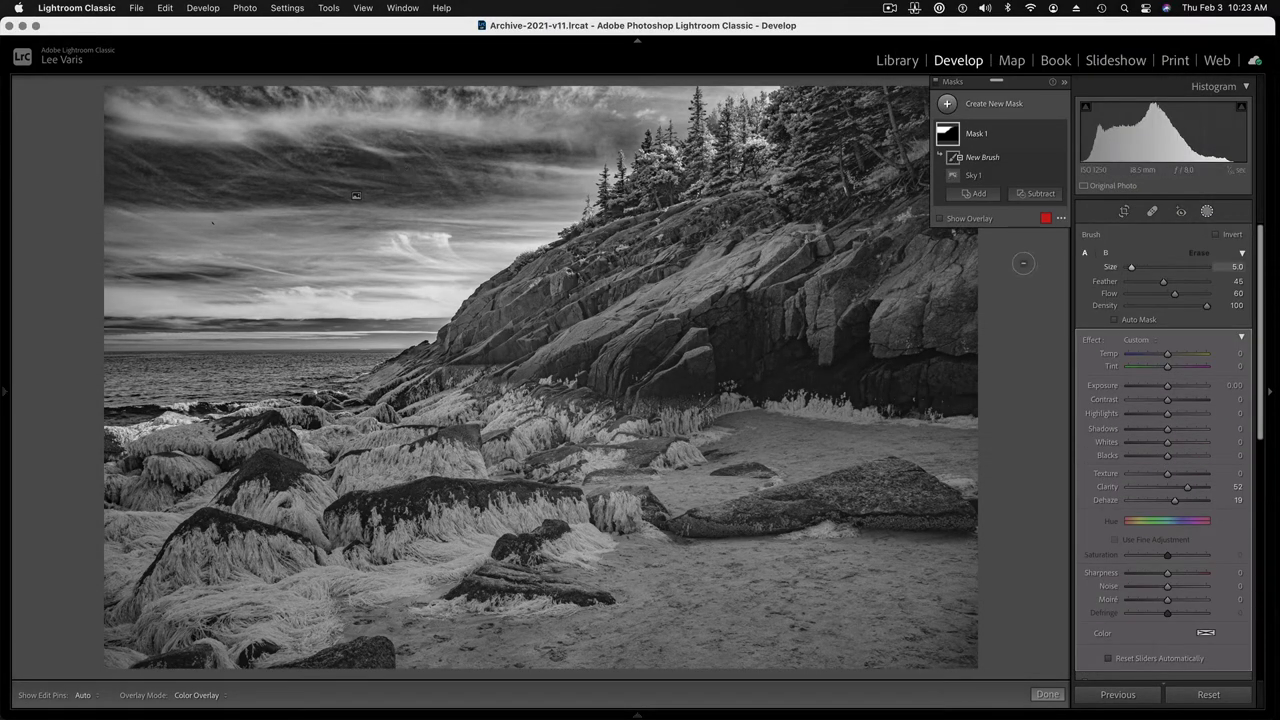
left_click_drag(1171, 296, 1164, 297)
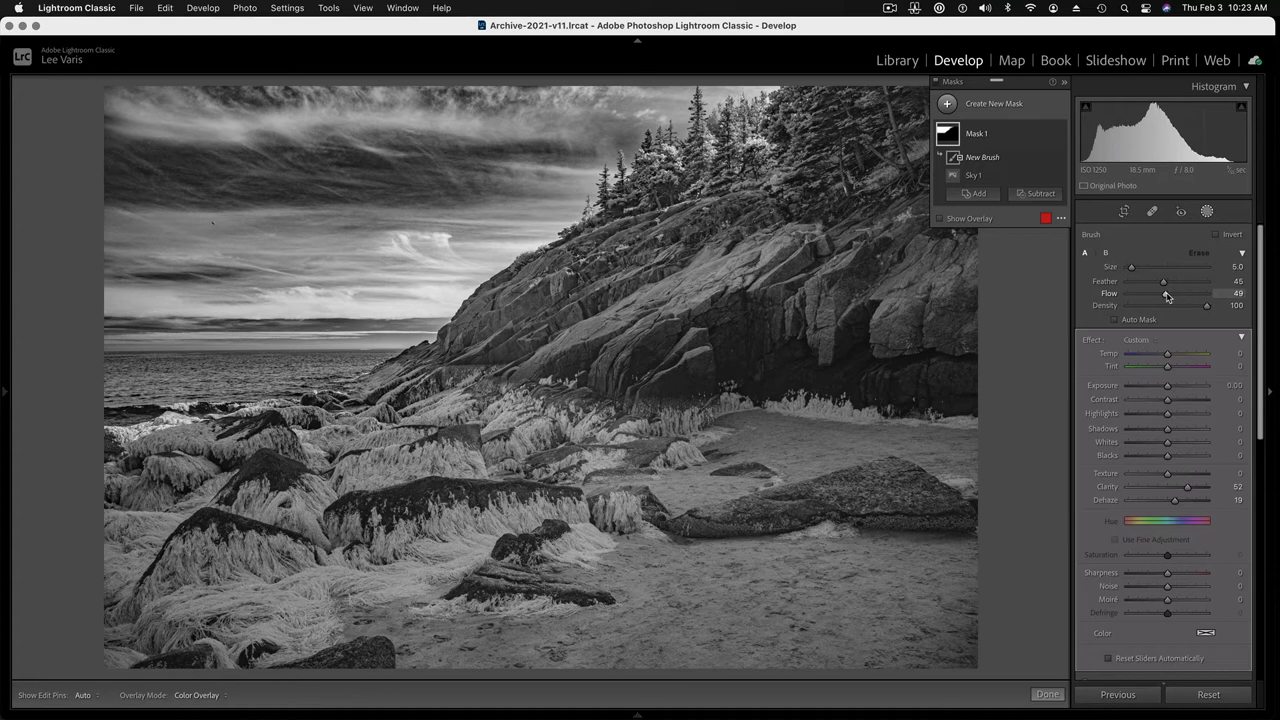
left_click_drag(1164, 297, 1159, 297)
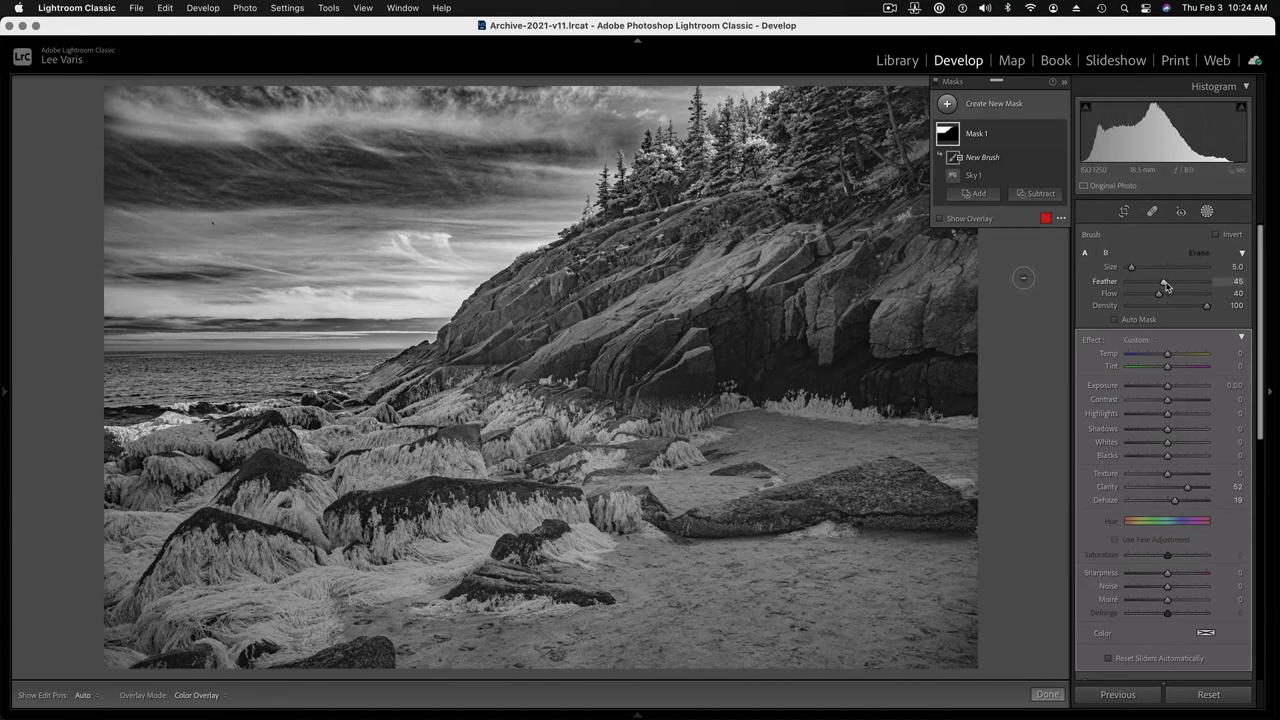
left_click_drag(1165, 284, 1193, 284)
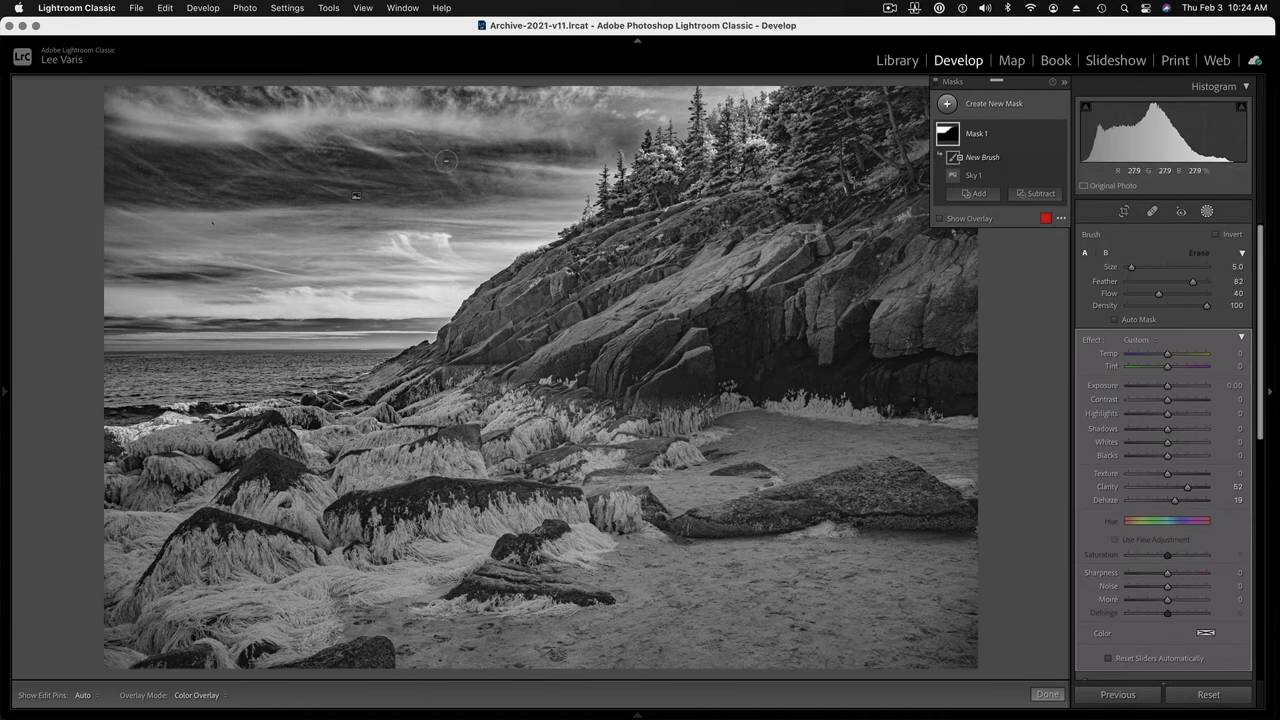
scroll(446, 160, "up", 1)
Paint over the sky, toggling the mask panel and edit pins with H.
key("h")
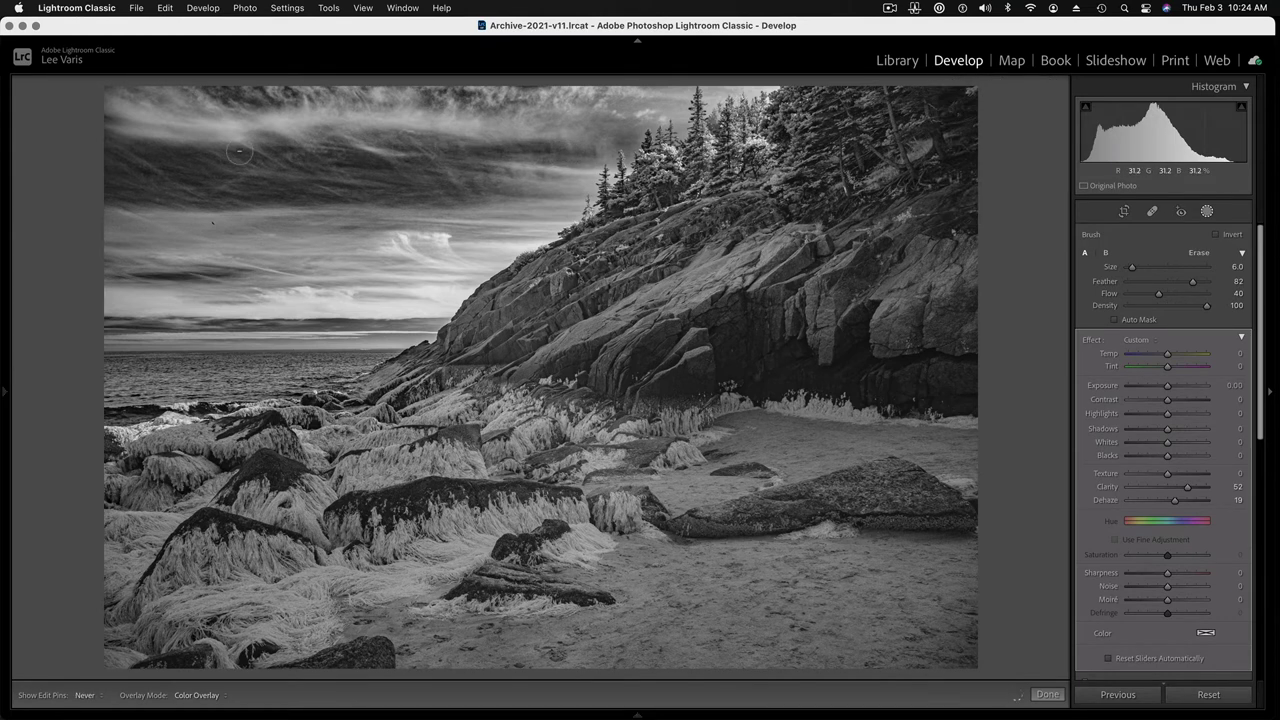
key("h")
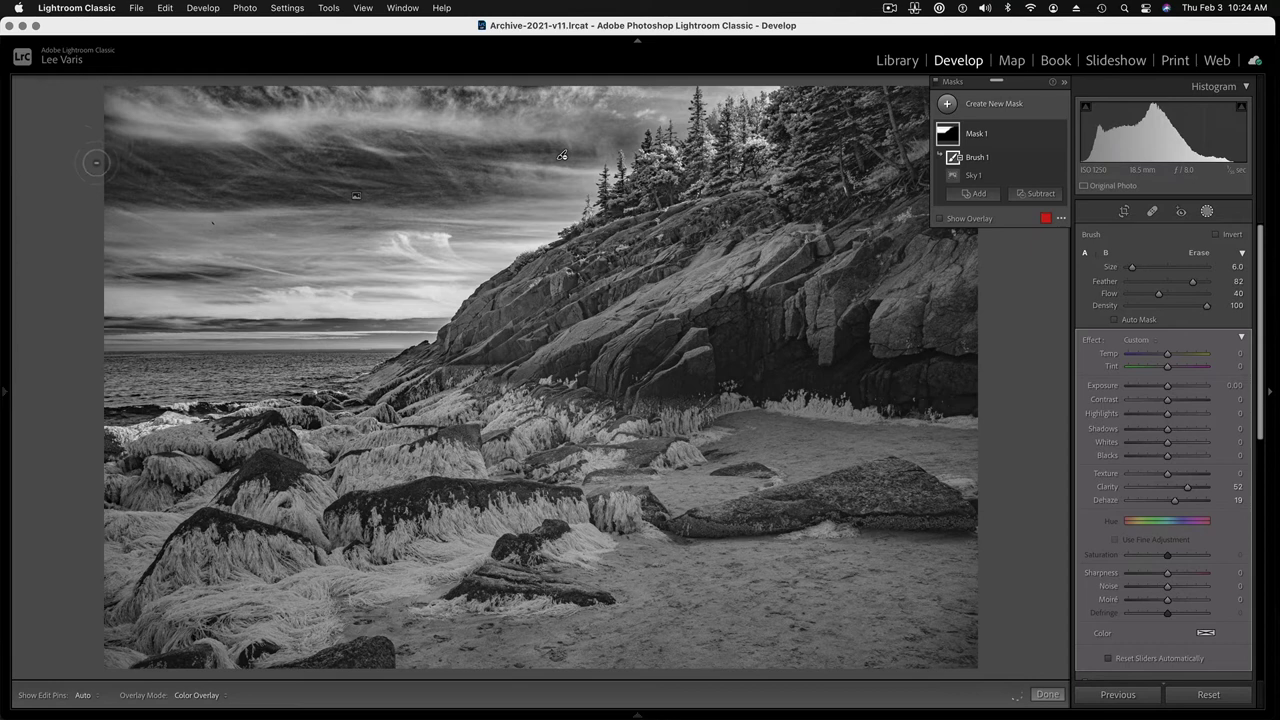
key("h")
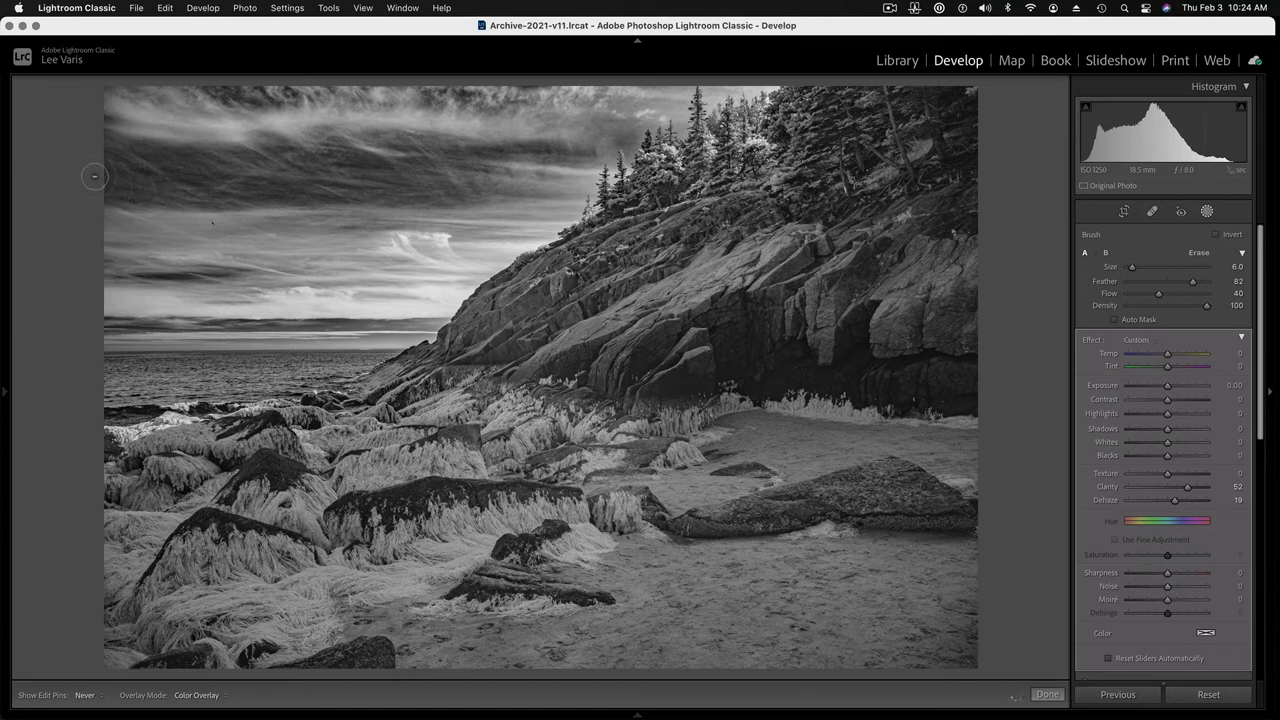
key("h")
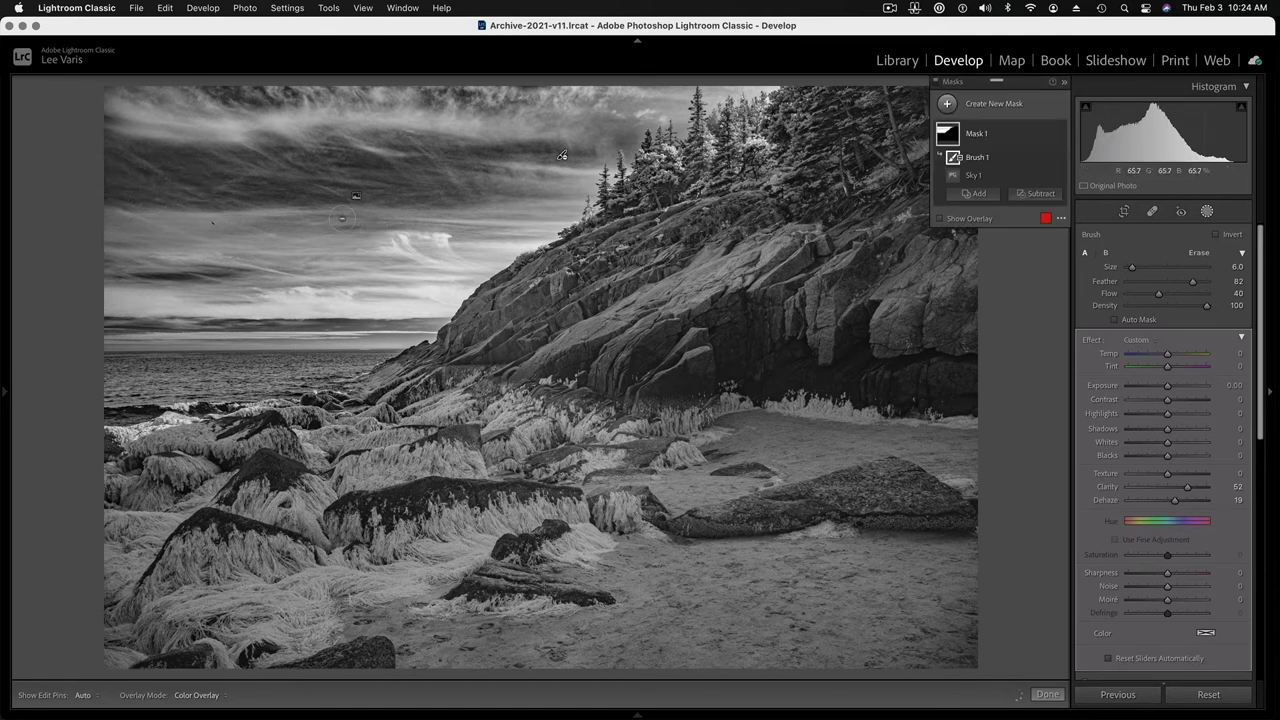
key("h")
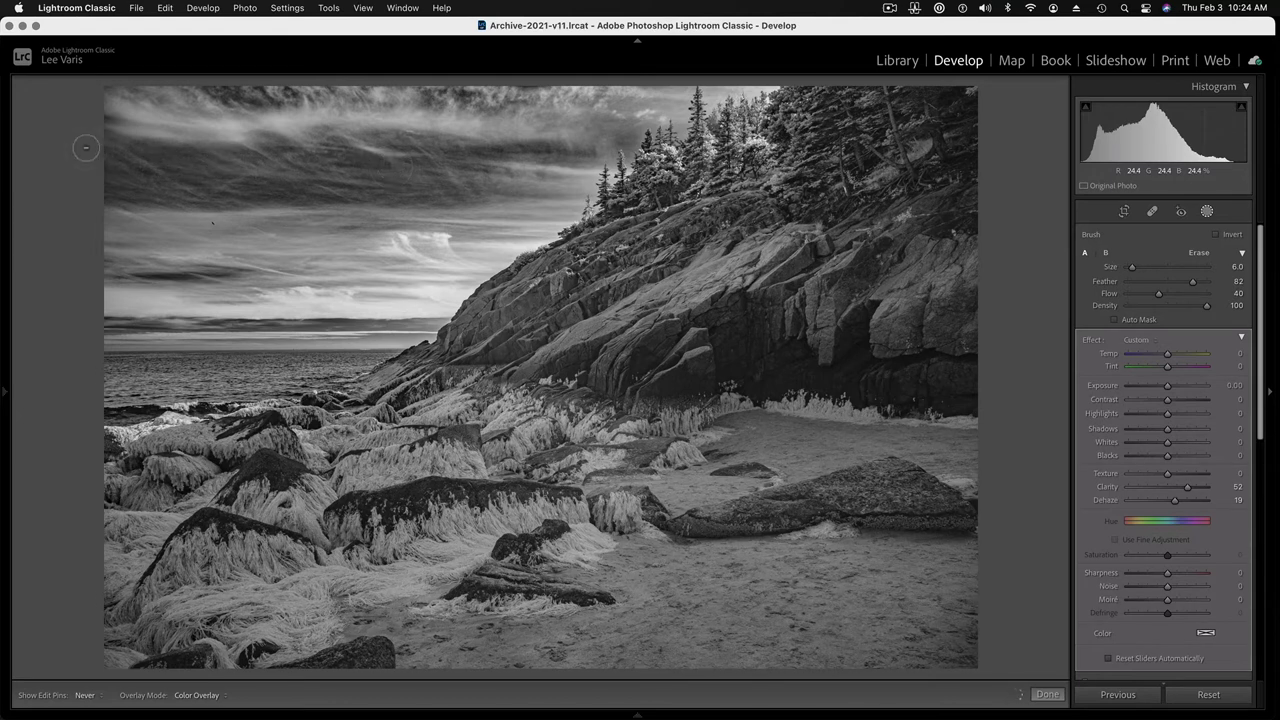
key("h")
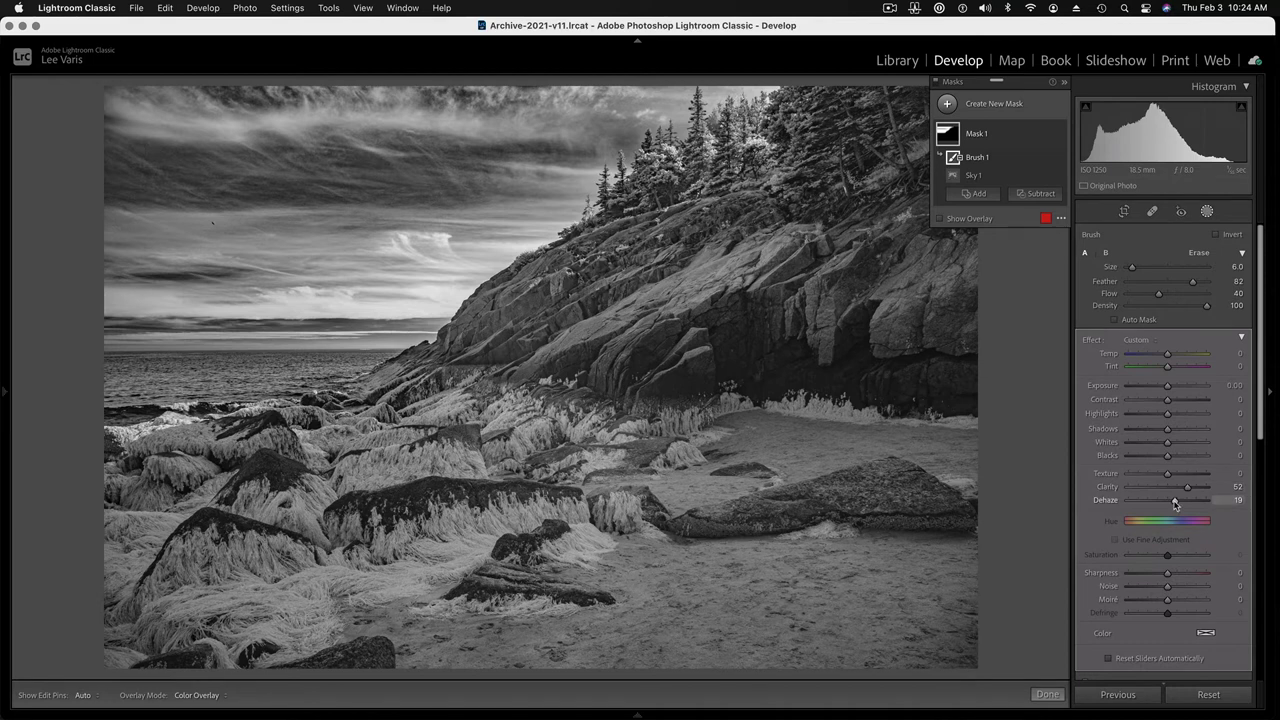
left_click_drag(1176, 503, 1180, 505)
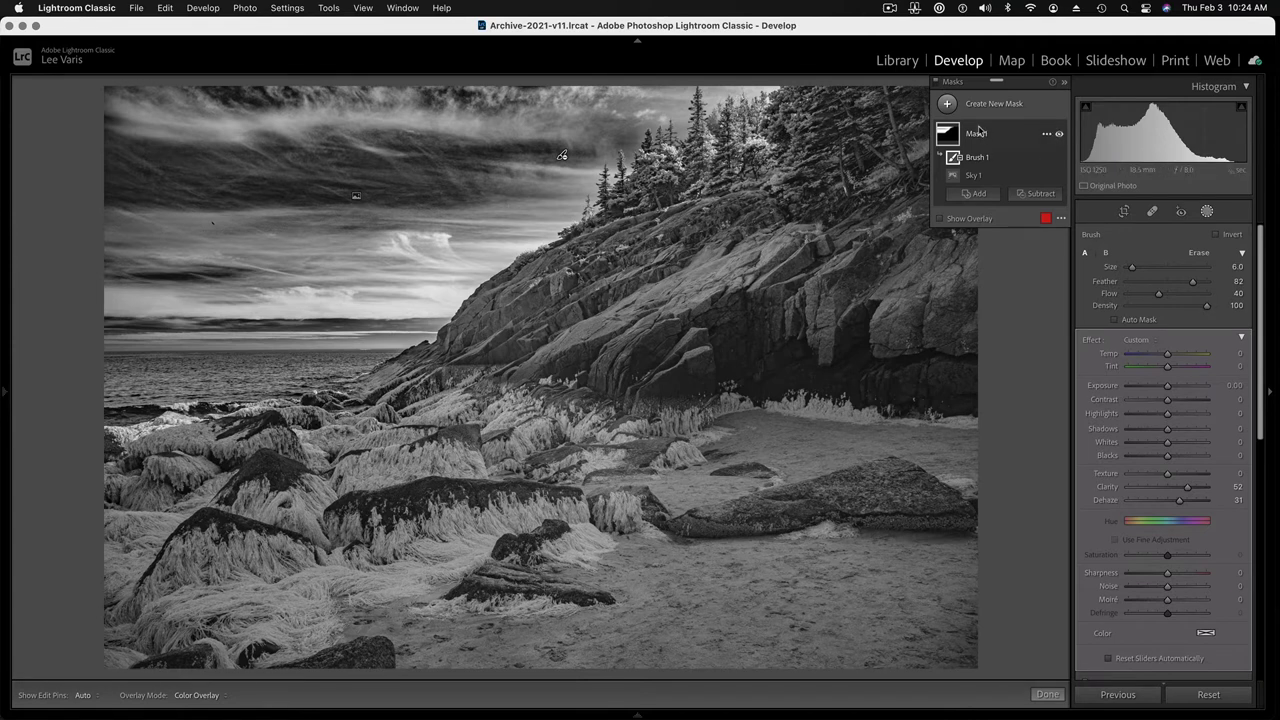
left_click(948, 136)
left_click(1046, 134)
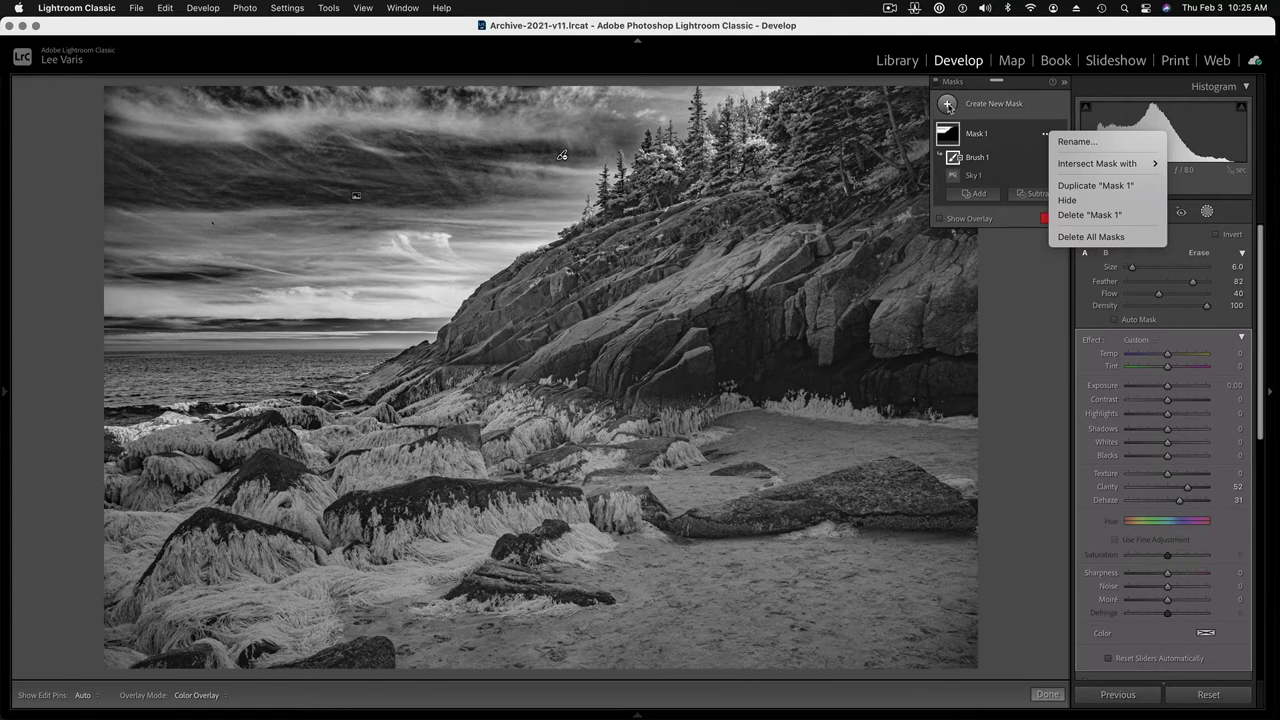
left_click(948, 107)
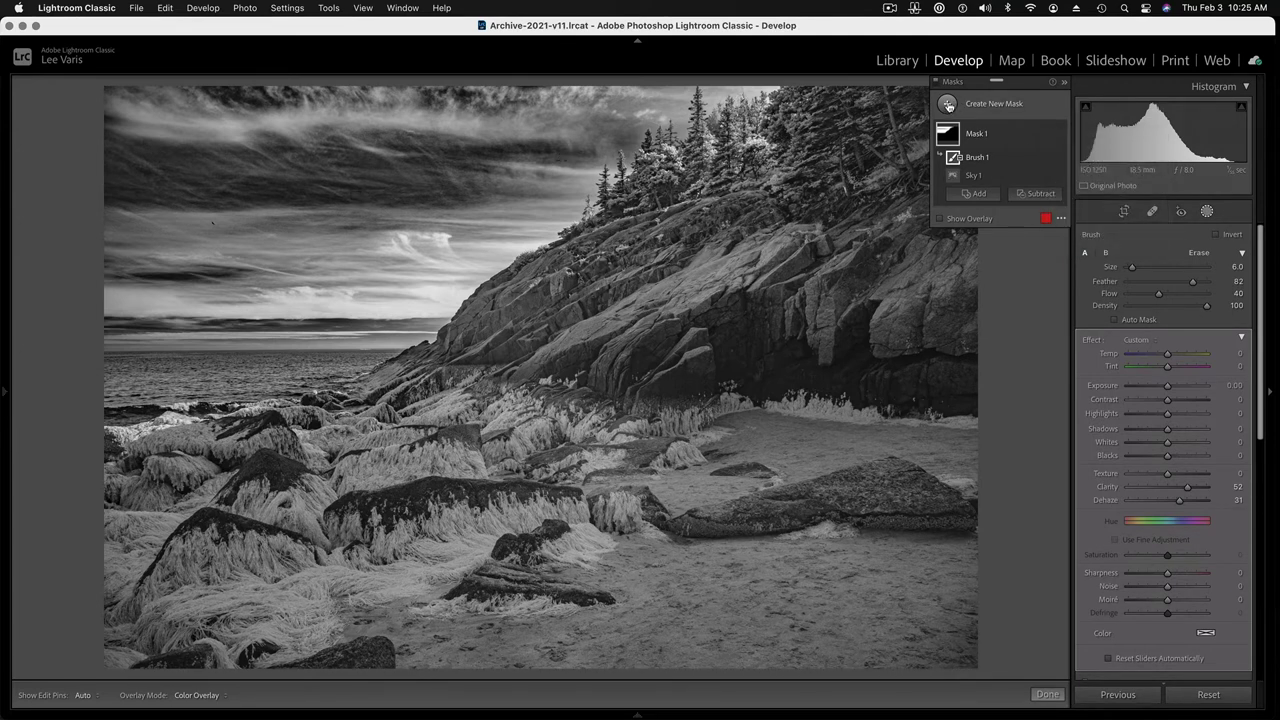
Create Mask 2 as a diagonal linear gradient along the cliff edge, with overlay shown.
left_click(947, 104)
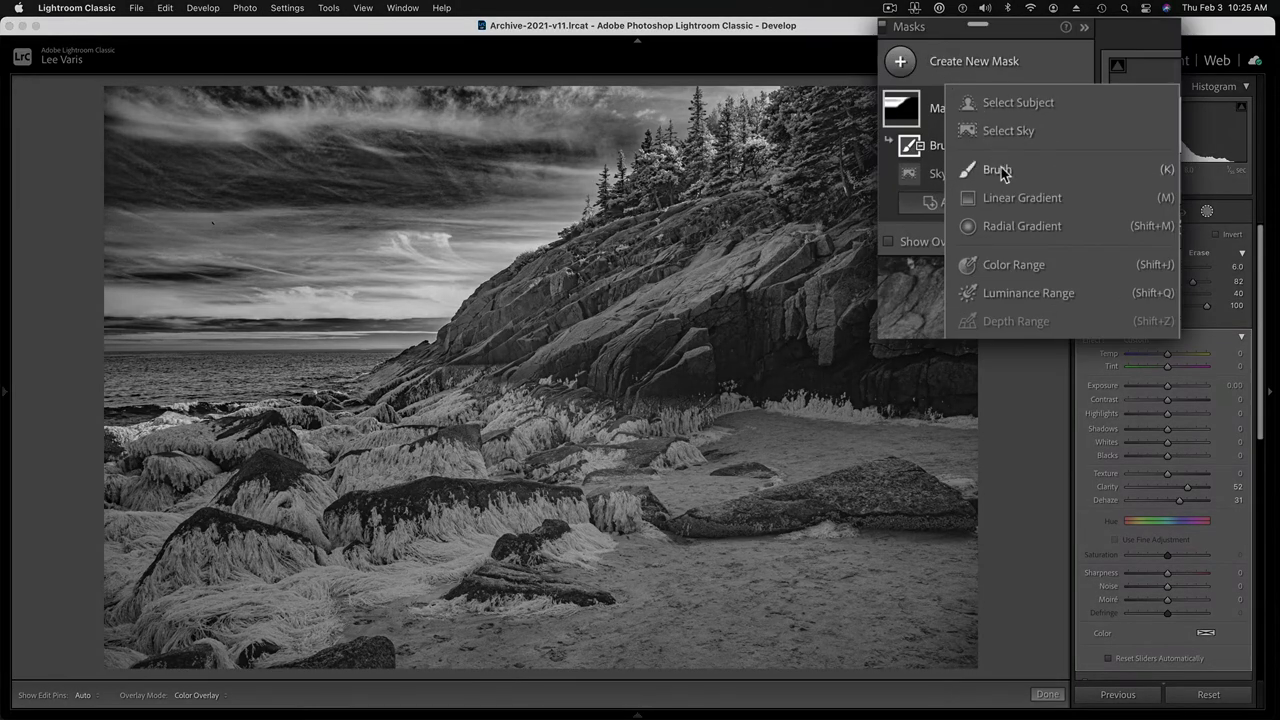
left_click(1007, 198)
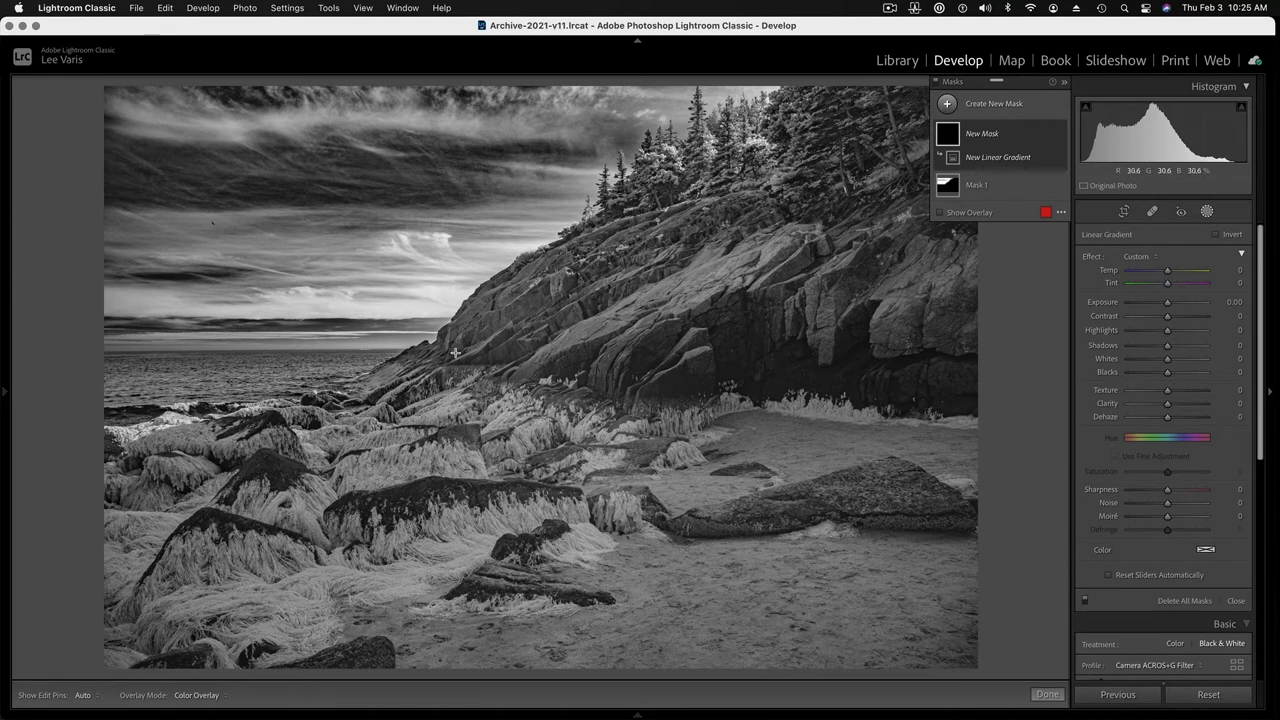
left_click_drag(455, 352, 421, 287)
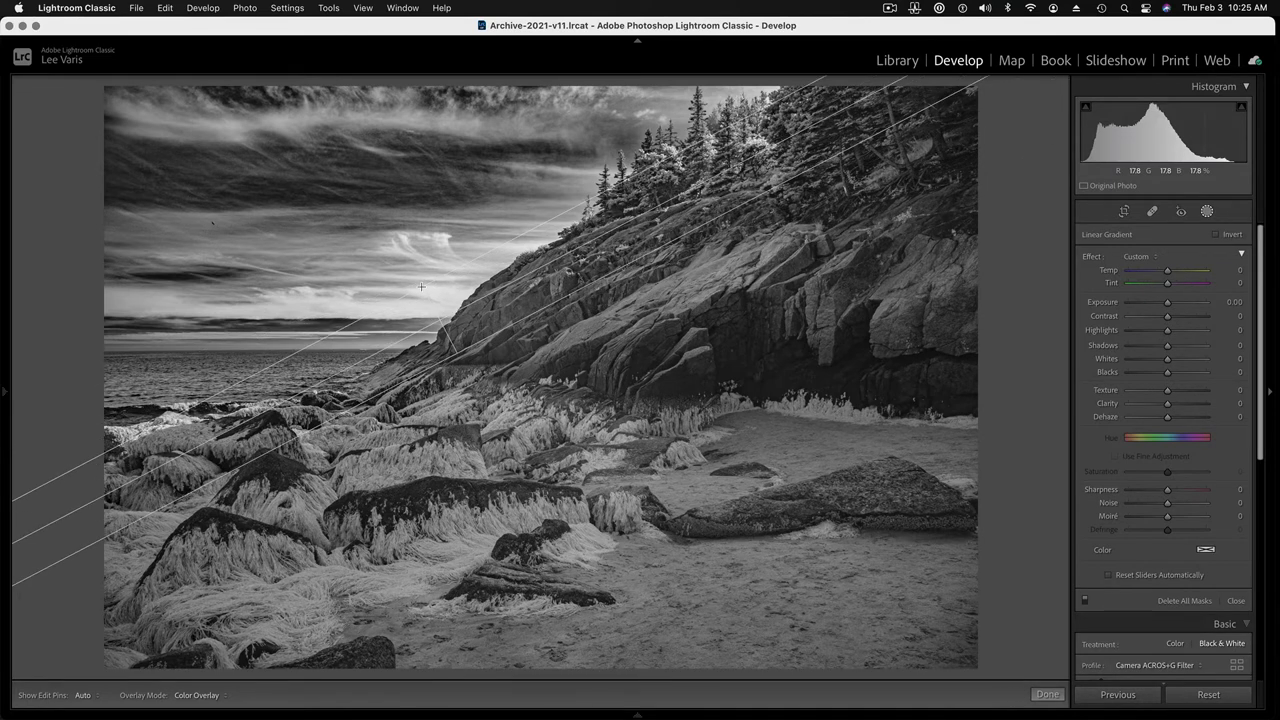
left_click_drag(421, 287, 421, 287)
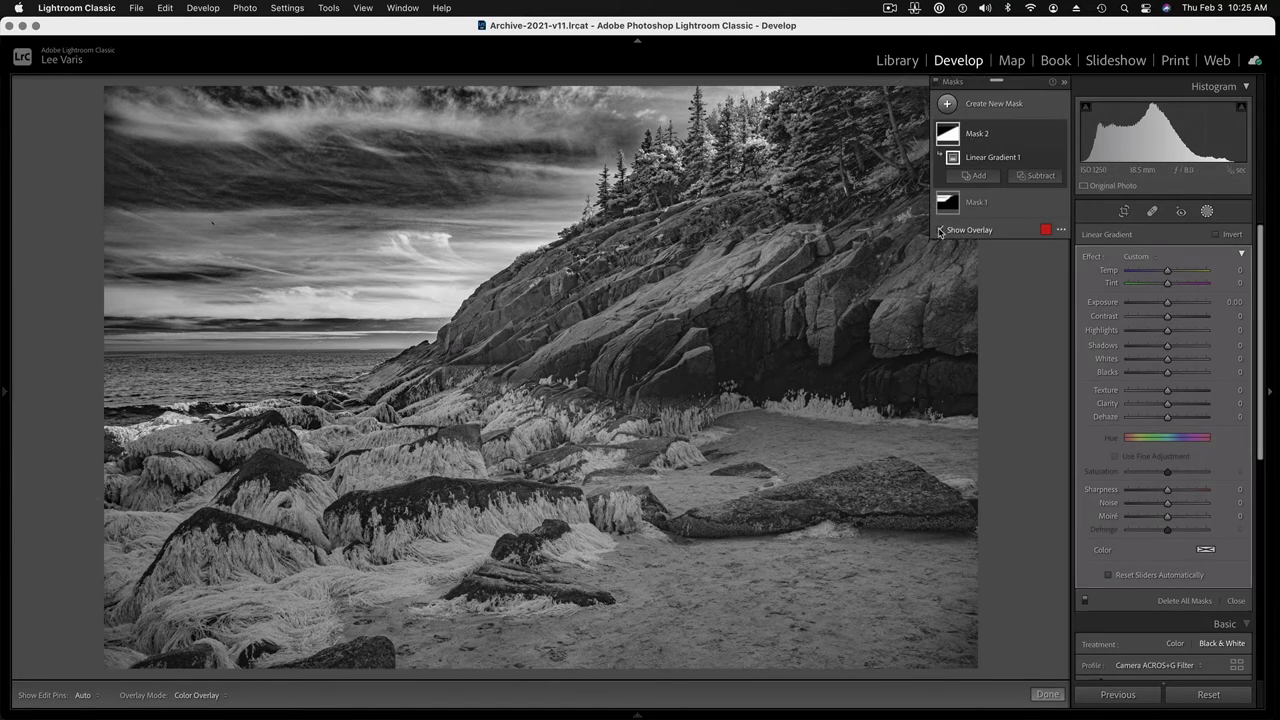
left_click(940, 230)
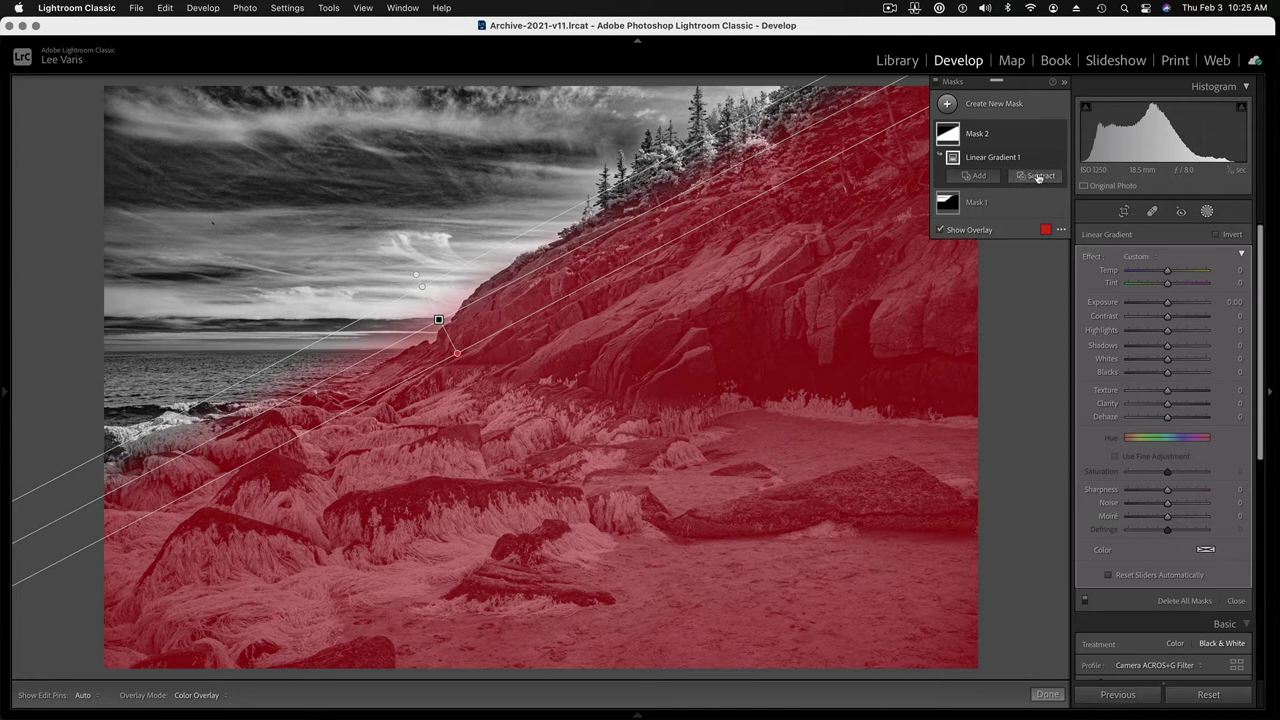
left_click(1038, 177)
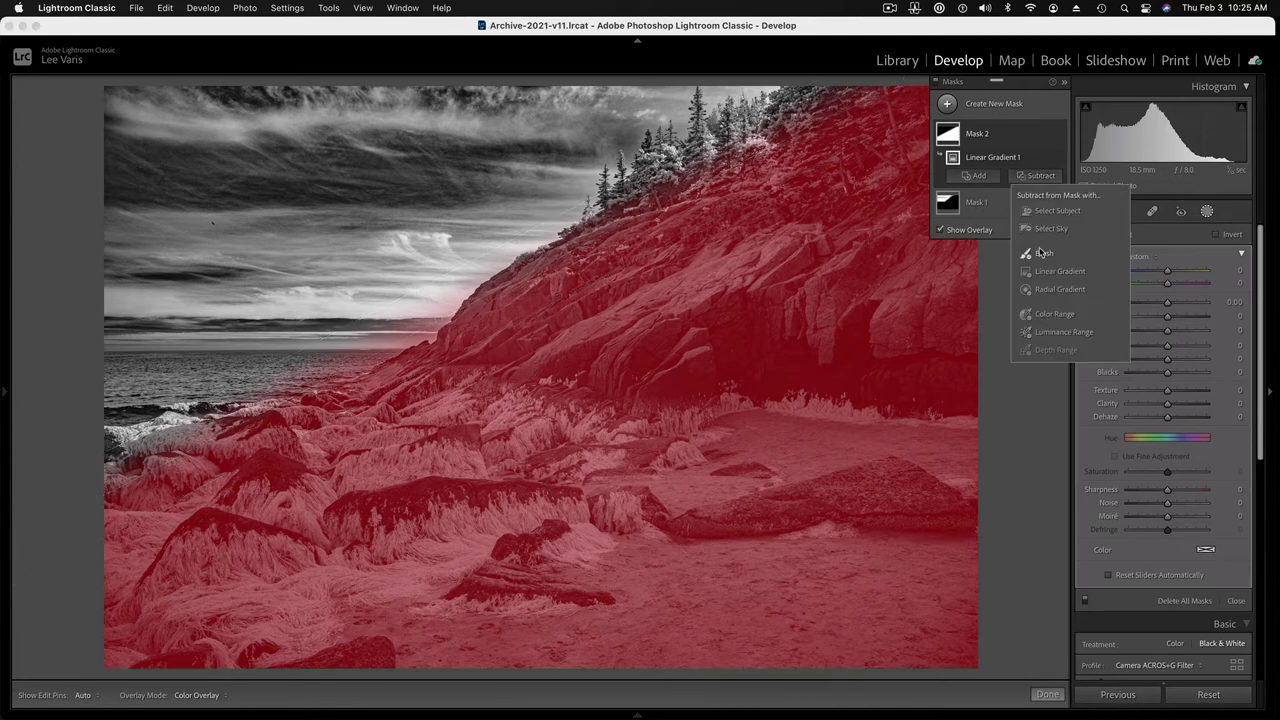
Add a subtracting brush at Flow 100 to Mask 2, toggling edit pins with H.
left_click(1041, 254)
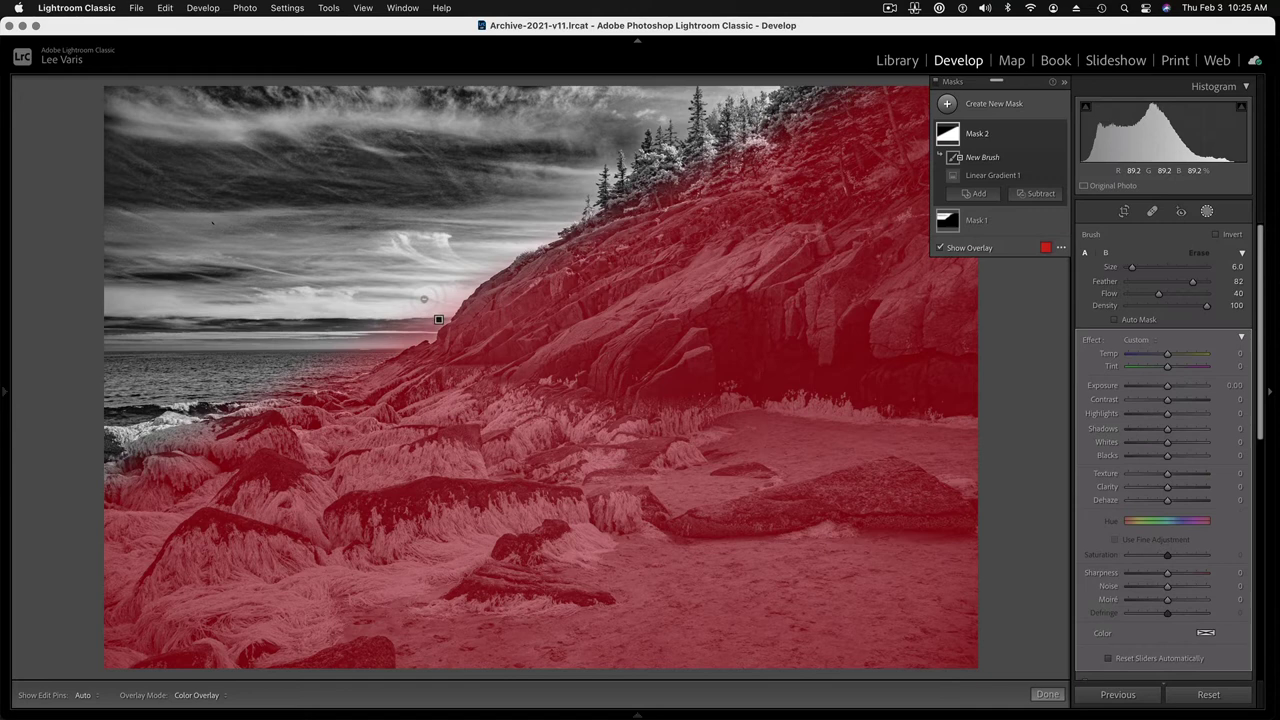
key("h")
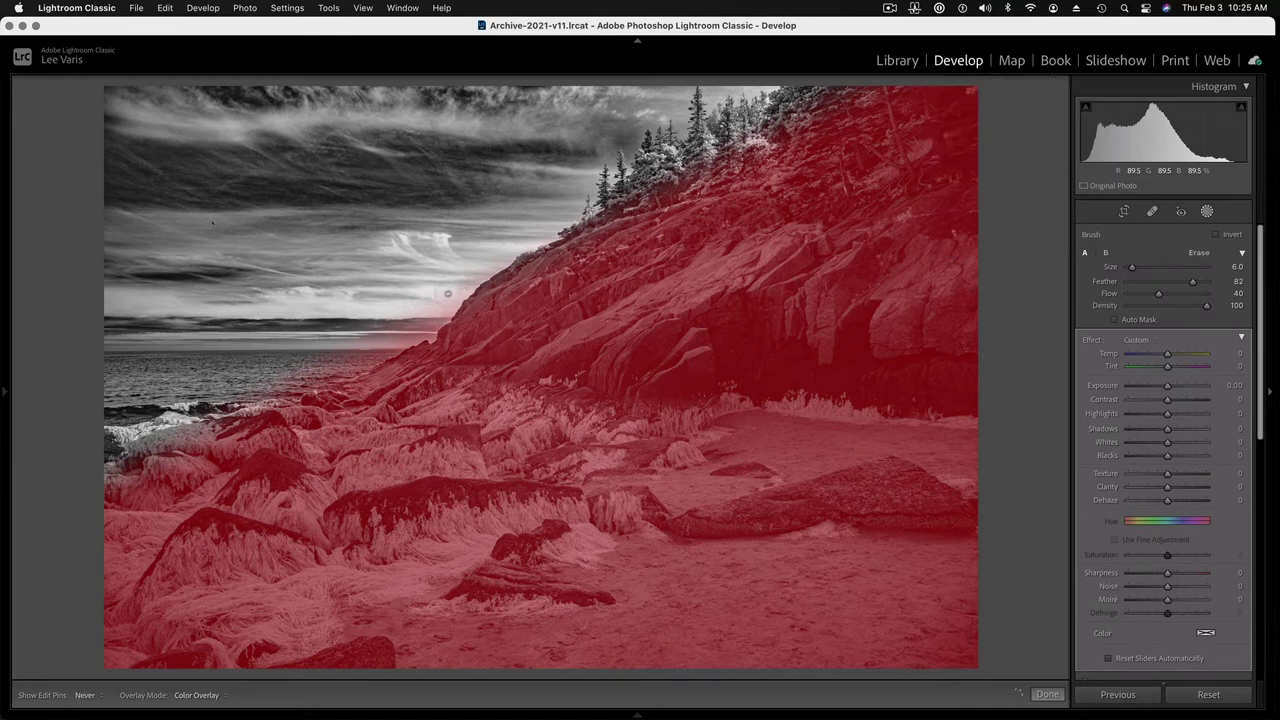
key("h")
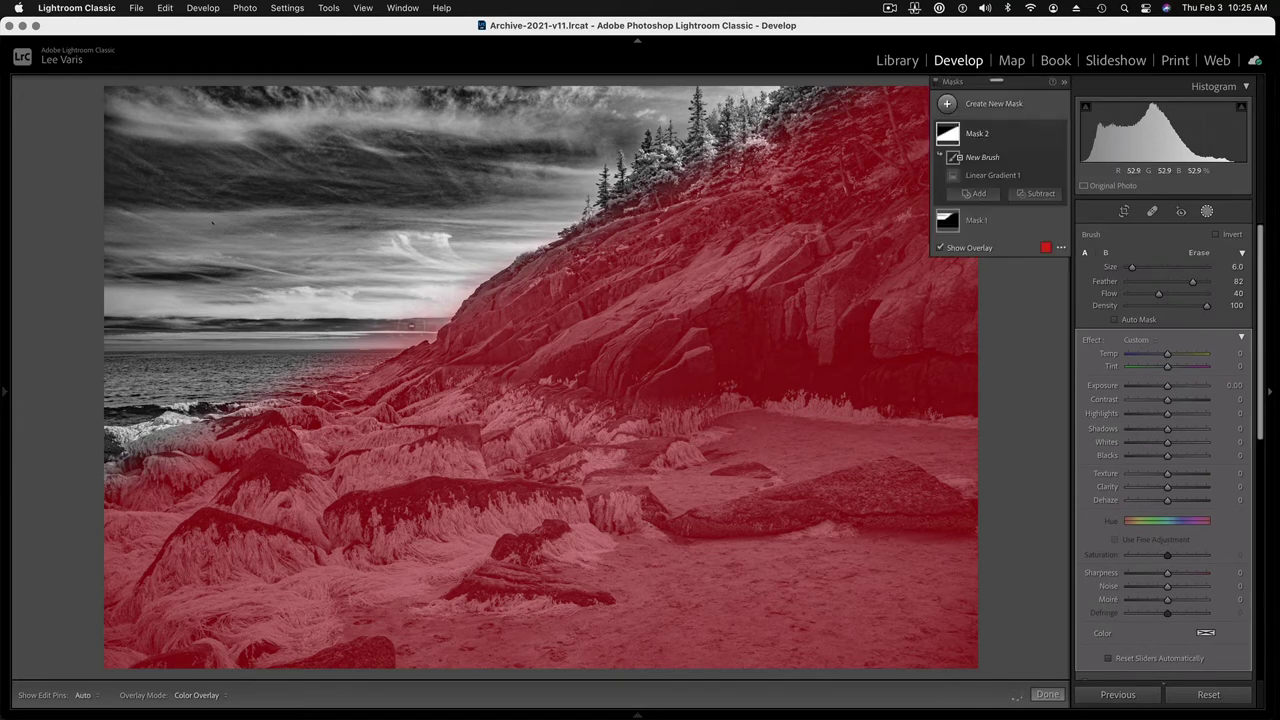
left_click_drag(1159, 295, 1212, 294)
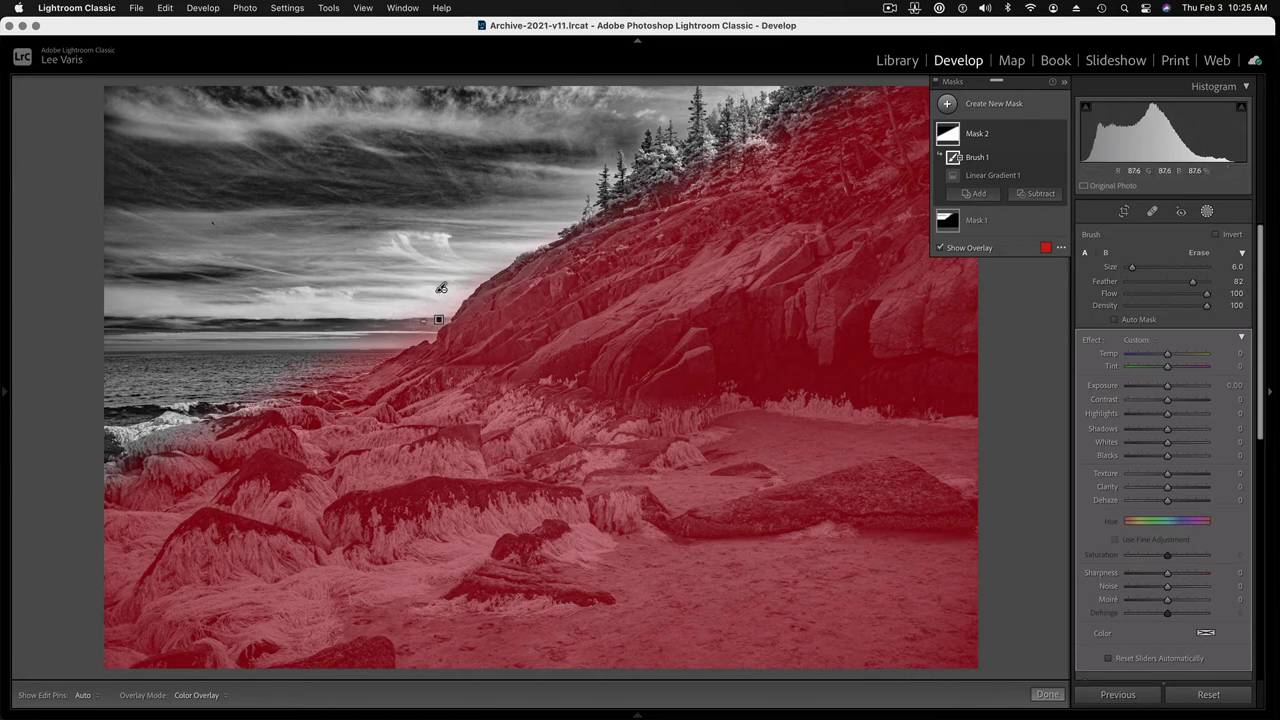
key("h")
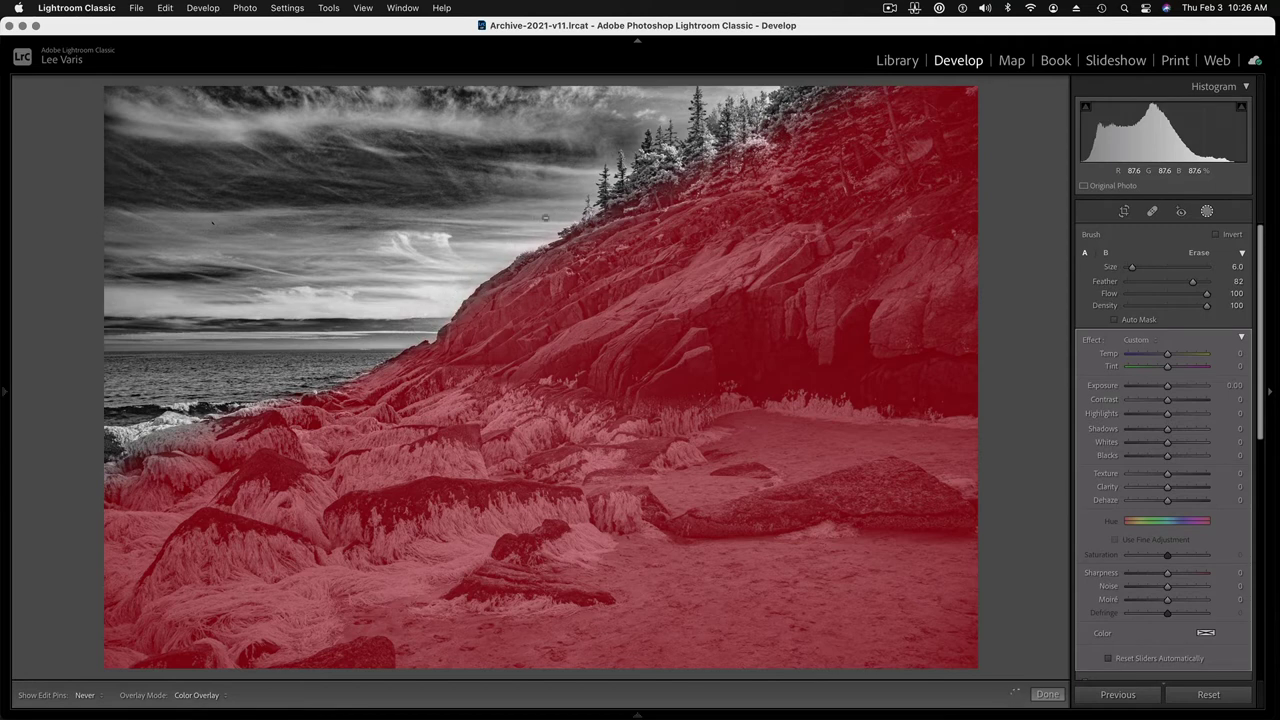
key("h")
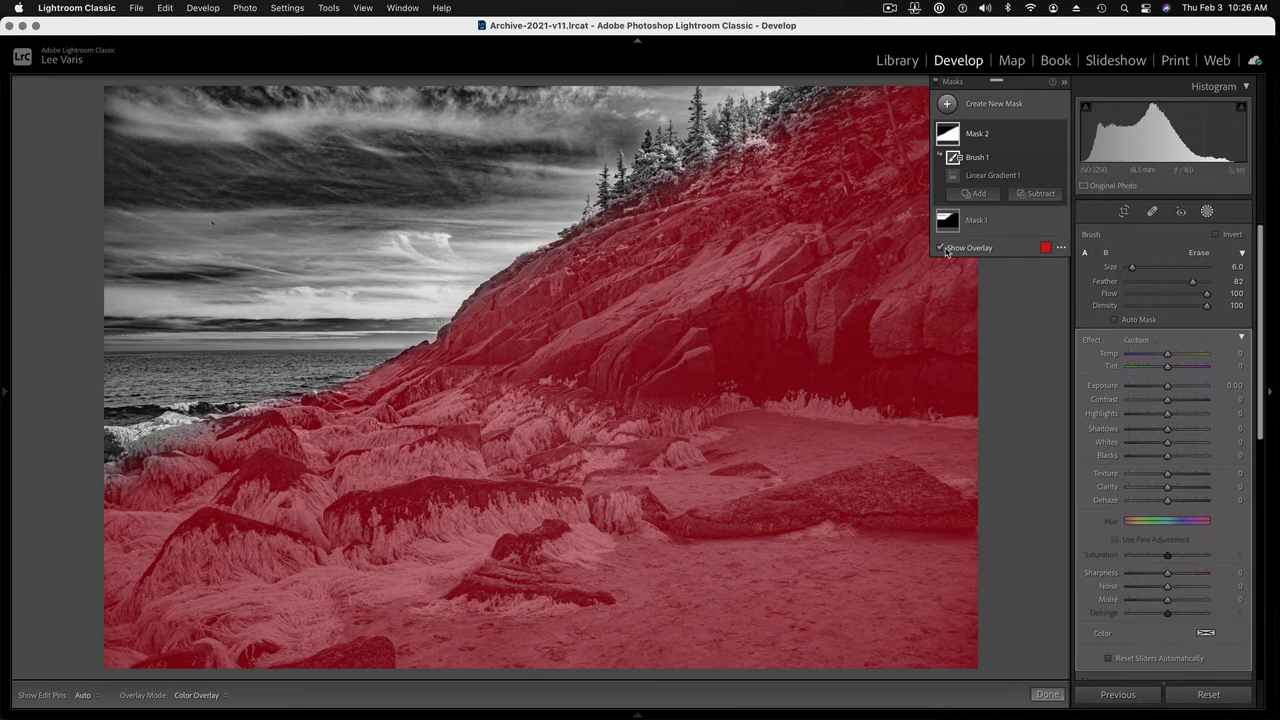
Hide the mask overlay and raise Mask 2's Whites to +100.
left_click(941, 249)
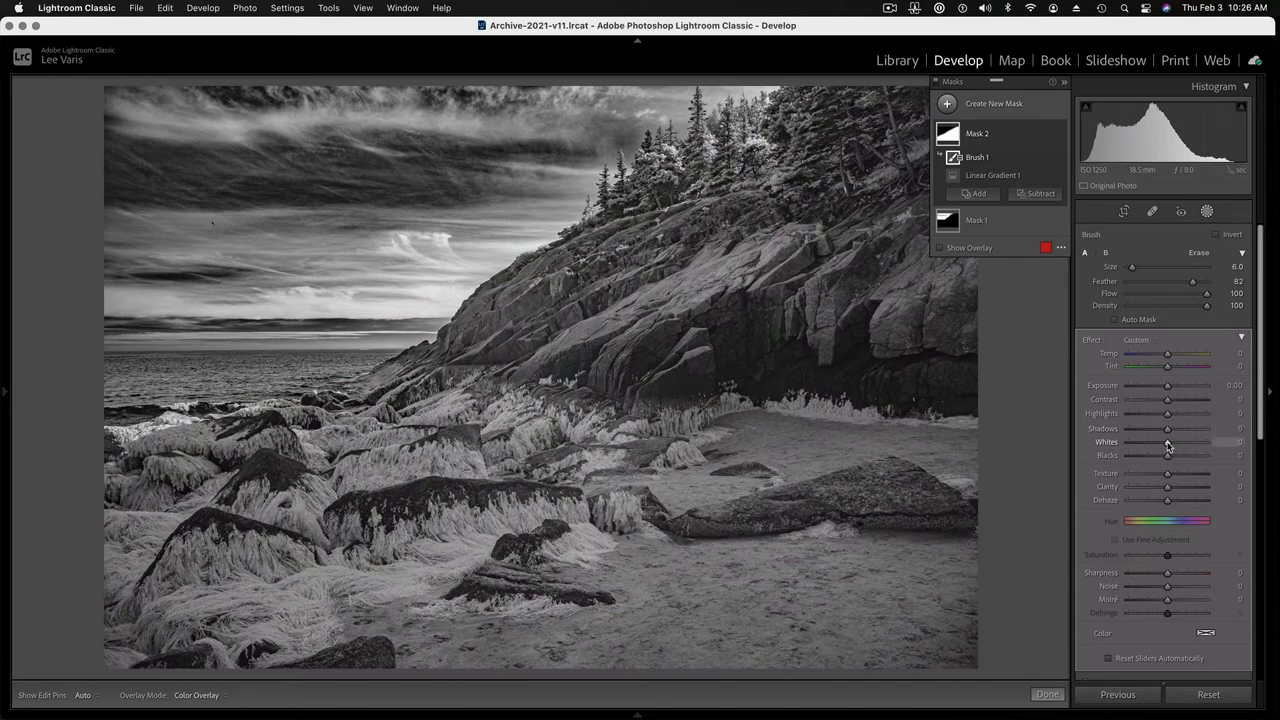
left_click_drag(1168, 446, 1209, 448)
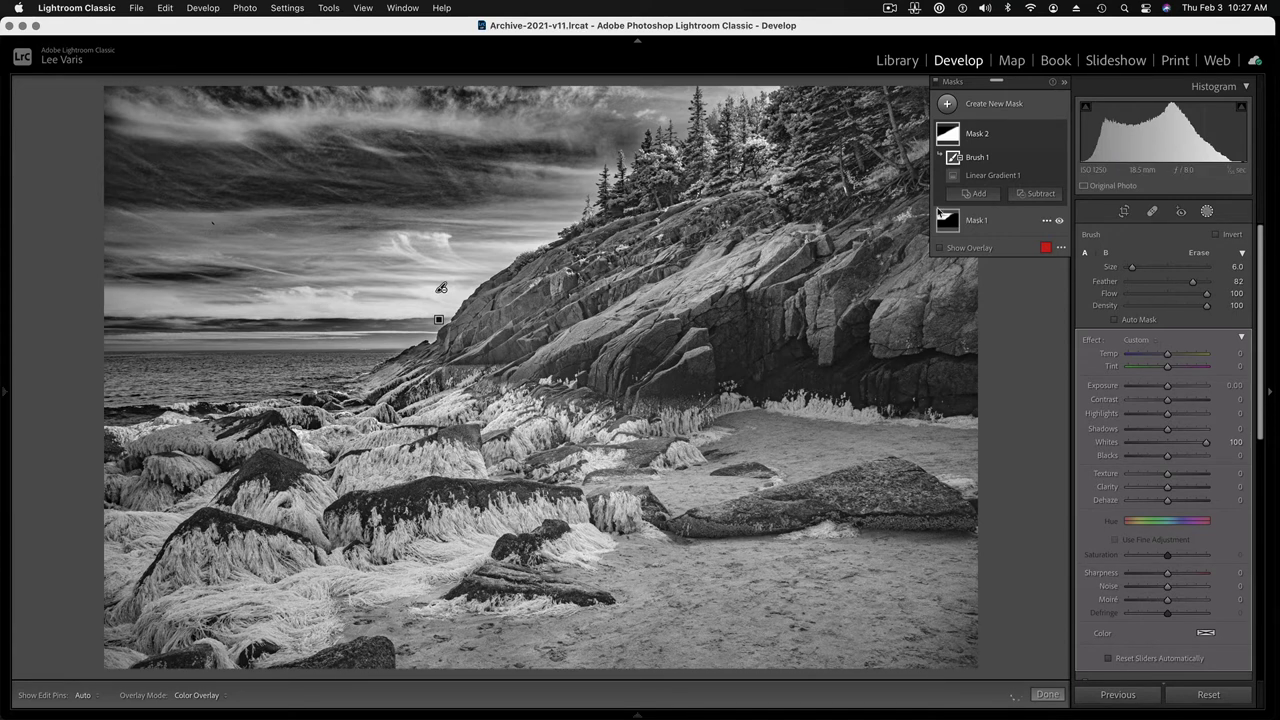
Start a new brush mask over the rocks left of centre and show its overlay.
left_click(947, 104)
left_click(1007, 176)
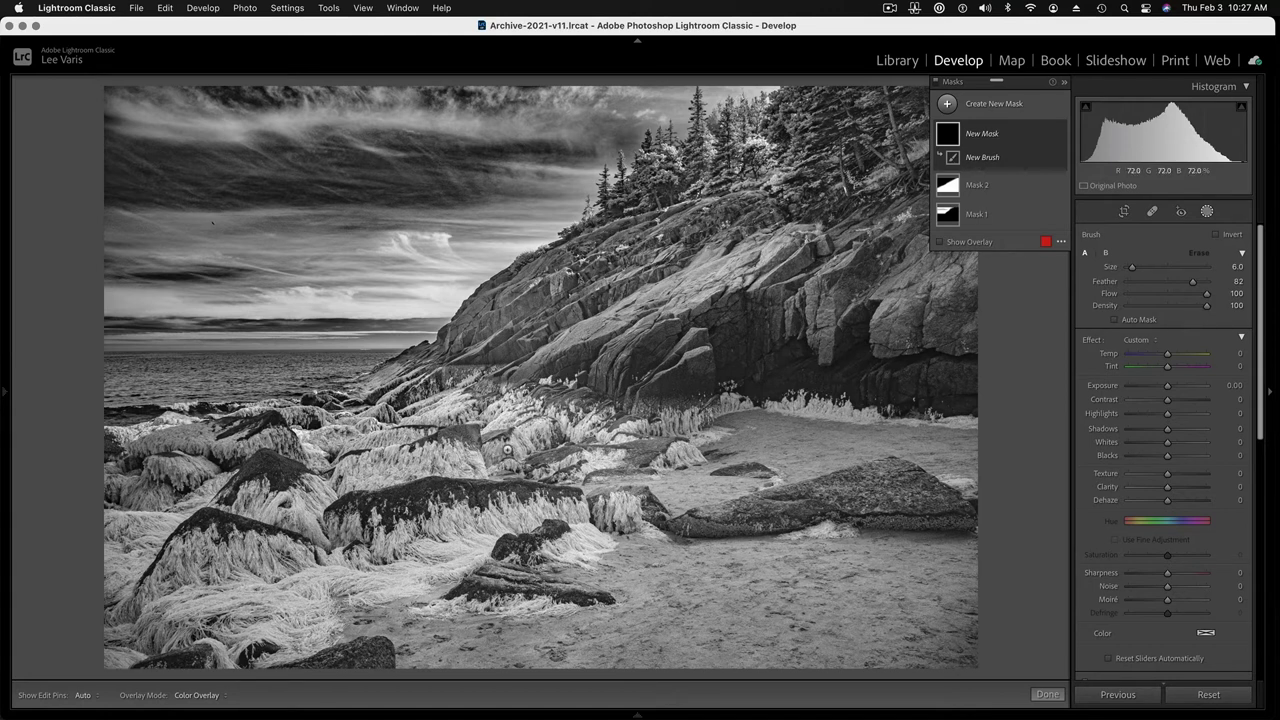
key("h")
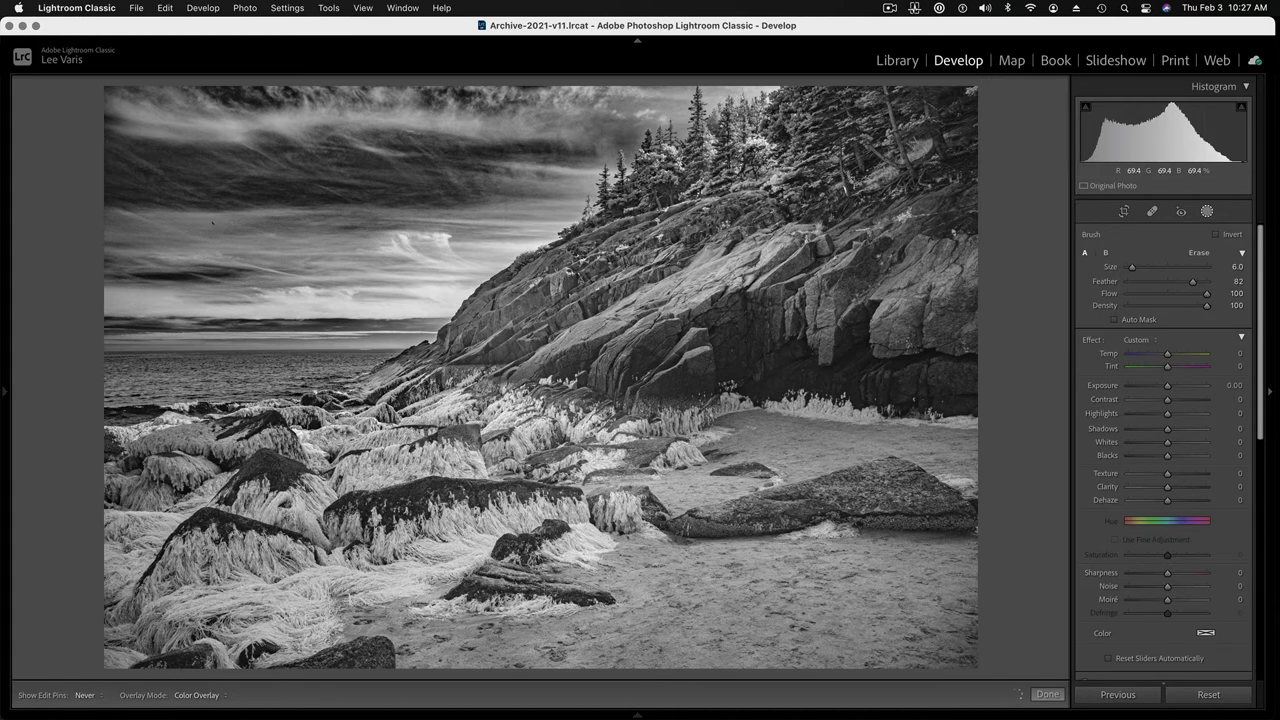
key("h")
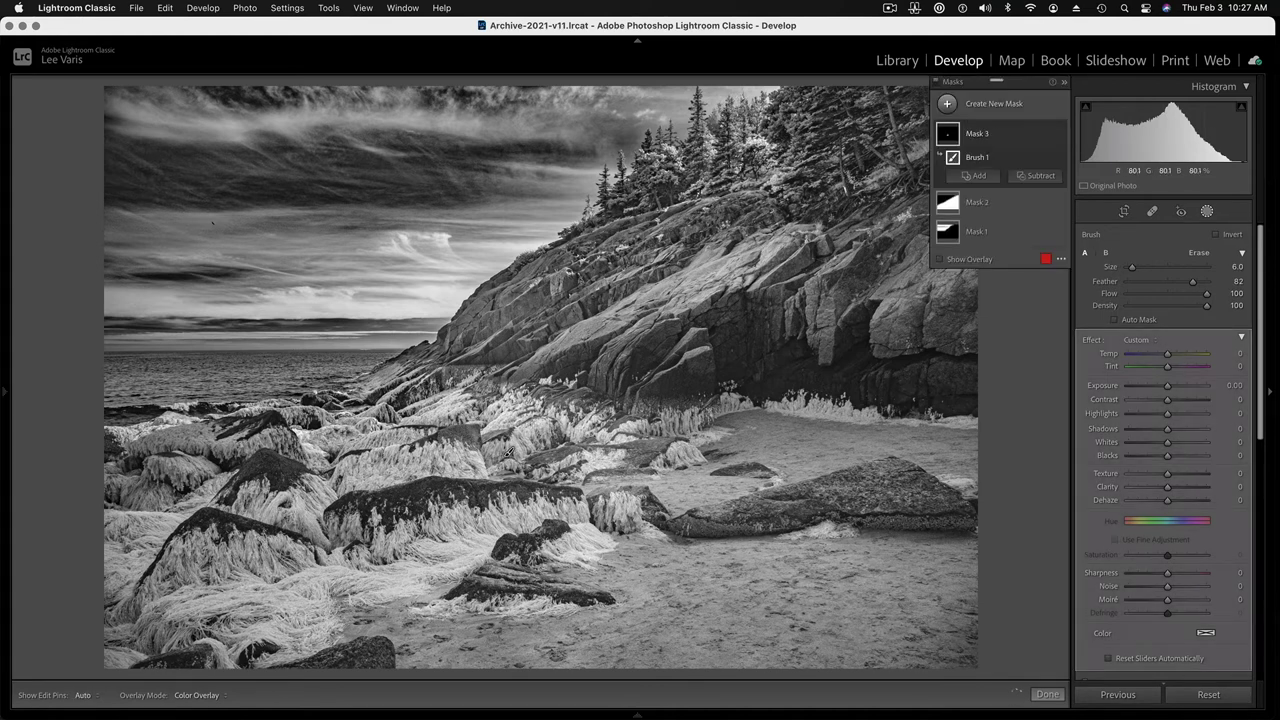
left_click(940, 260)
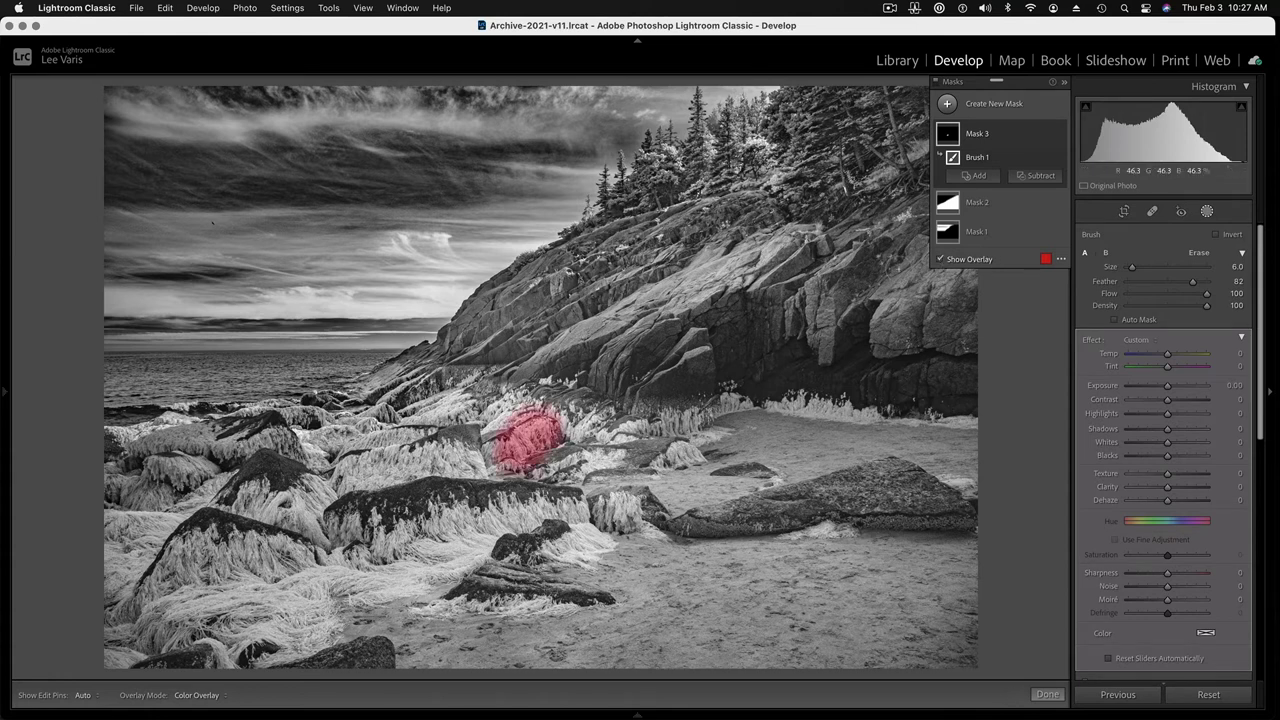
Hide the overlay and set Mask 3's Whites to +100.
left_click(940, 260)
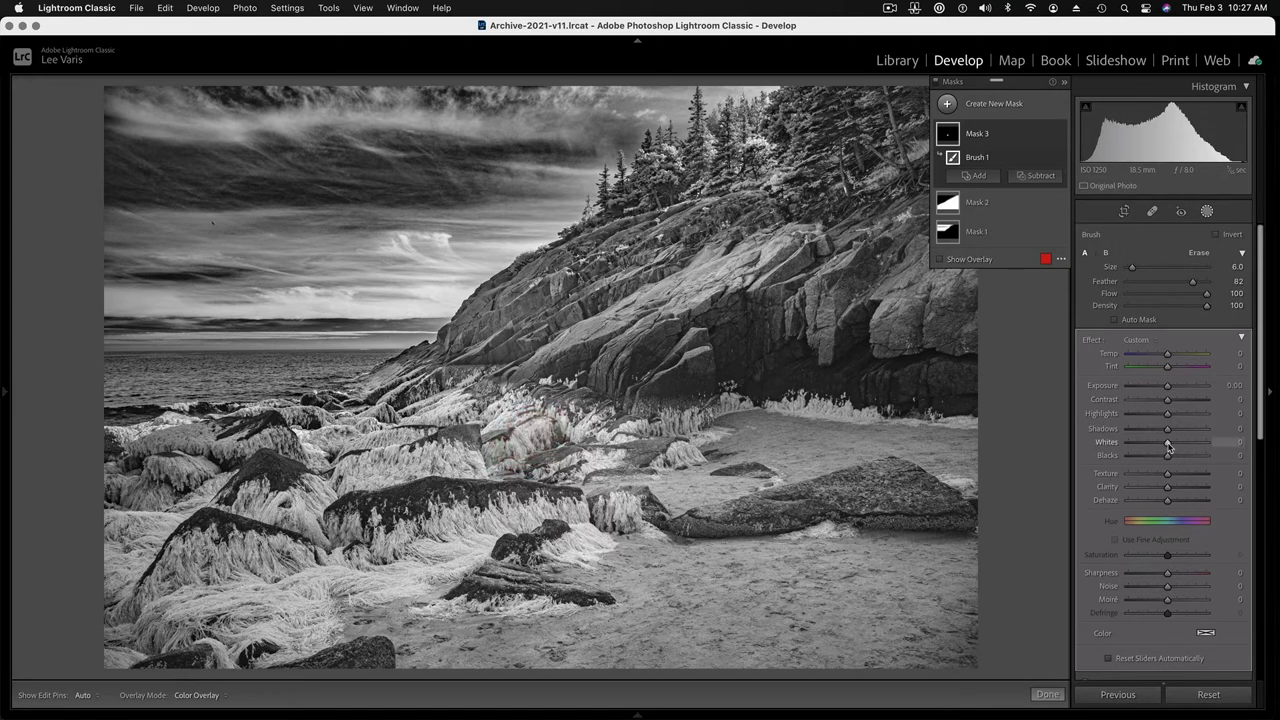
left_click_drag(1168, 447, 1221, 449)
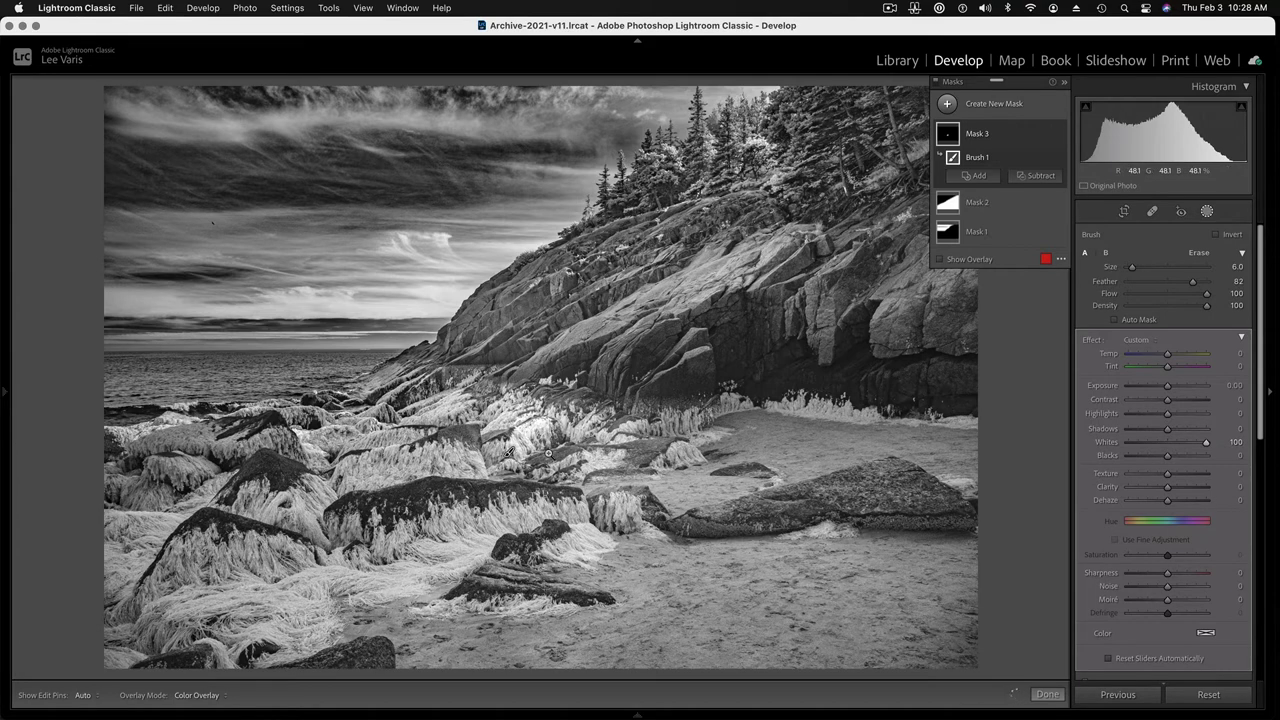
Zoom into the foreground rocks, paint more of the patch, and set its Exposure to 0.11.
key("z")
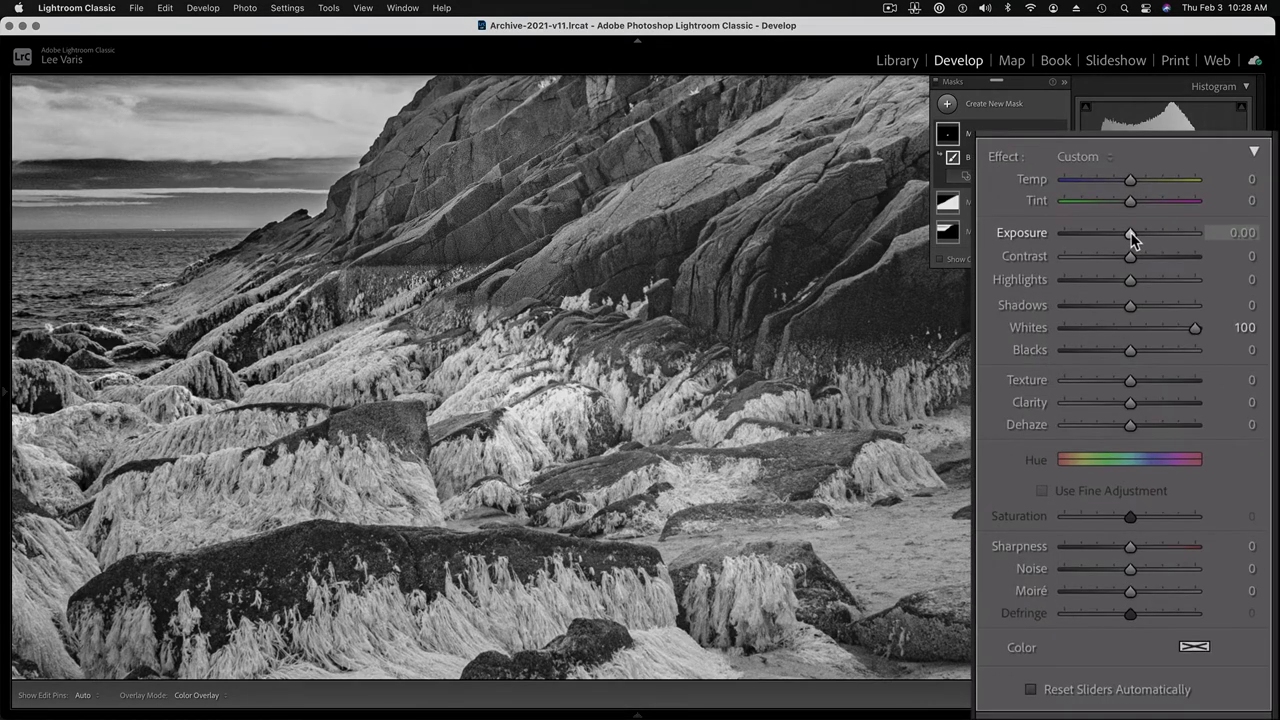
left_click_drag(1131, 236, 1142, 240)
left_click(557, 457)
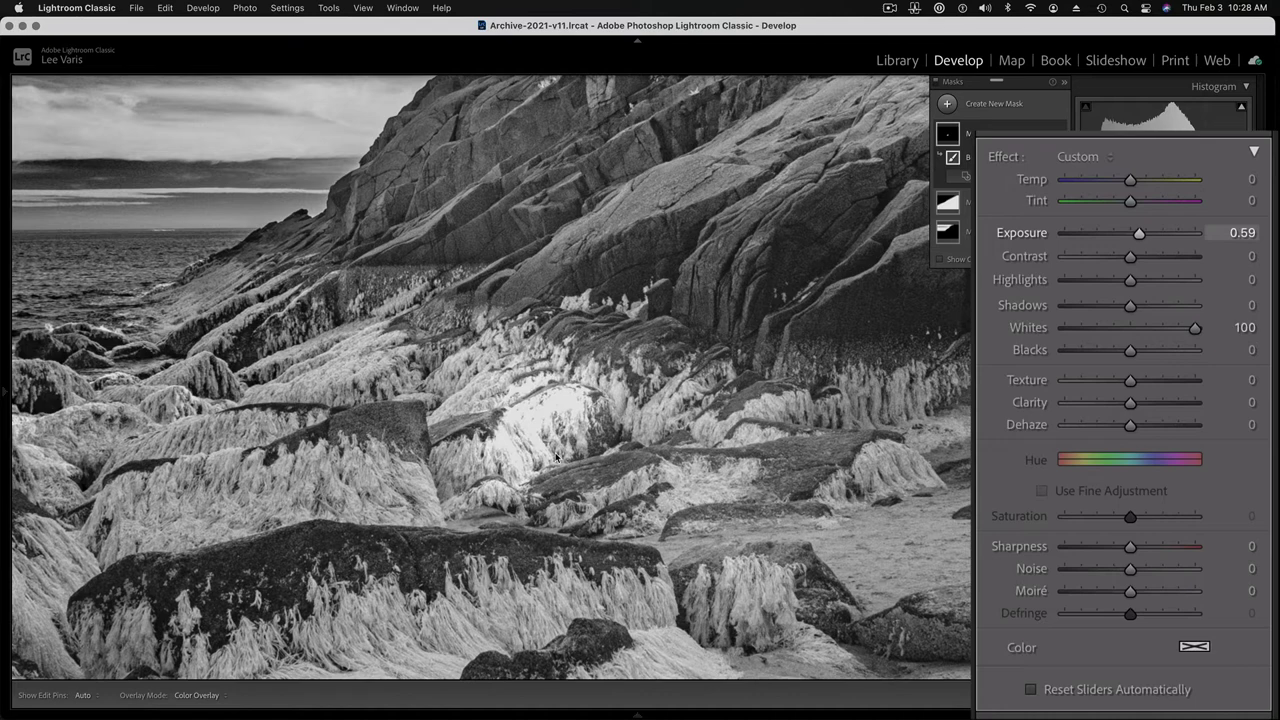
type("0.11")
key("Return")
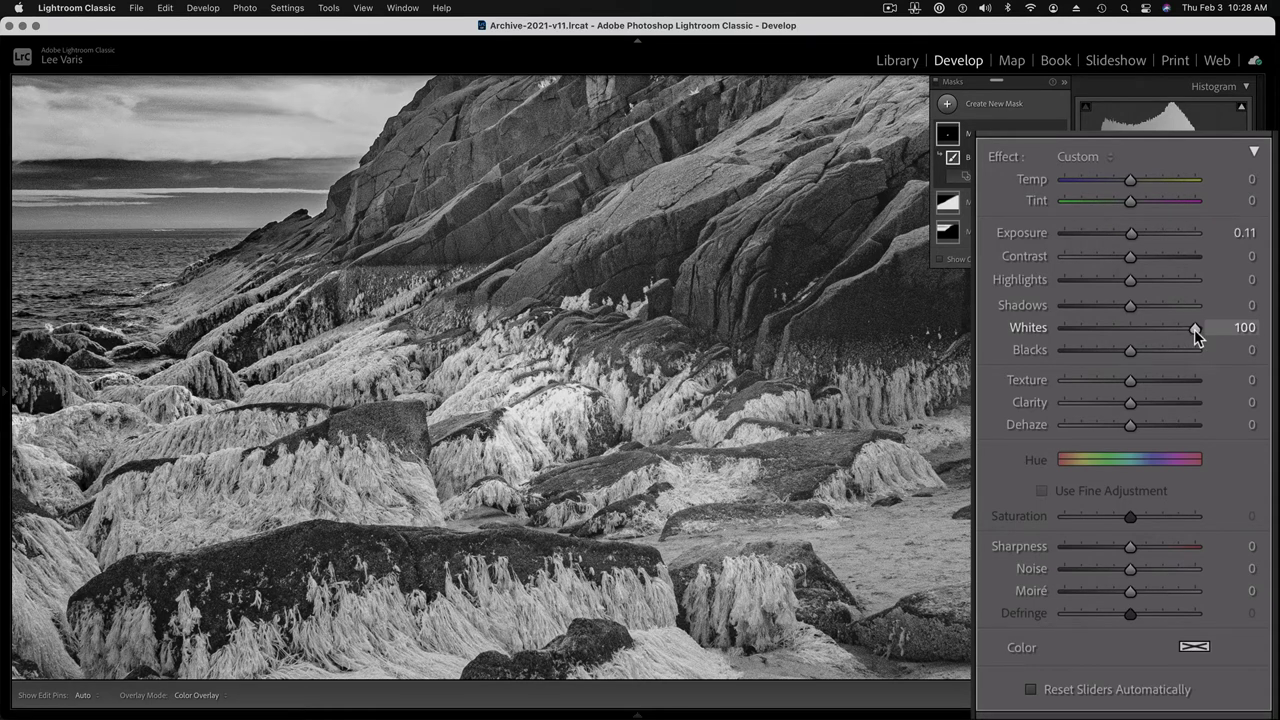
Ease the rock patch's Whites down to +44 and settle its Exposure at 0.31.
left_click_drag(1194, 329, 1183, 330)
left_click_drag(1131, 232, 1143, 237)
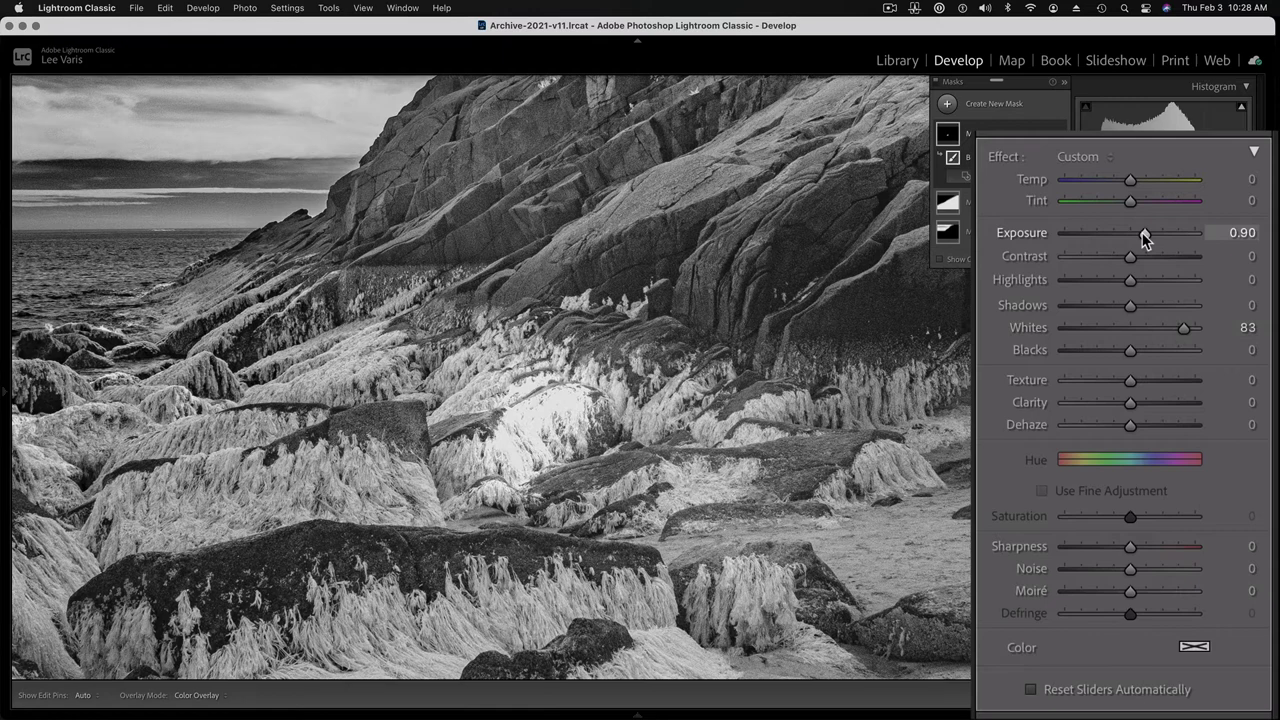
left_click_drag(1181, 333, 1171, 334)
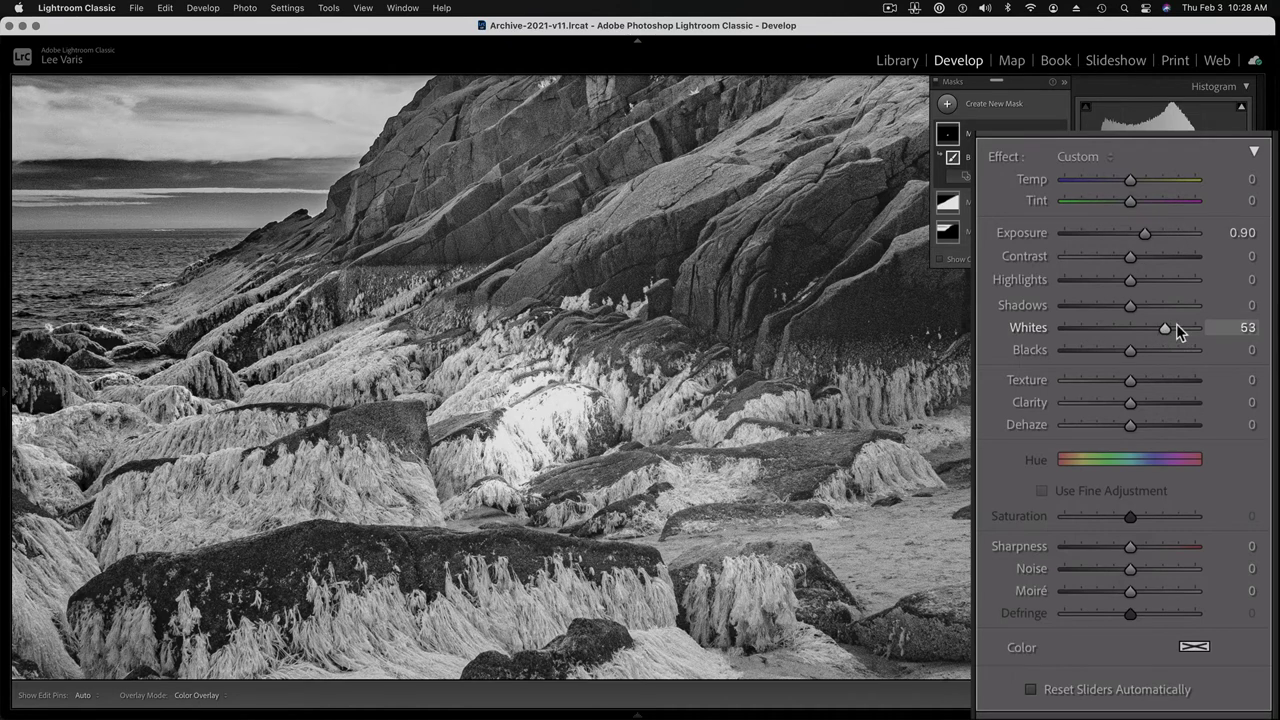
left_click_drag(1166, 330, 1158, 331)
left_click_drag(1143, 233, 1138, 238)
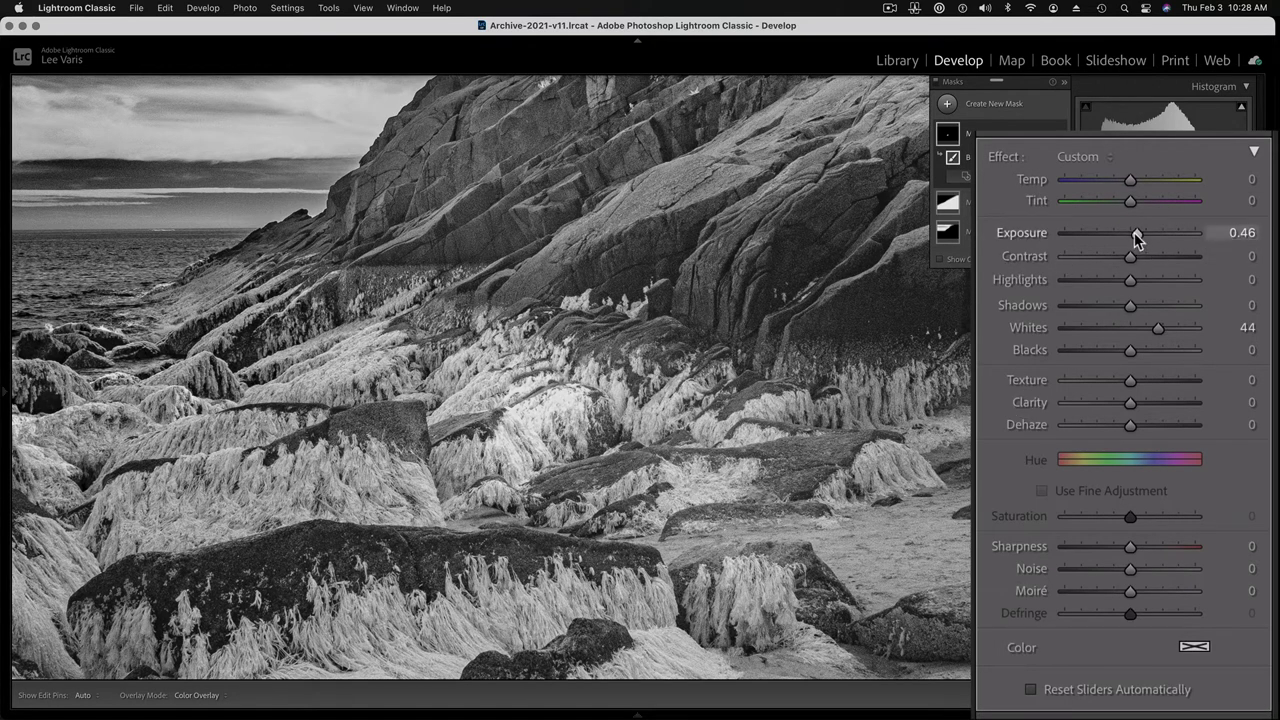
left_click_drag(1137, 236, 1134, 238)
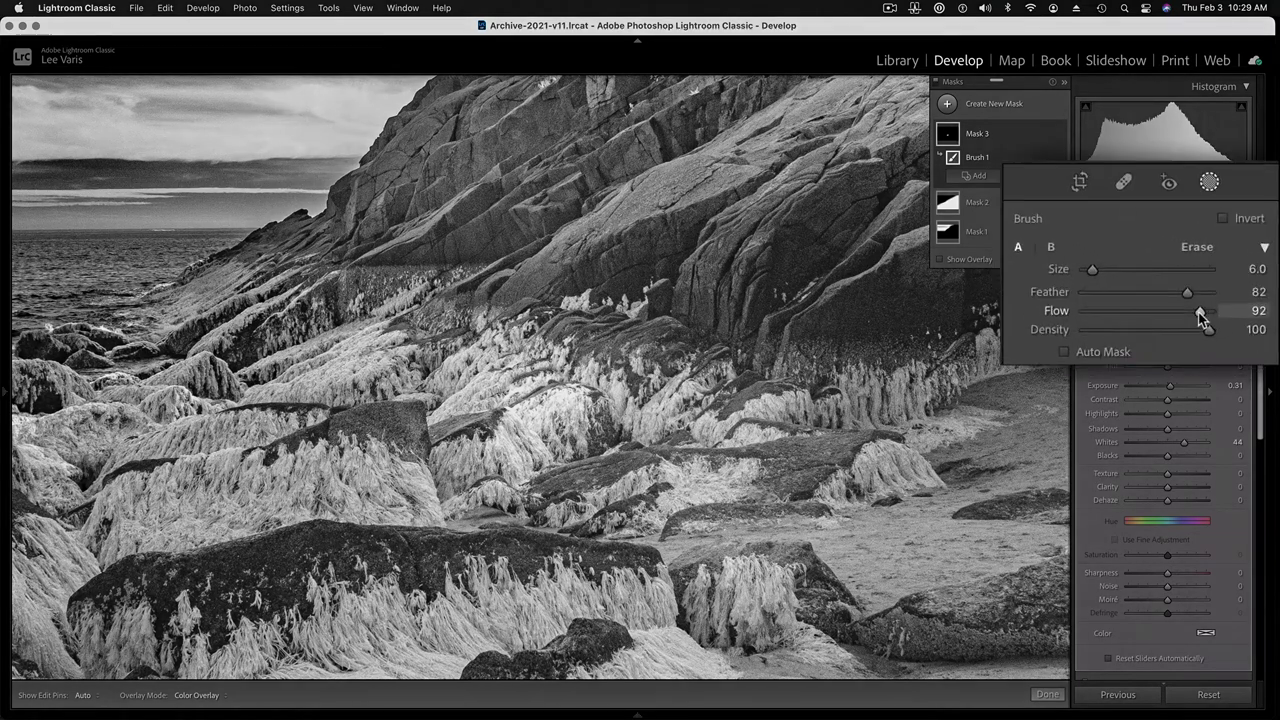
Lower the brush Flow to 50 and toggle the mask overlay repeatedly to compare the photo.
mouse_move(1207, 297)
left_mouse_down()
mouse_move(1169, 298)
mouse_move(1137, 320)
left_mouse_up()
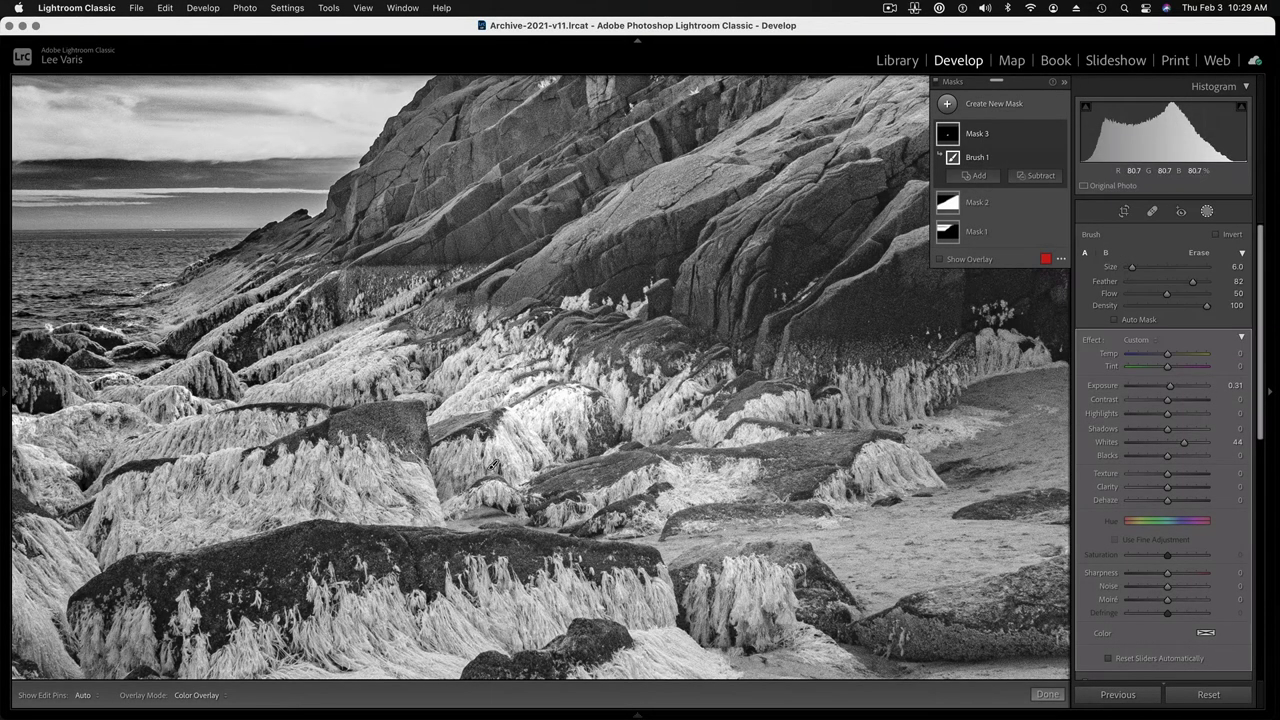
key("h")
key("h")
key("h")
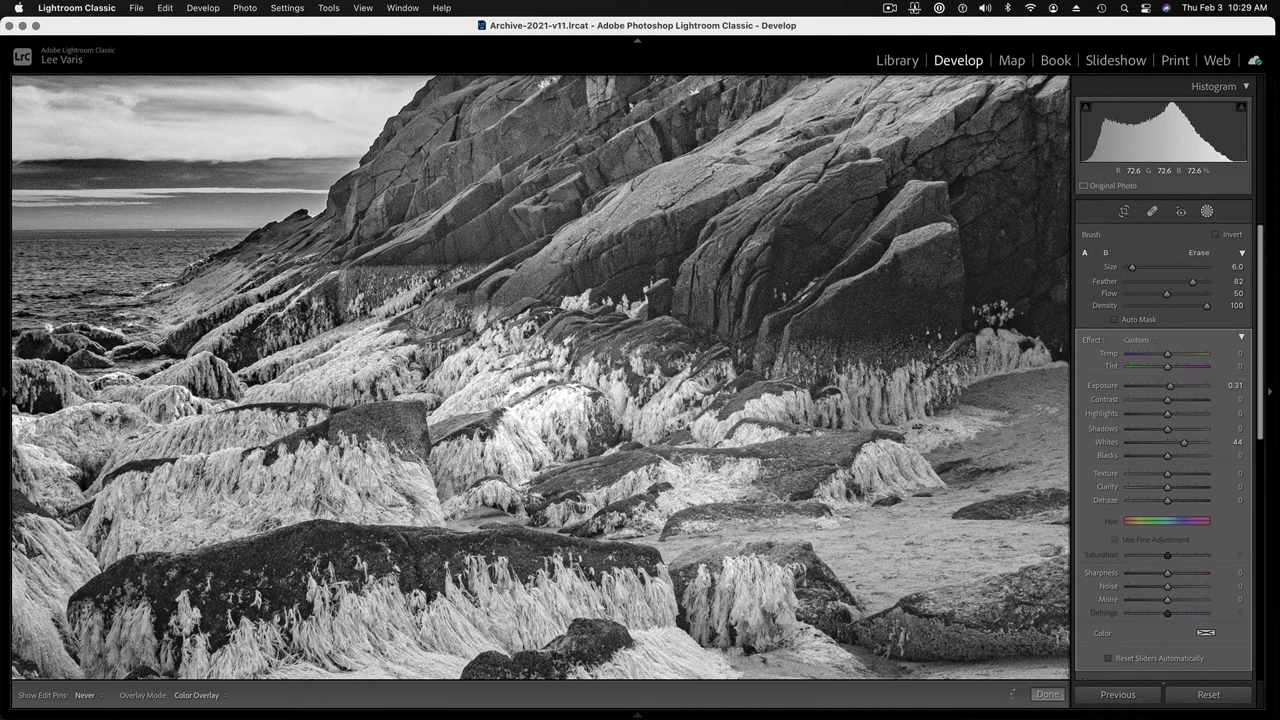
key("h")
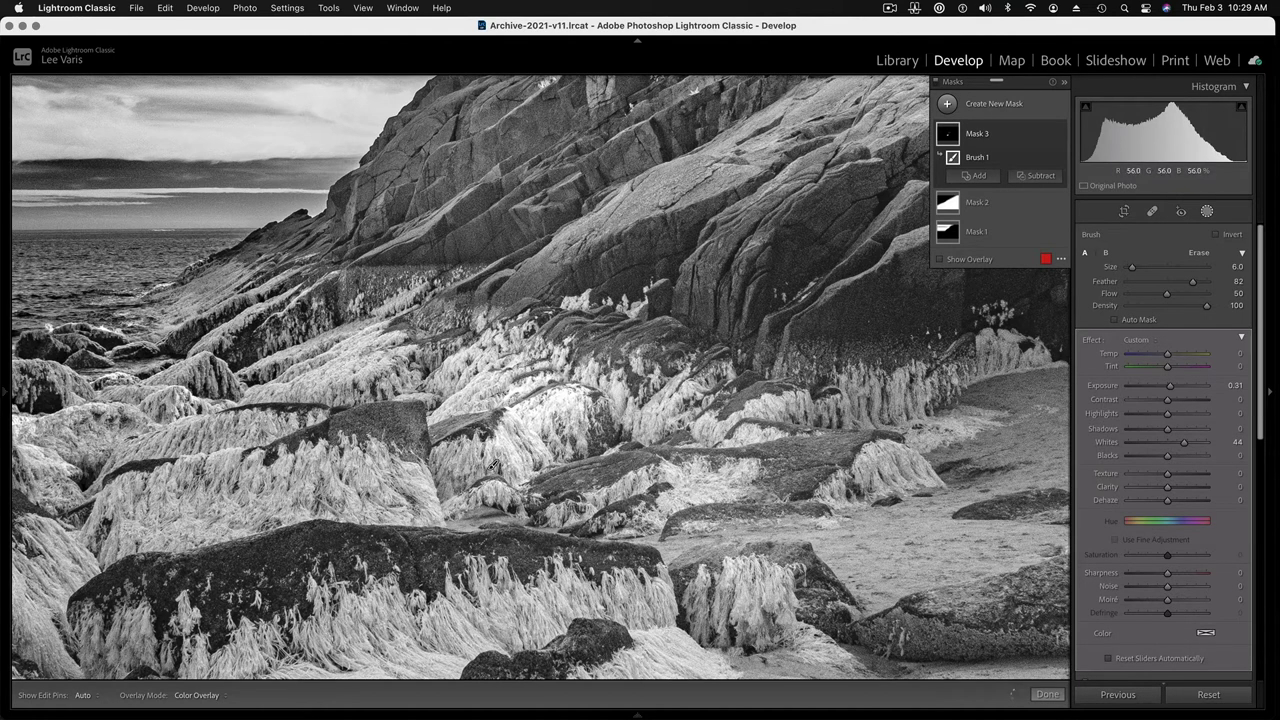
key("h")
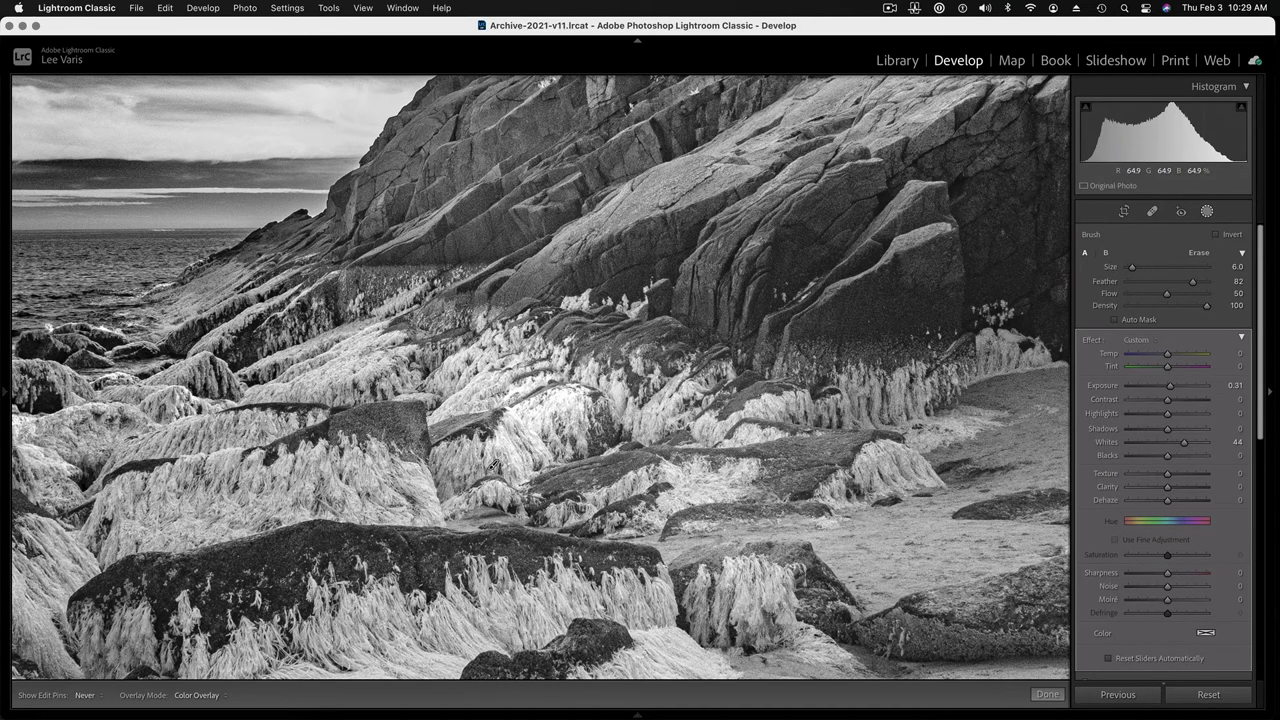
key("h")
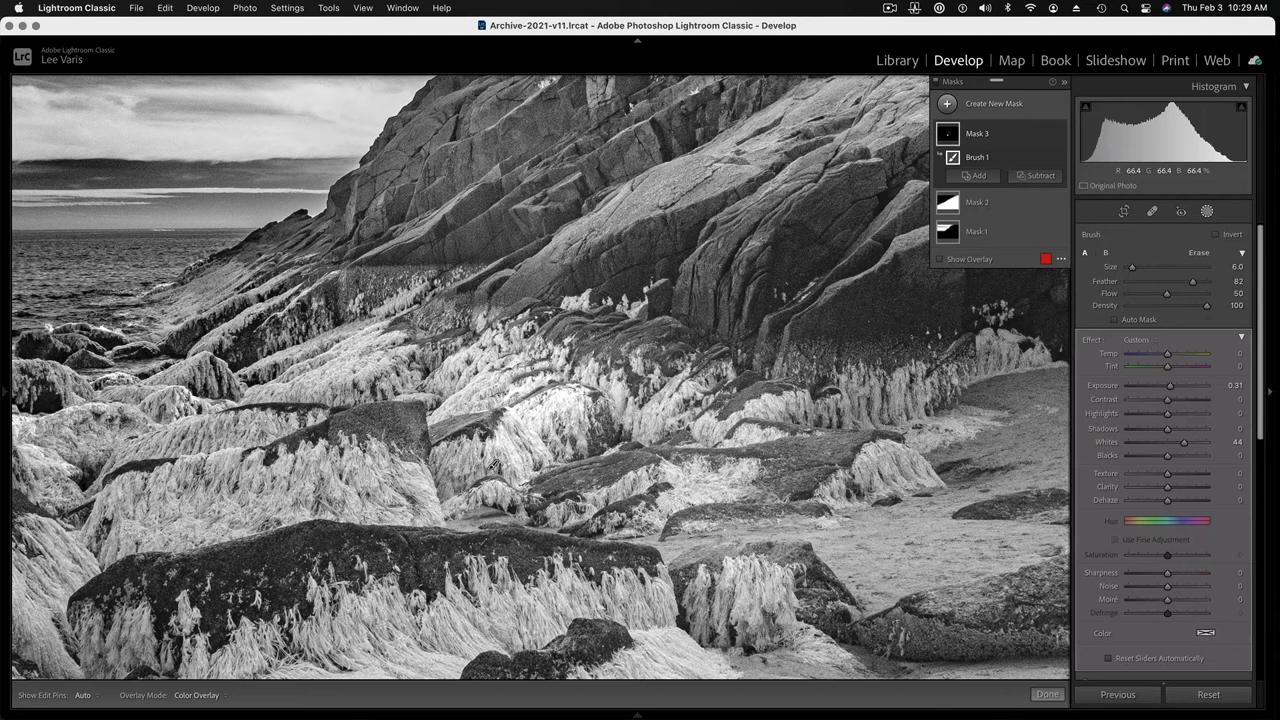
key("h")
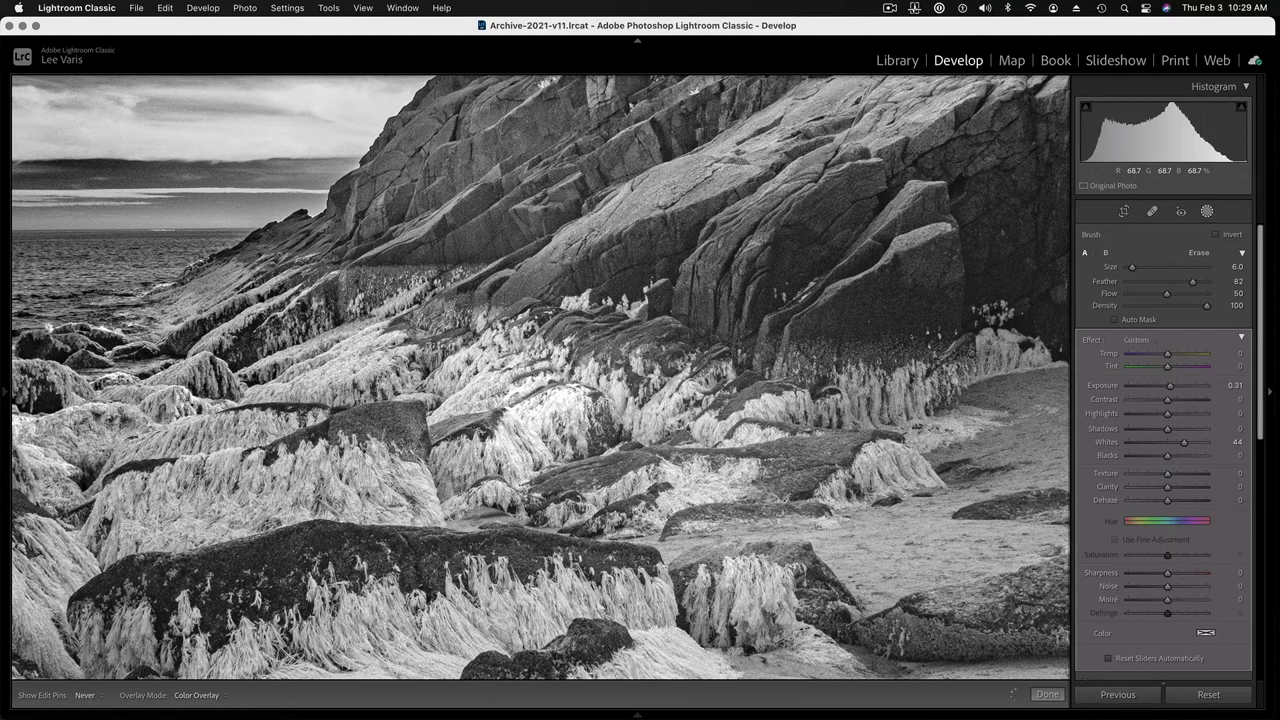
key("h")
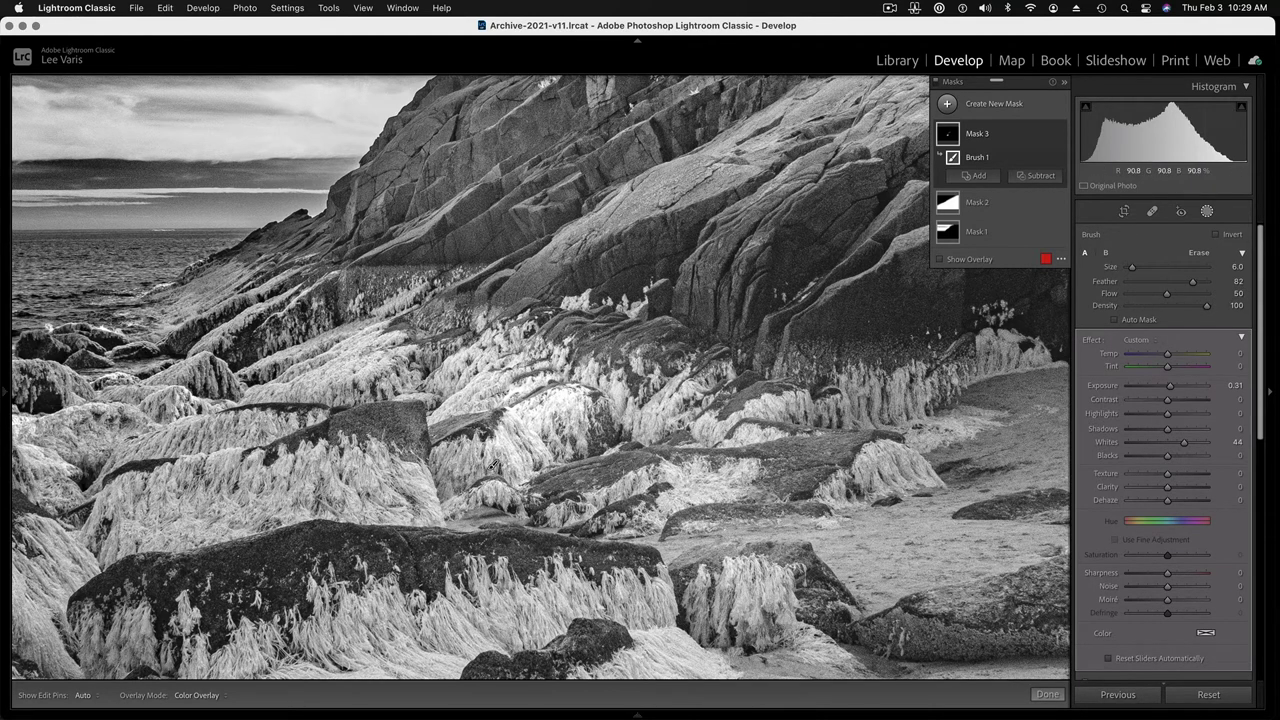
key("h")
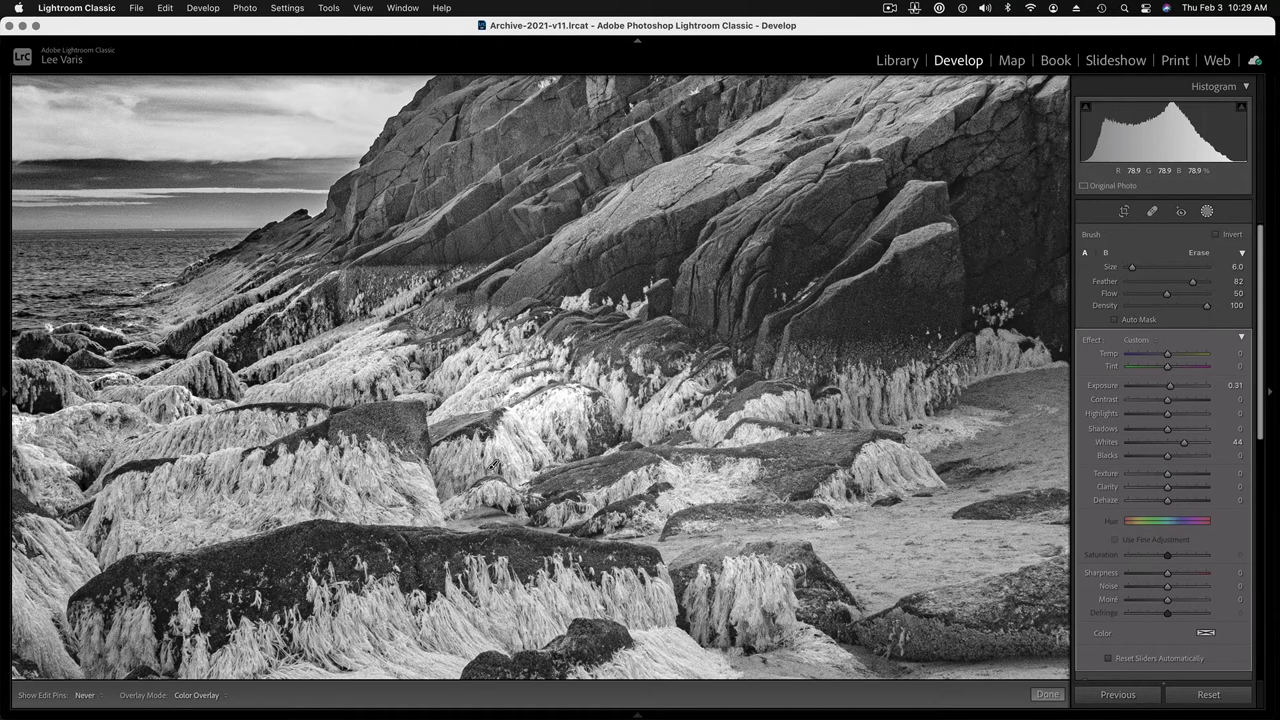
key("h")
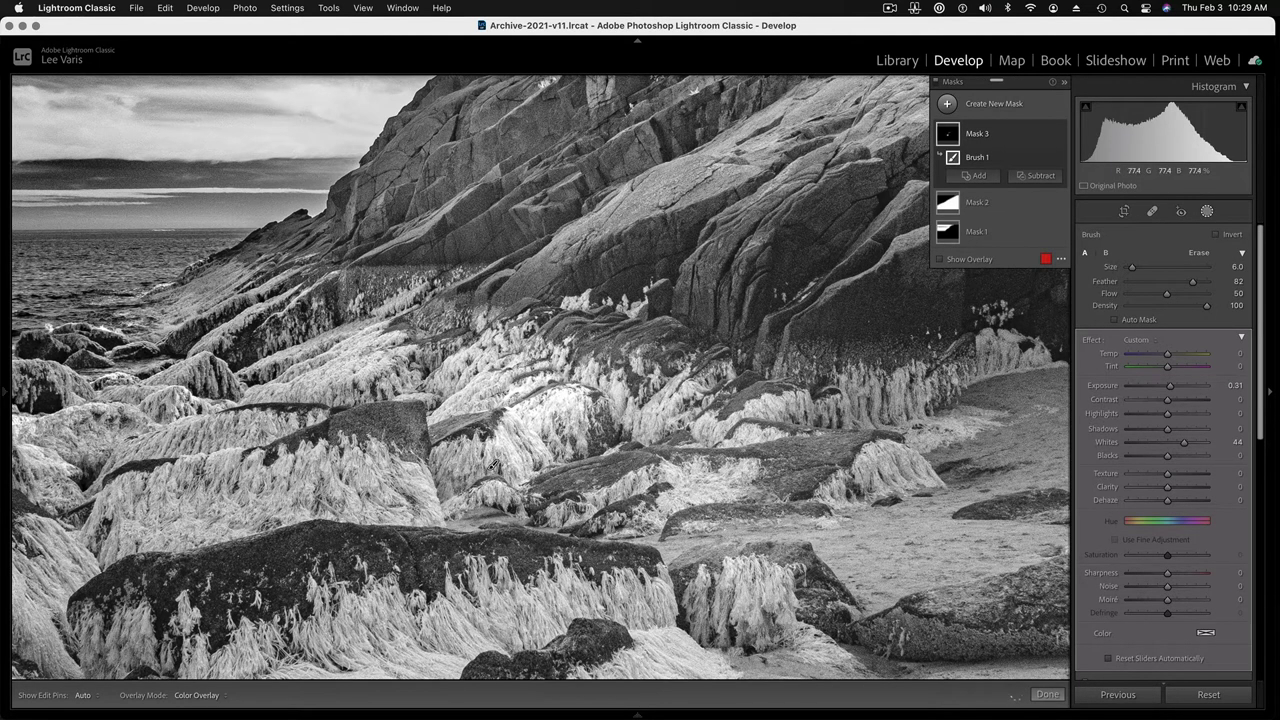
key("h")
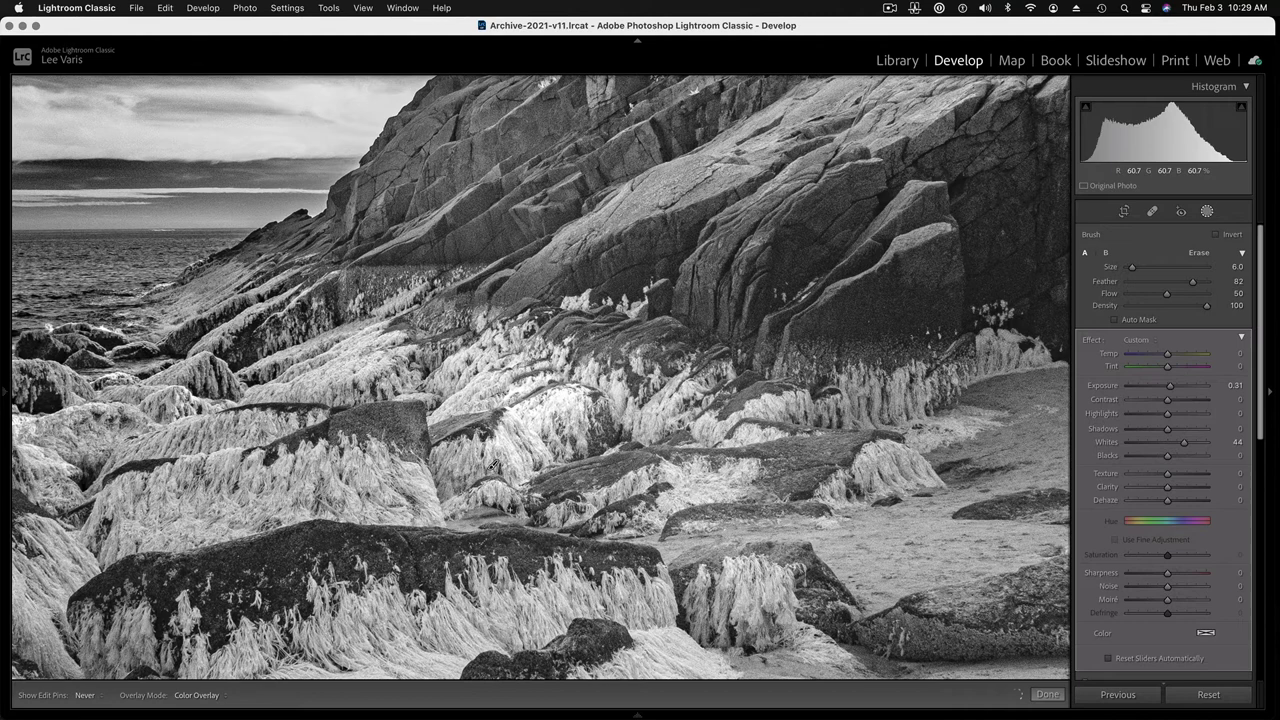
key("h")
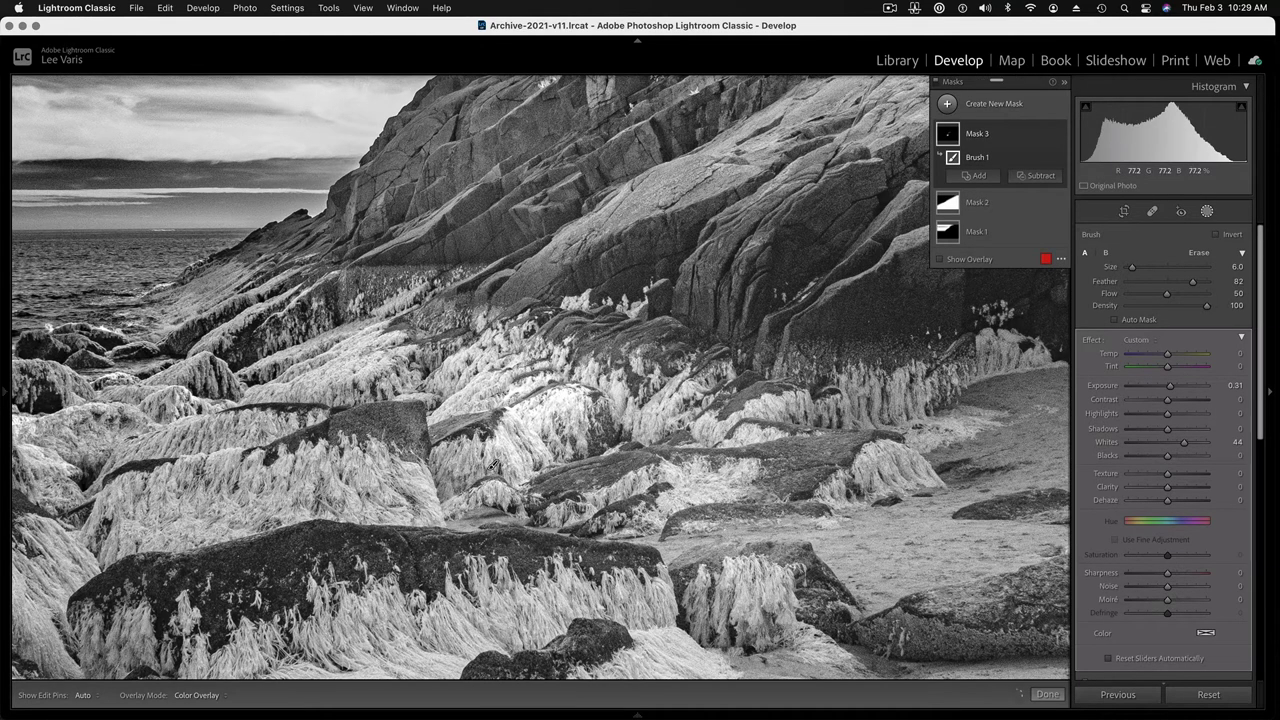
key("h")
key("h")
key("h")
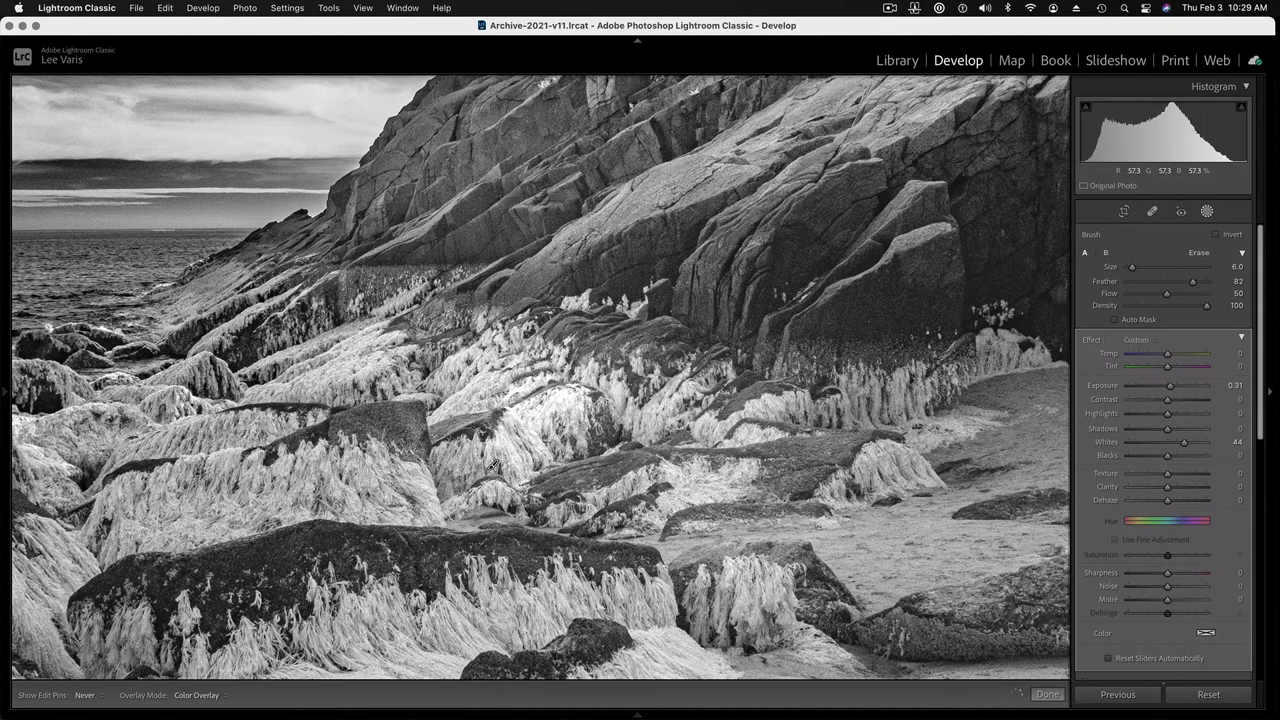
key("h")
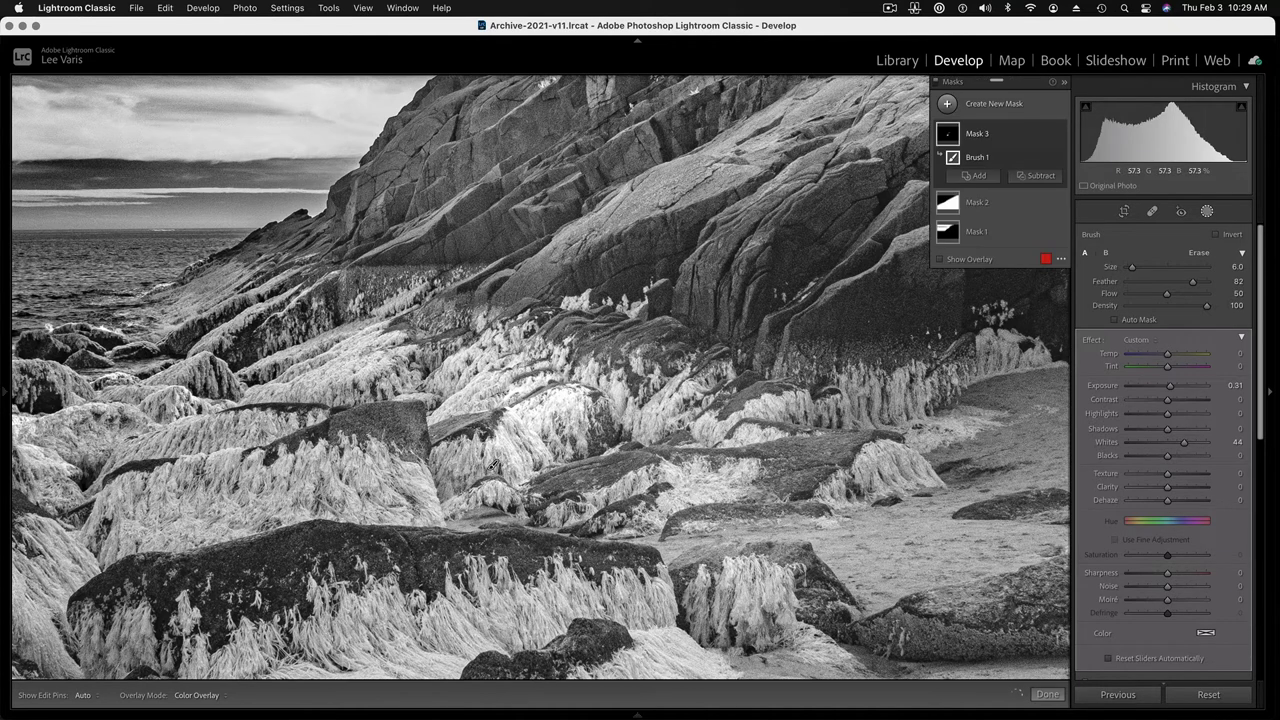
key("h")
key("h")
key("h")
key("h")
key("h")
key("h")
key("h")
key("h")
key("h")
key("h")
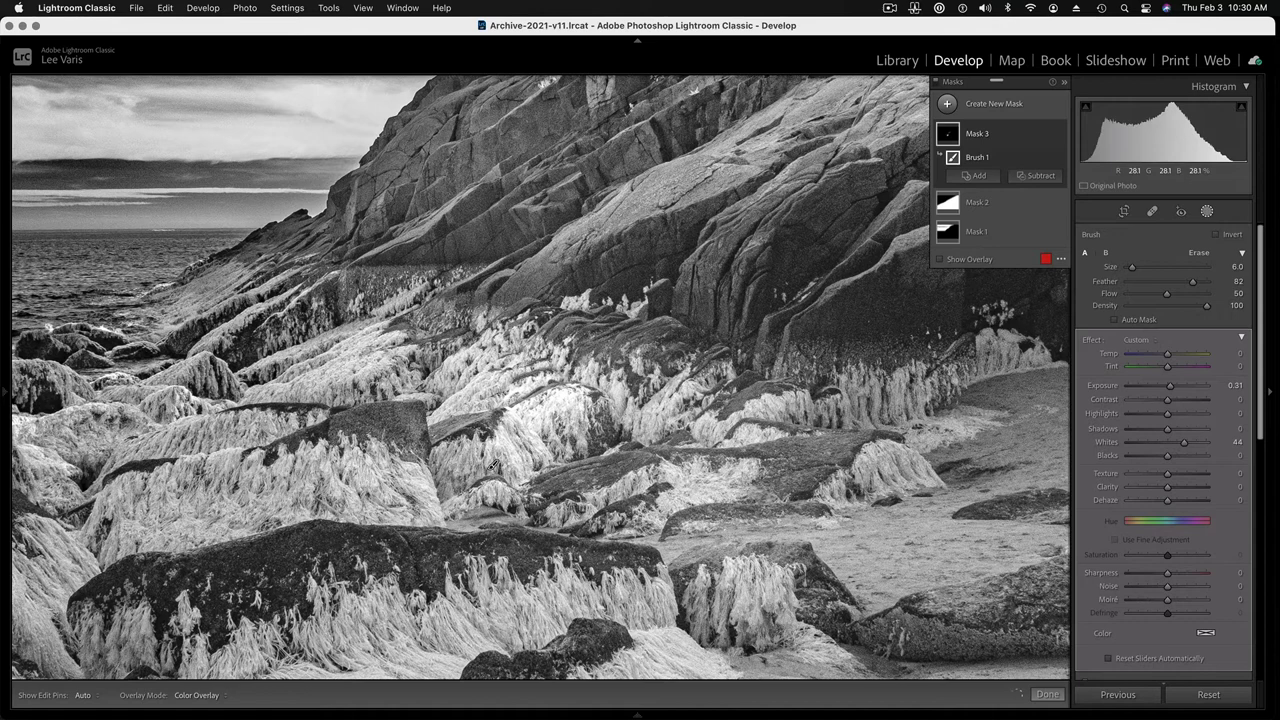
Fit the whole photo in view and reset the brush to Flow 100 and Size 7.
mouse_move(5, 392)
left_click(131, 87)
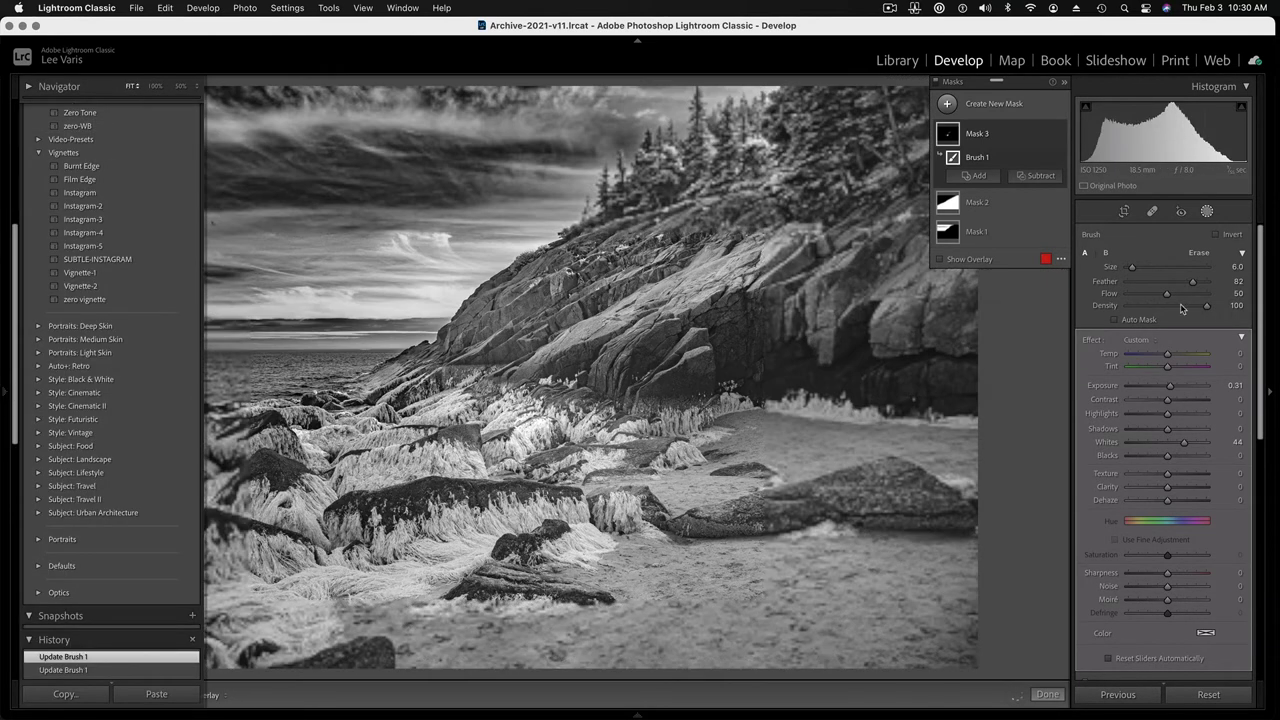
key("0")
key("h")
key("h")
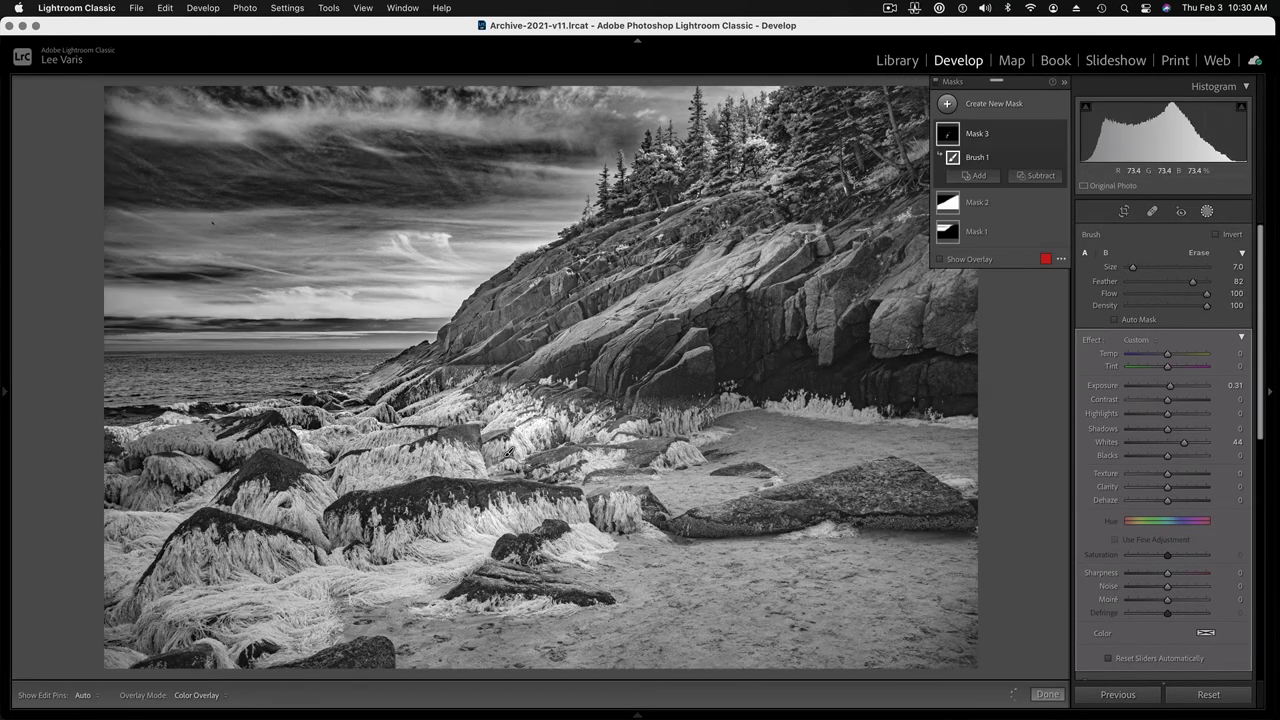
key("h")
key("h")
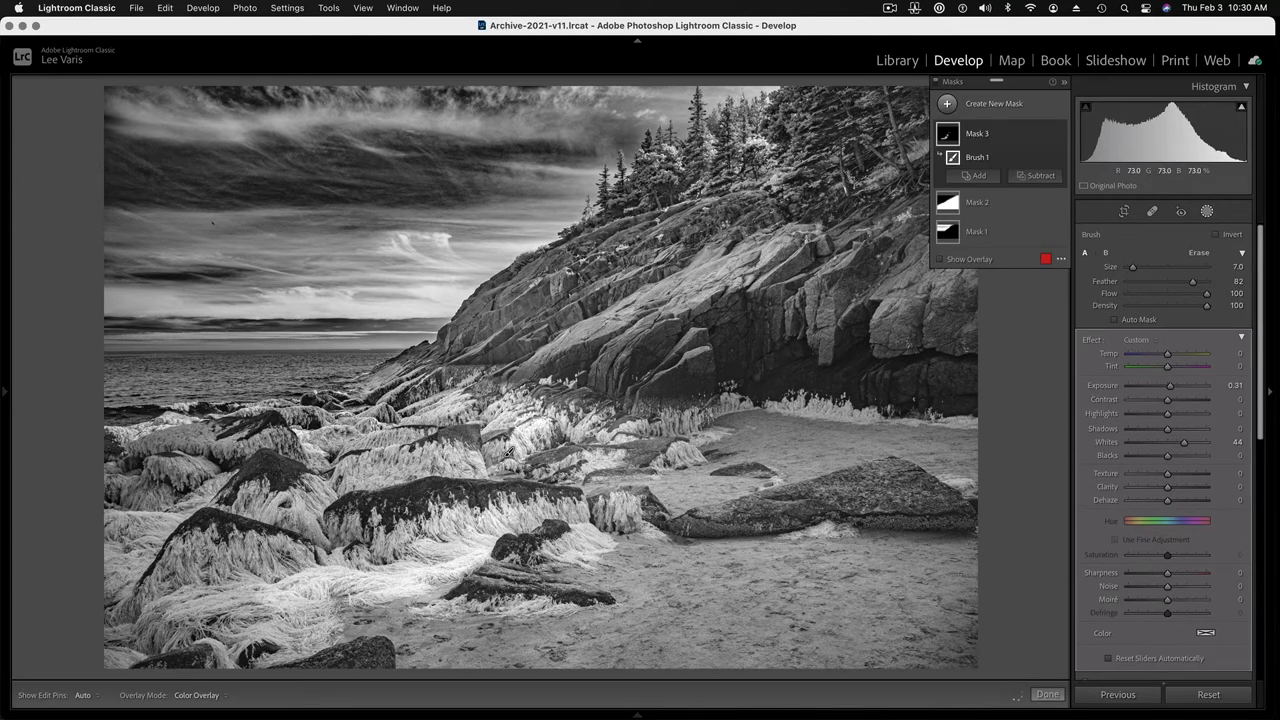
key("h")
key("h")
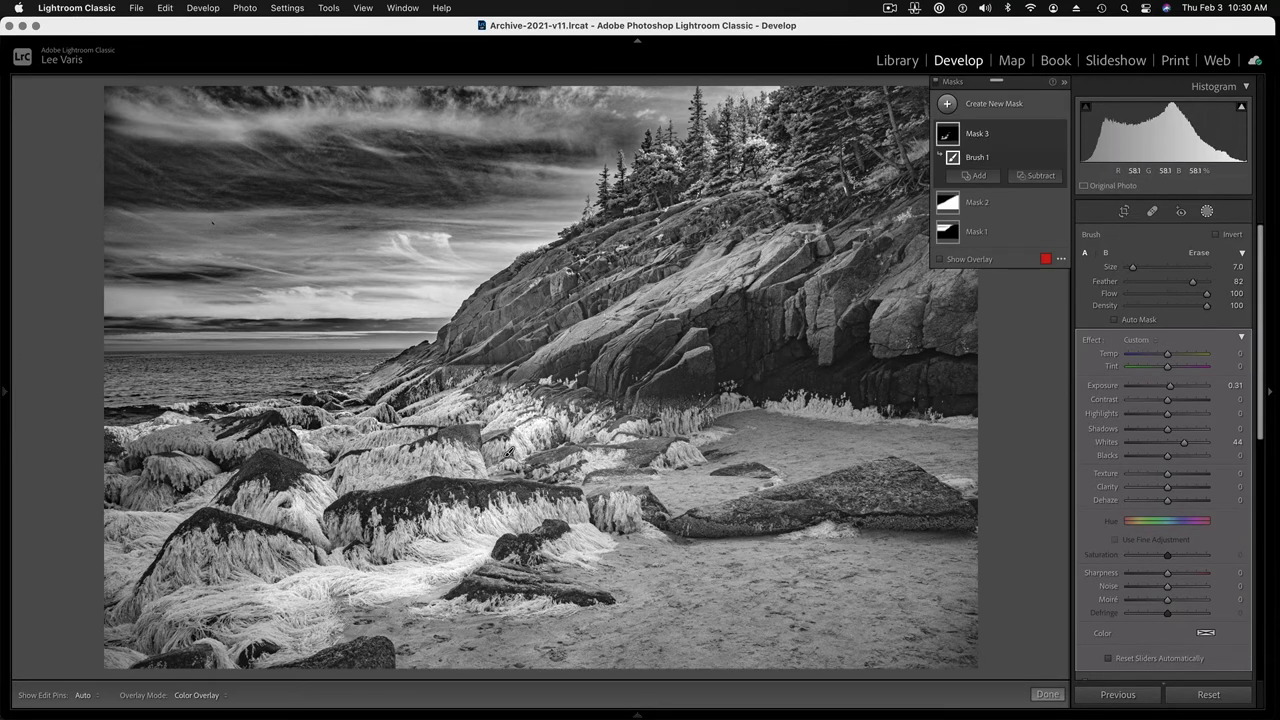
key("h")
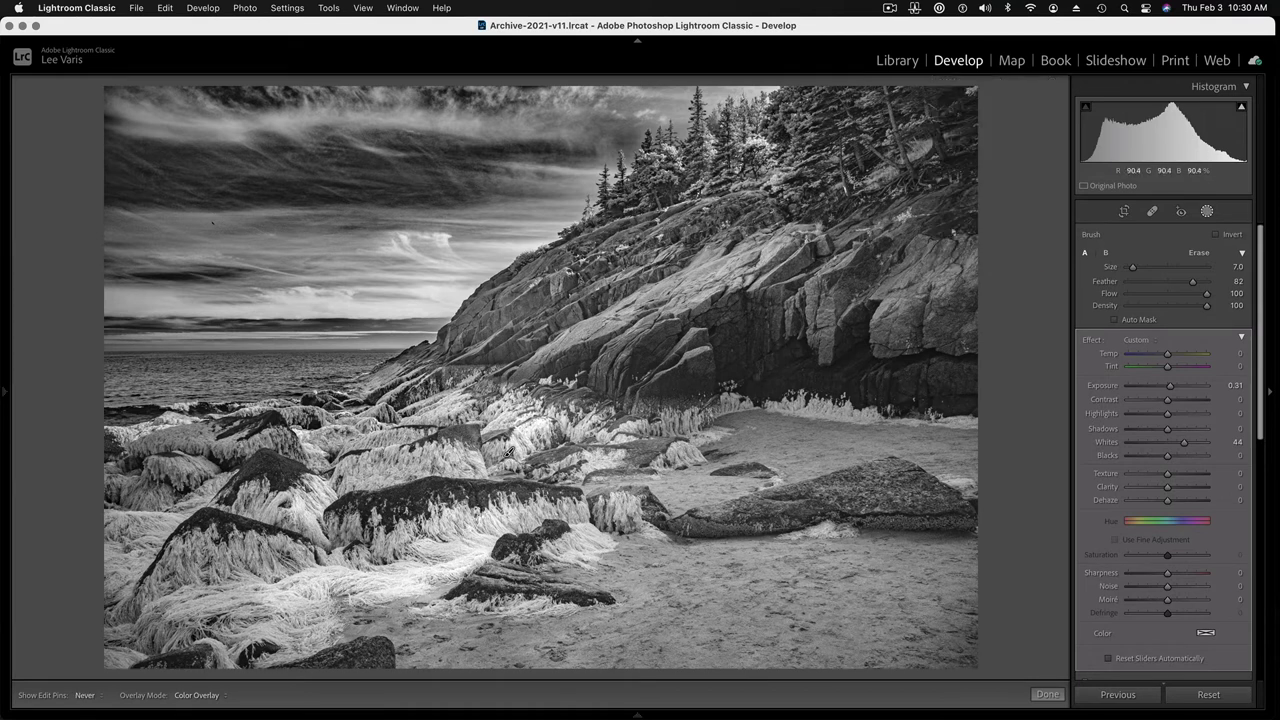
key("h")
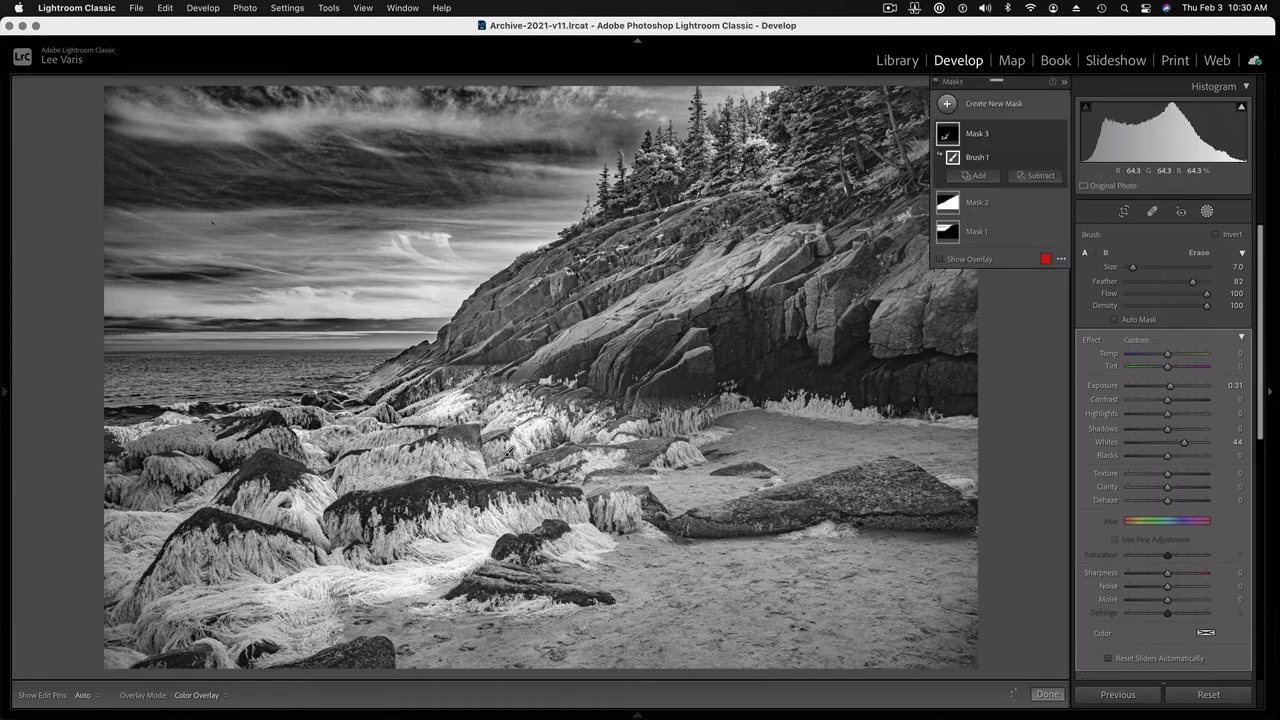
key("h")
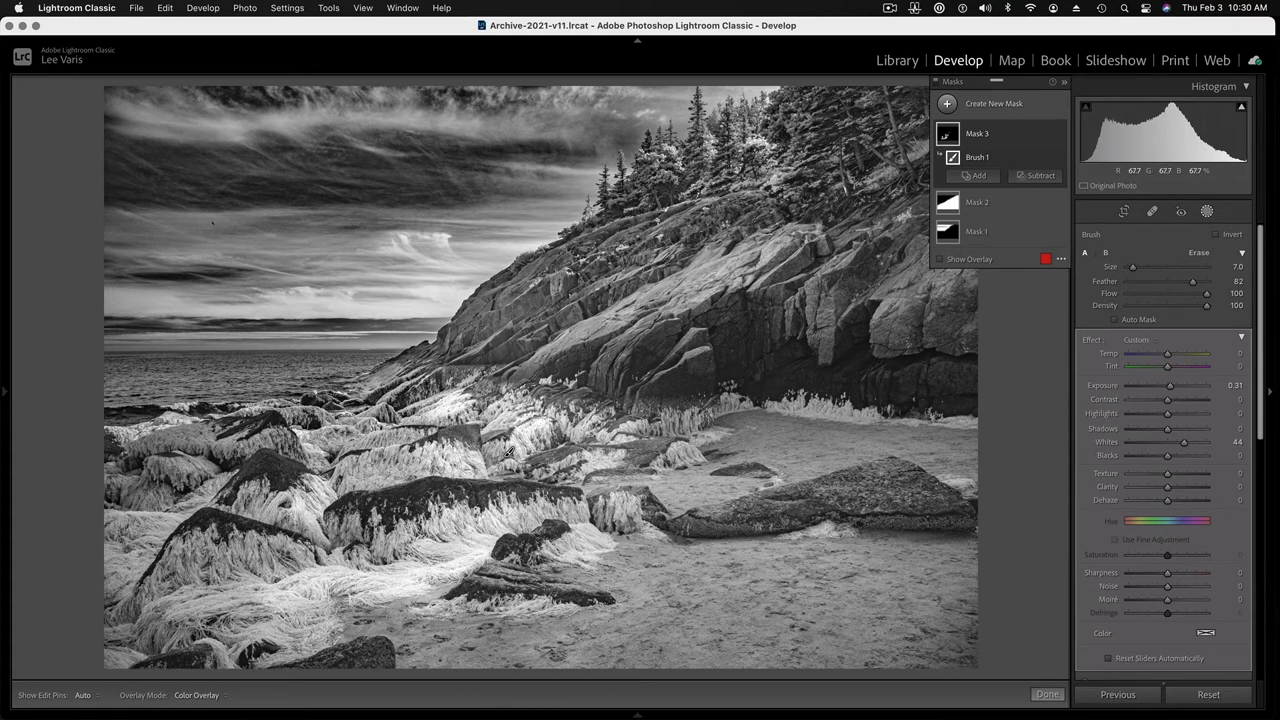
Paint two more brightening strokes across the rocks and check the result.
left_click(509, 452)
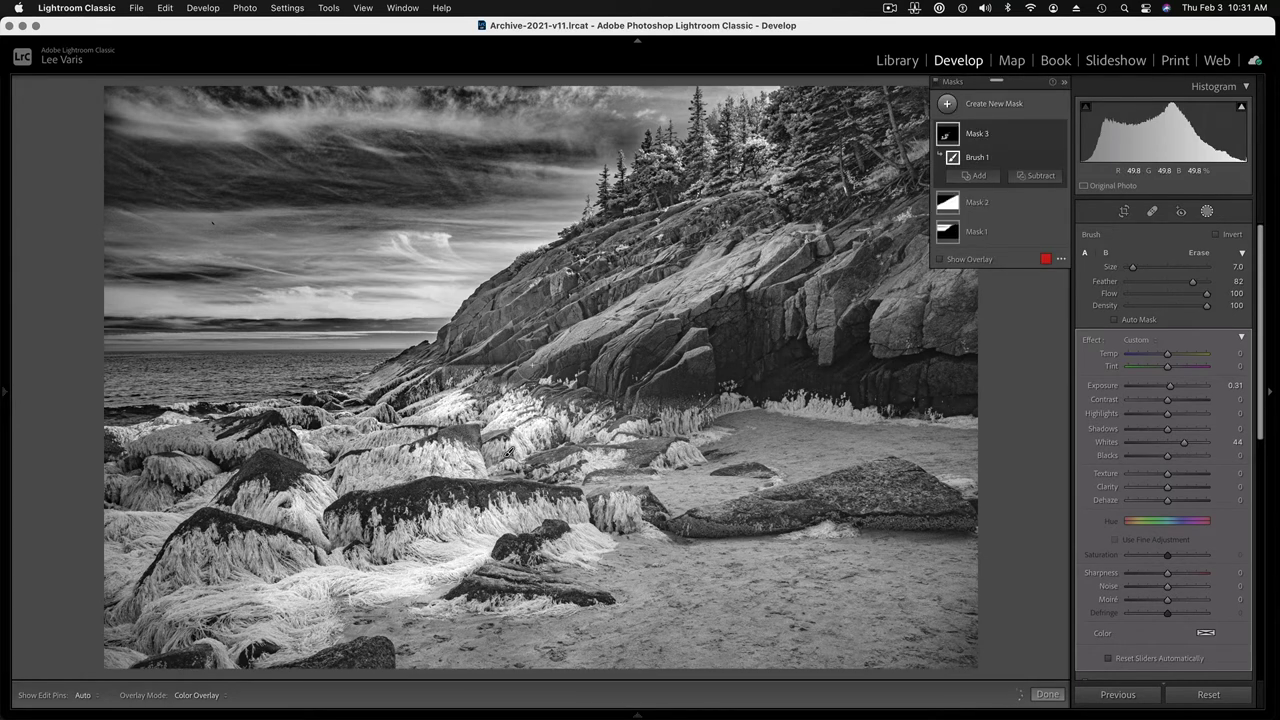
left_click(509, 452)
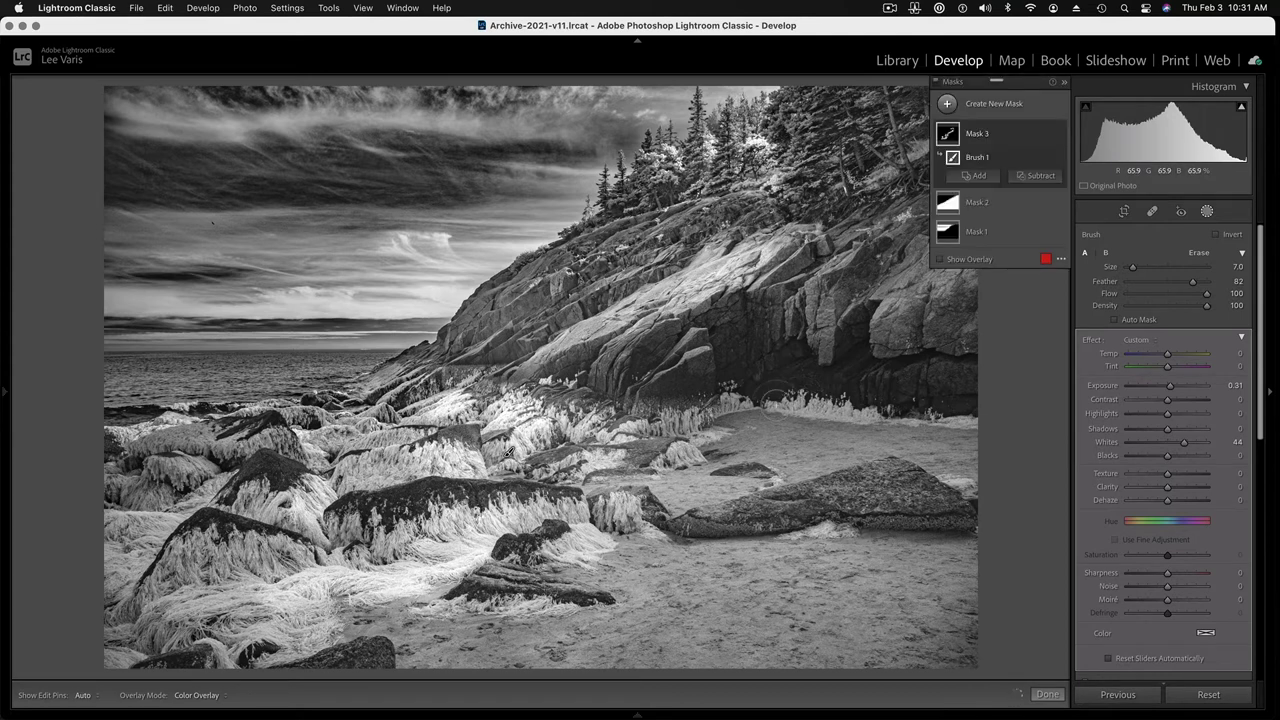
key("h")
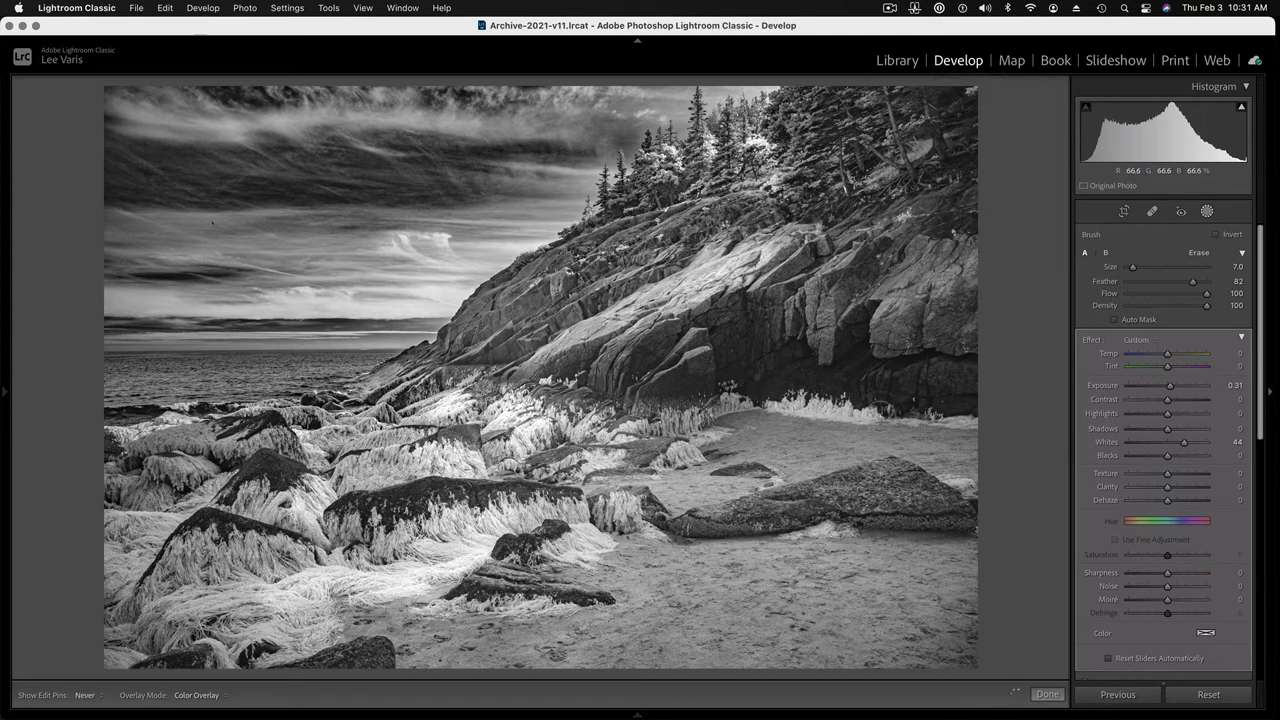
key("h")
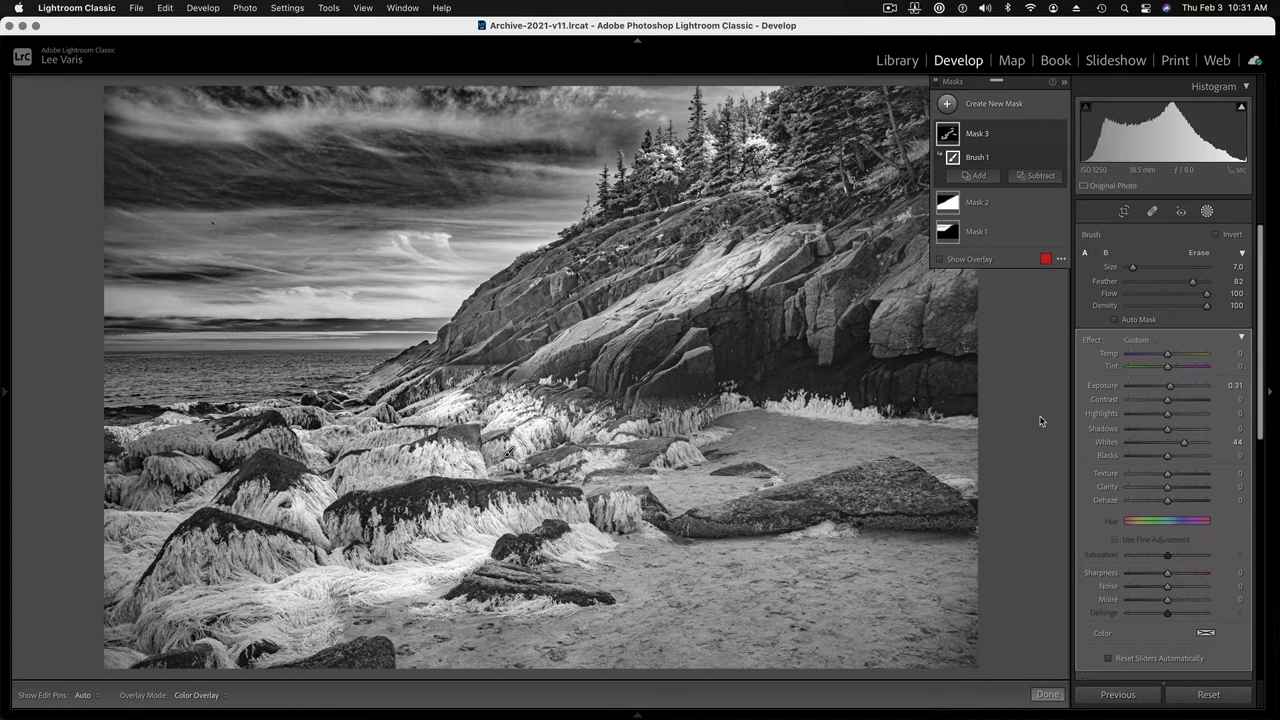
Finish mask editing and set the Effects panel's Post-Crop Vignetting Amount to -18.
left_click(1207, 212)
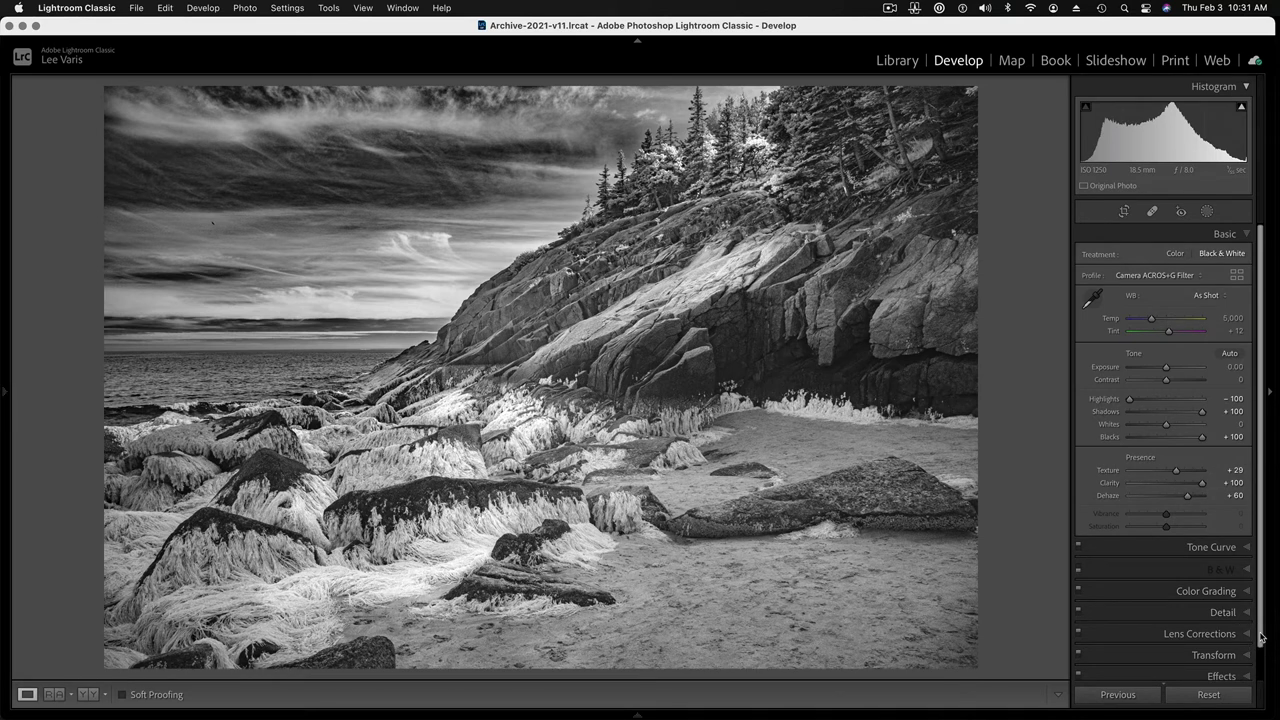
scroll(1261, 638, "down", 2)
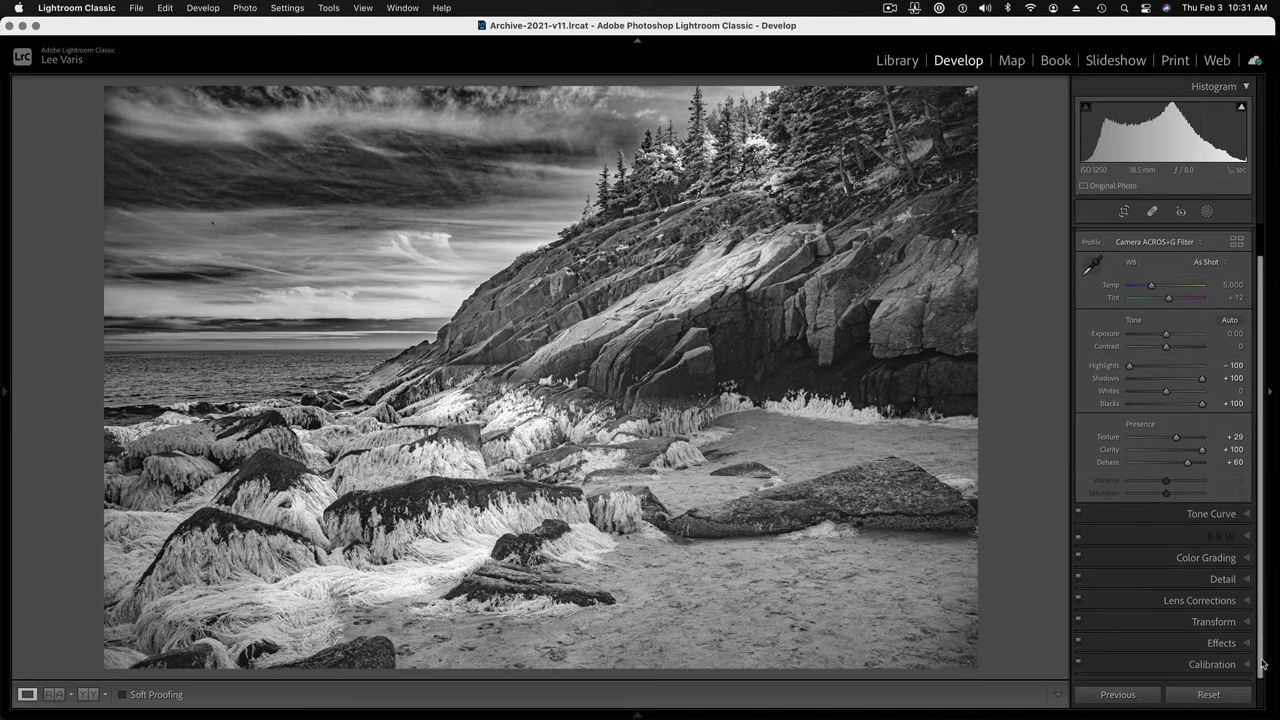
left_click(1248, 648)
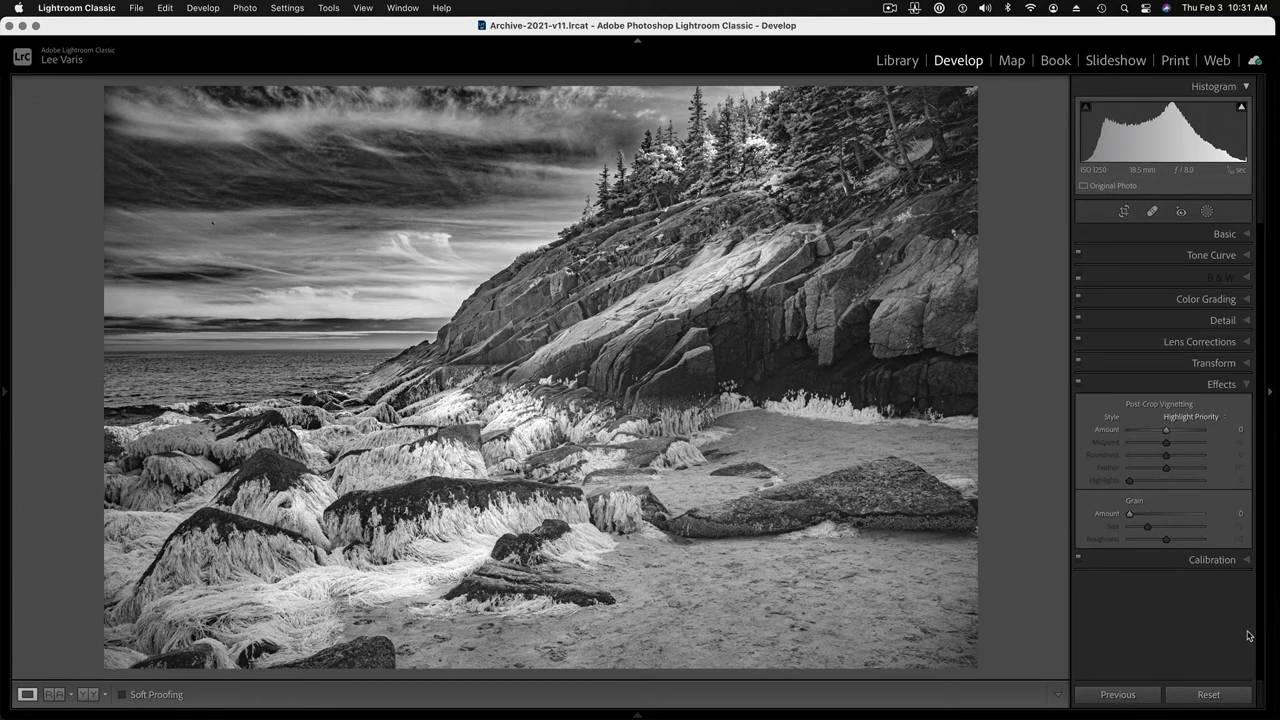
left_click_drag(1142, 414, 1134, 416)
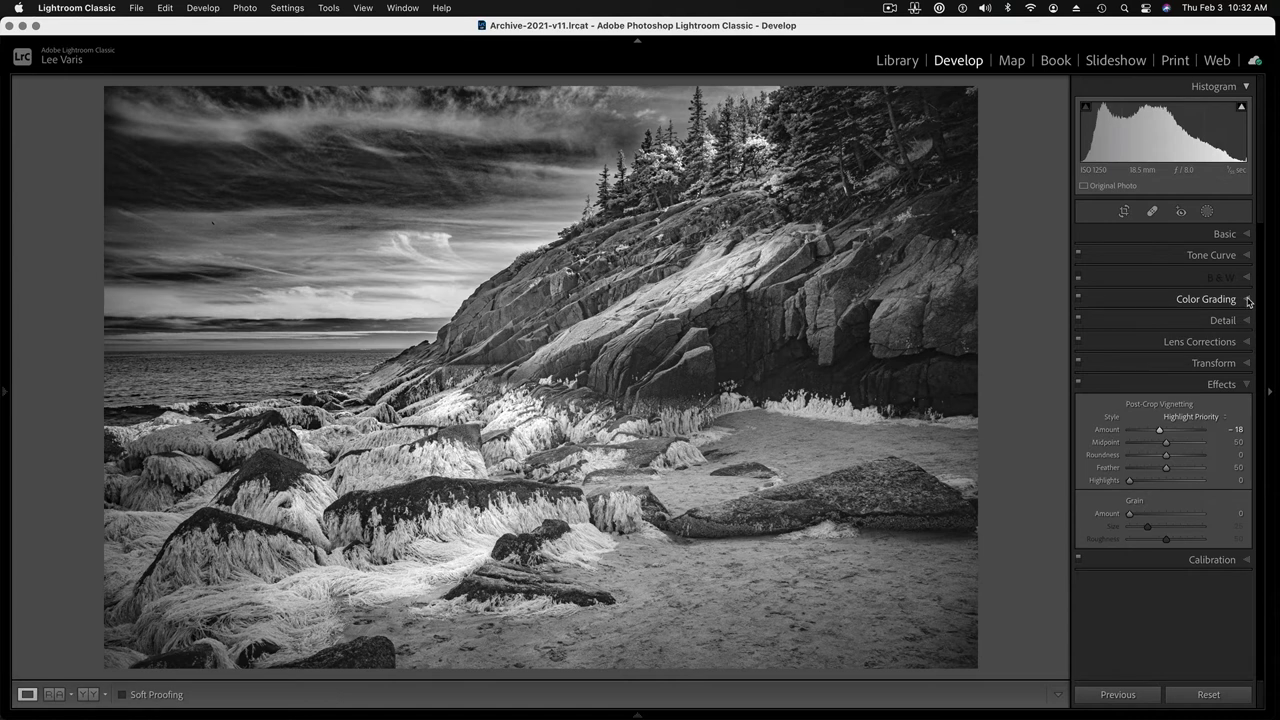
Raise Color Grading Blending to 100 and start tinting the shadows toward purple.
left_click(1247, 300)
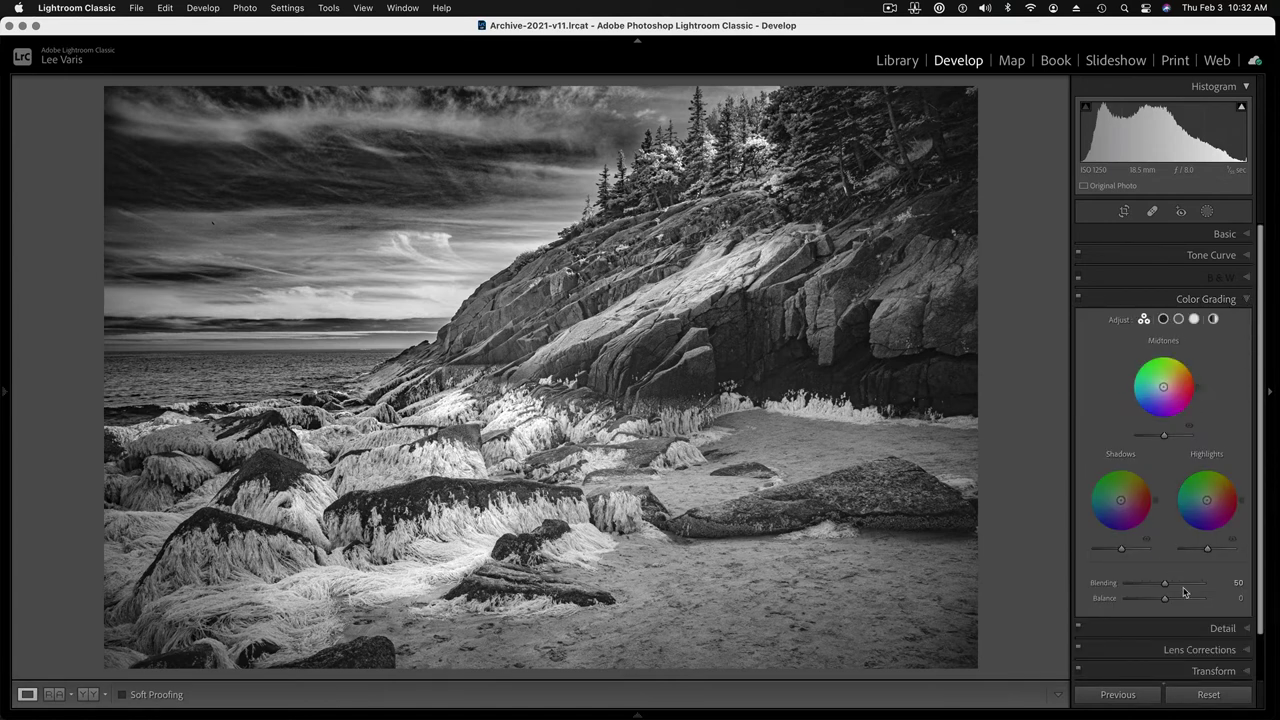
left_click_drag(1165, 585, 1218, 588)
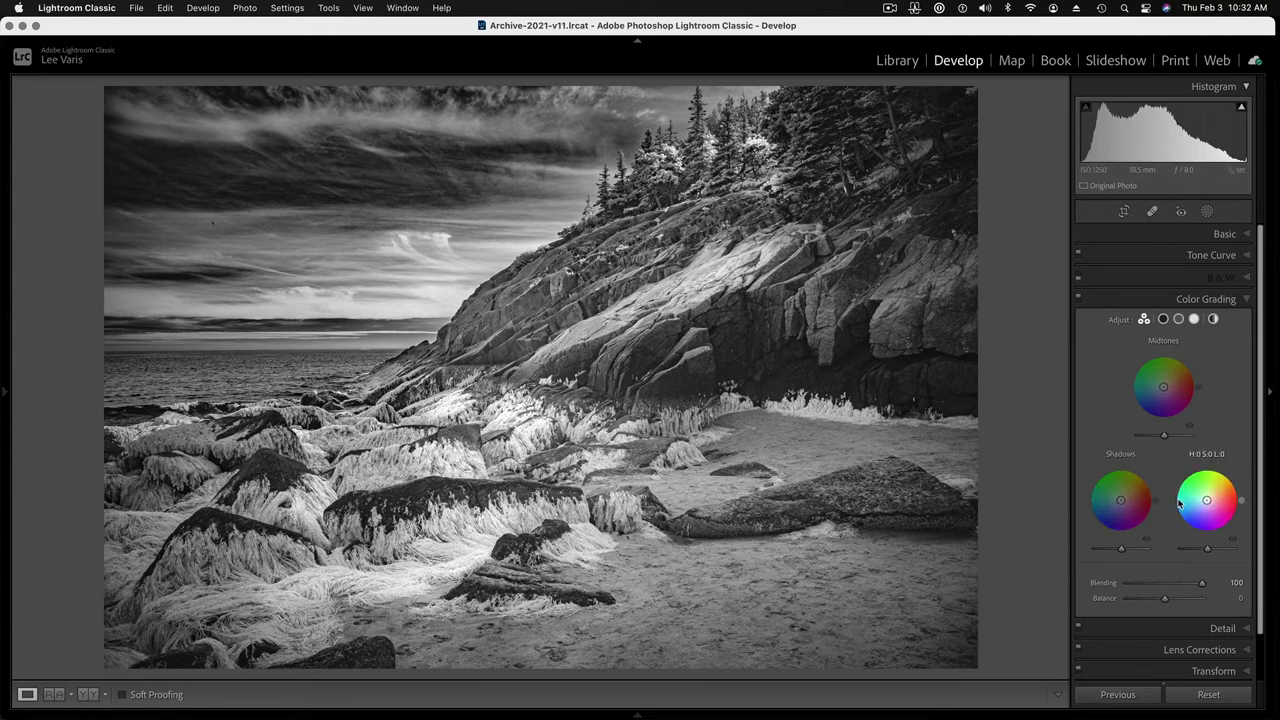
left_click(1122, 505)
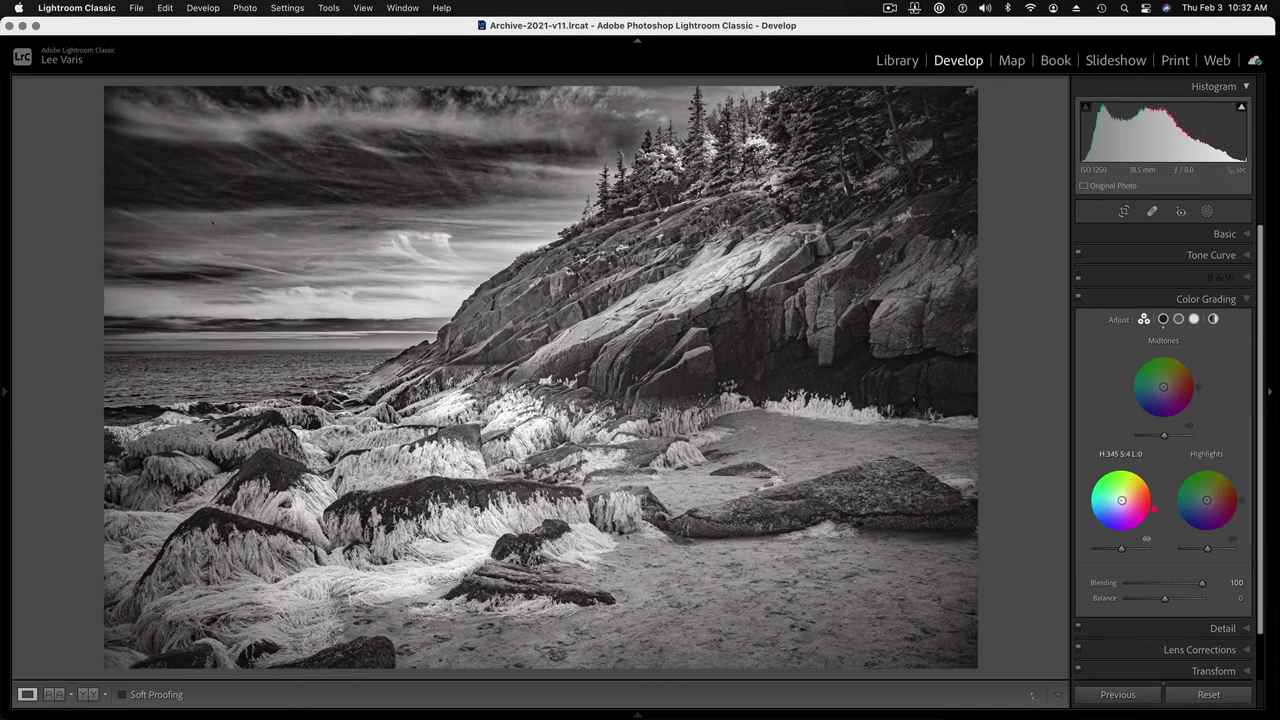
left_click_drag(1153, 512, 1146, 522)
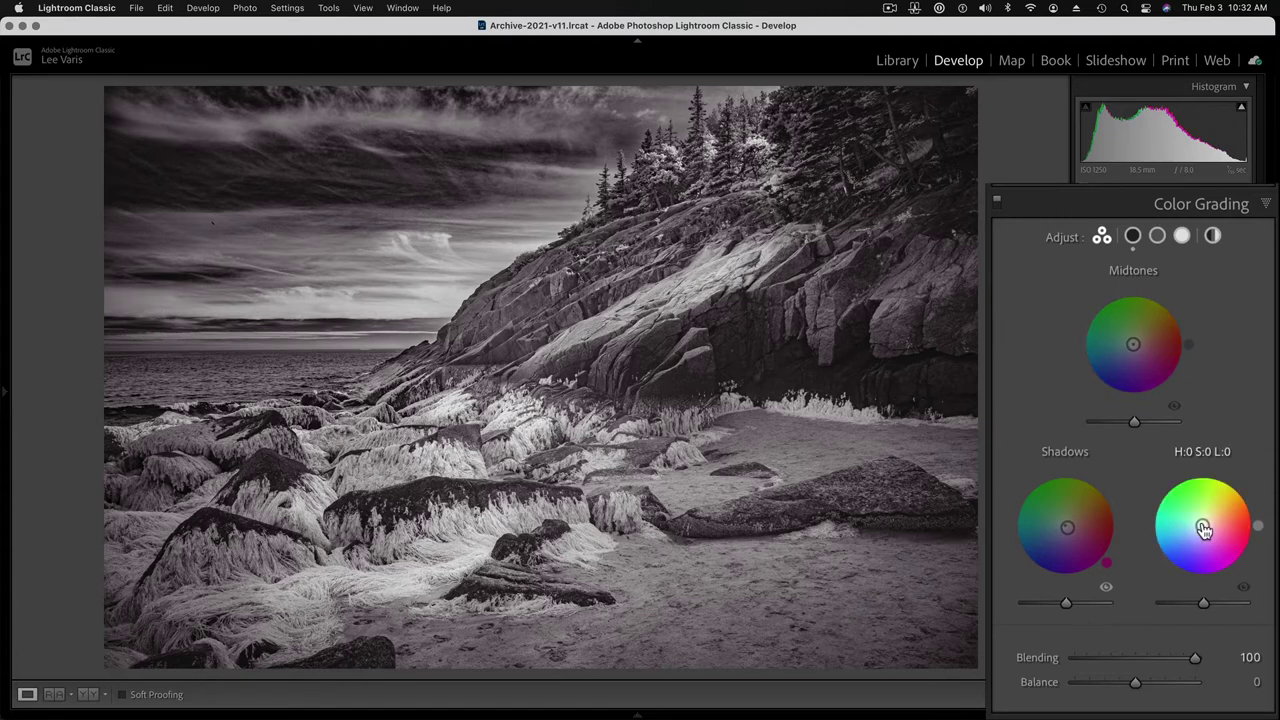
Fine-tune shadows to hue 334, set highlights to blue hue 207, and lower Blending to 72.
left_click_drag(1203, 530, 1195, 529)
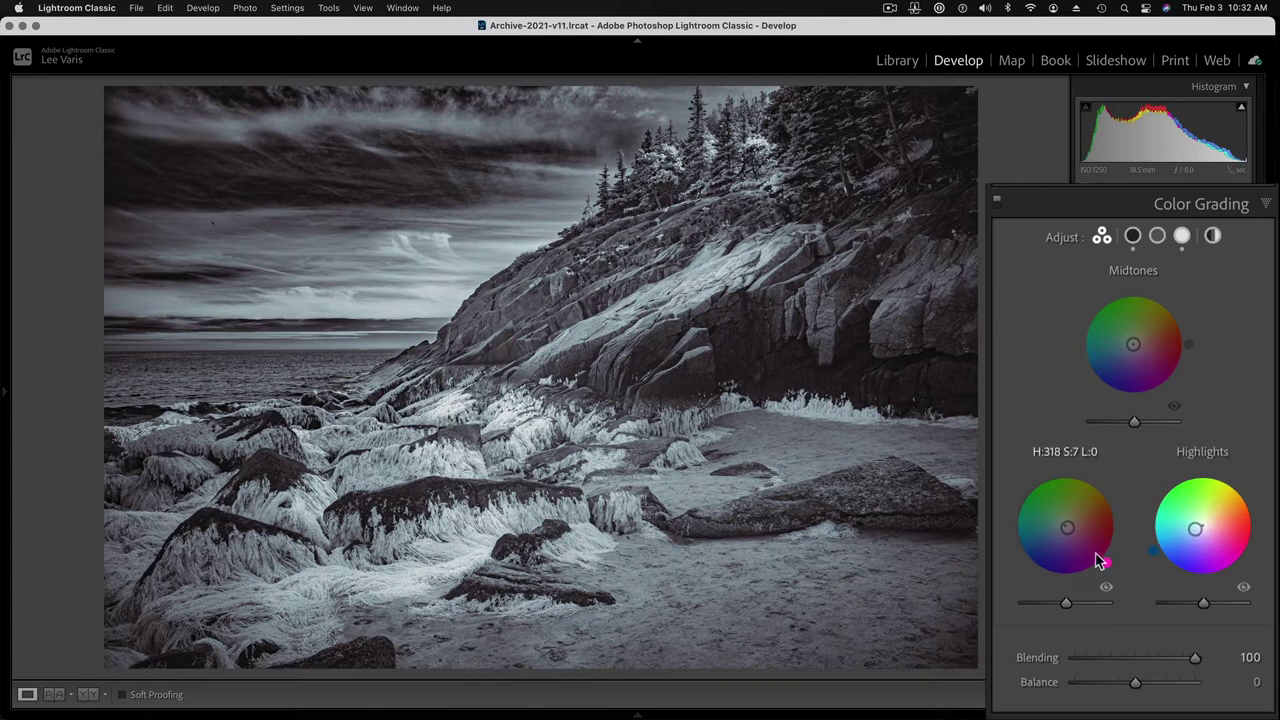
left_click_drag(1106, 562, 1111, 554)
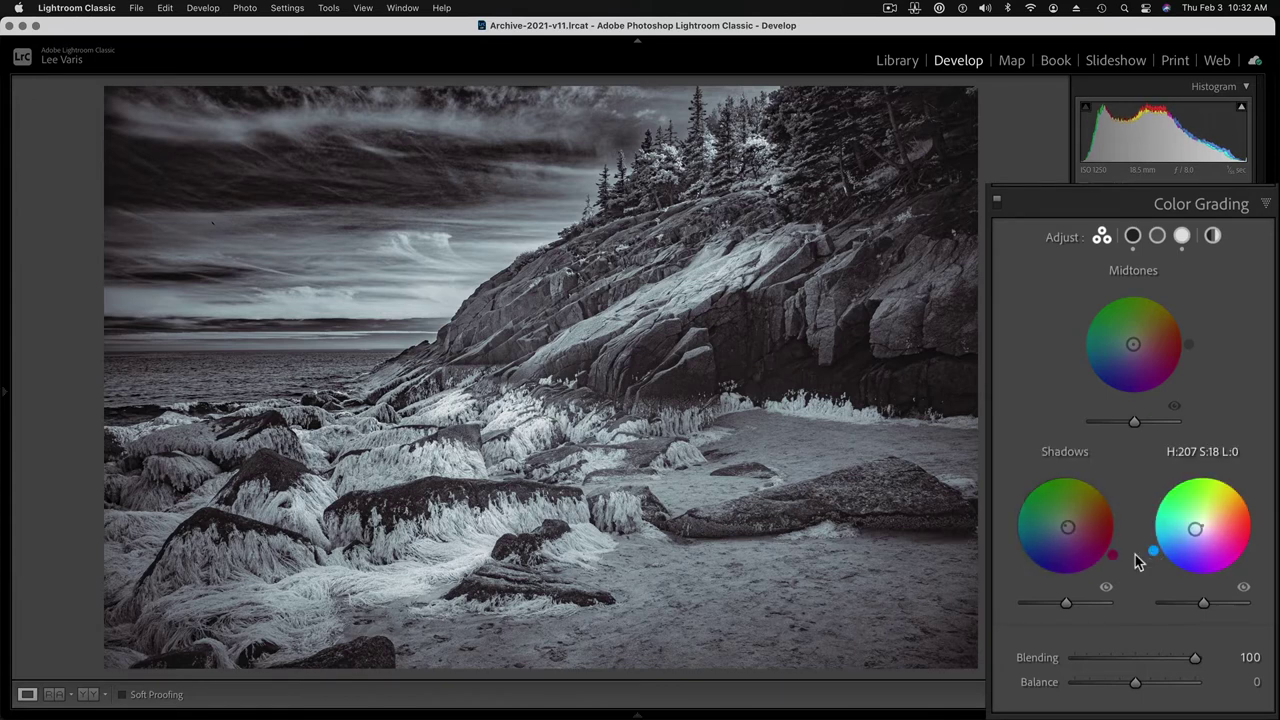
left_click_drag(1111, 554, 1115, 549)
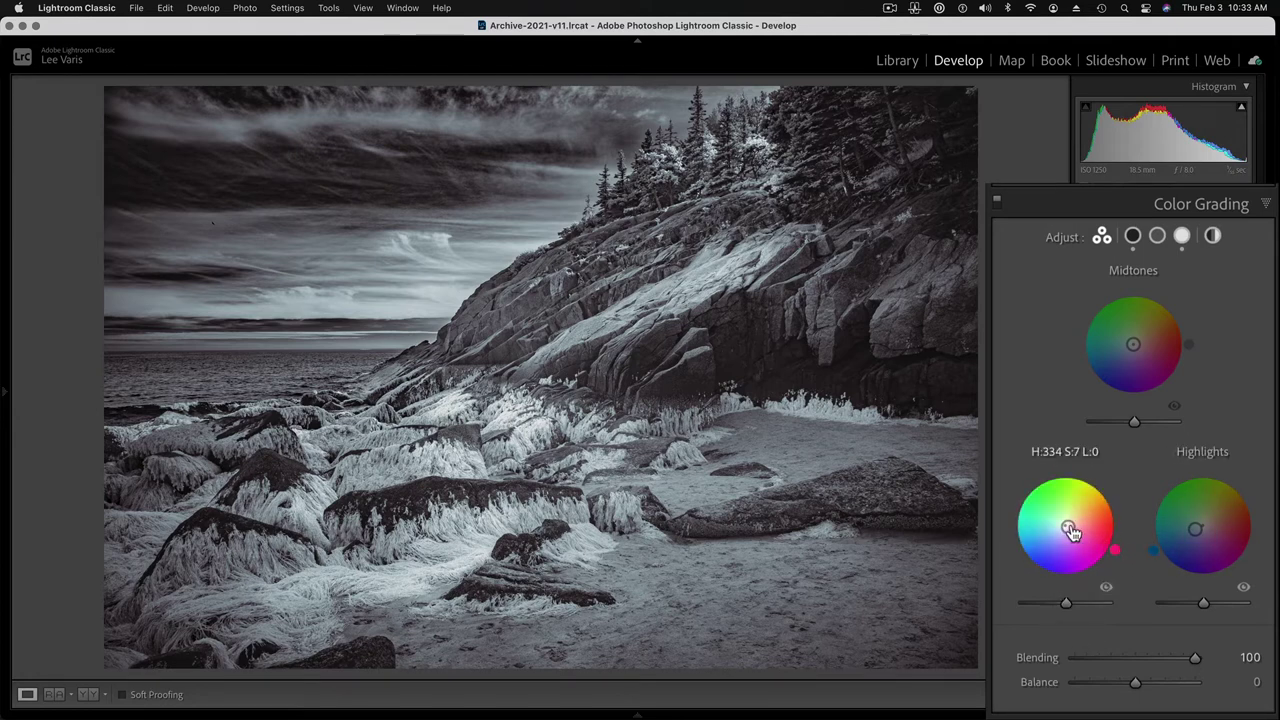
left_click_drag(1071, 533, 1076, 535)
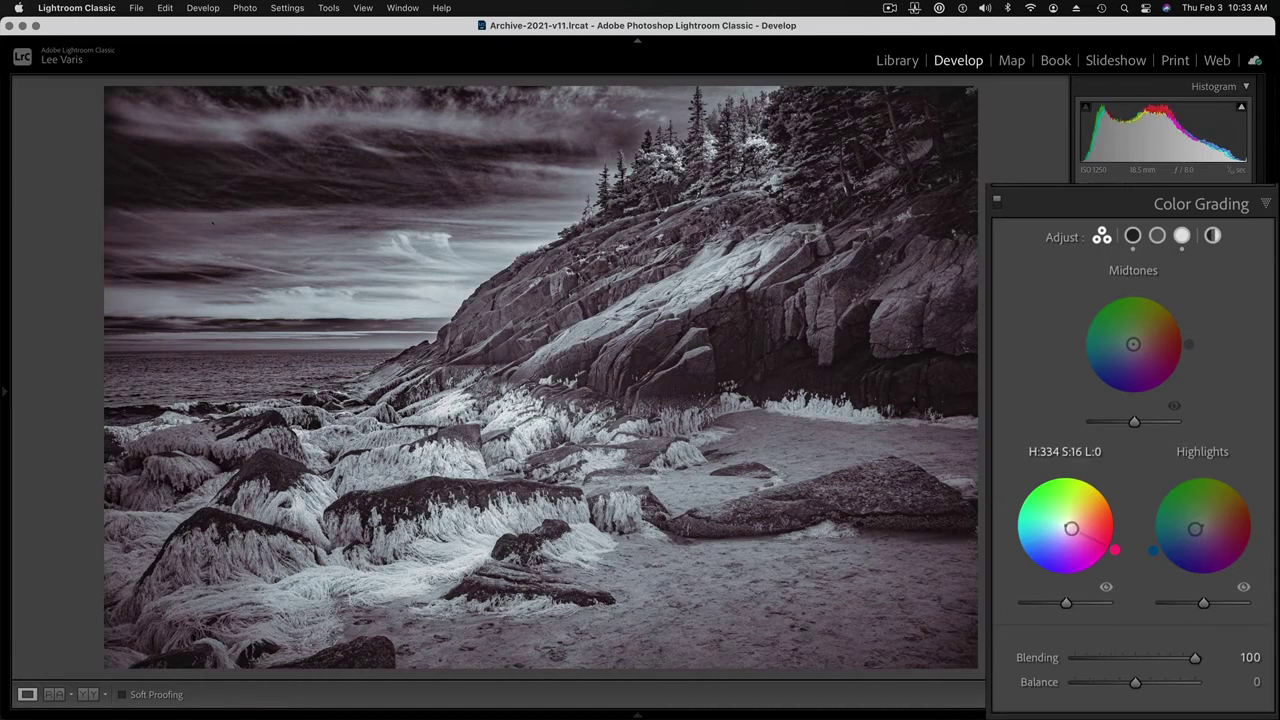
left_click_drag(1071, 529, 1070, 528)
left_click_drag(1196, 528, 1191, 531)
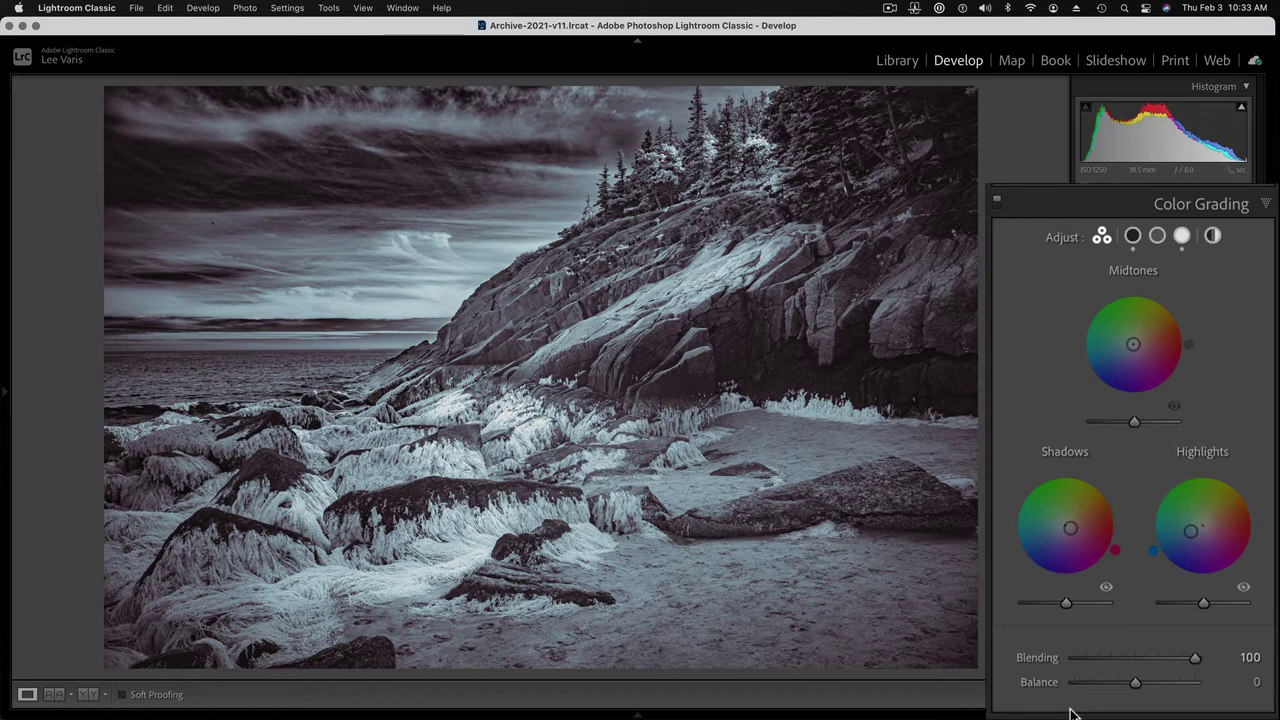
left_click_drag(1201, 658, 1167, 661)
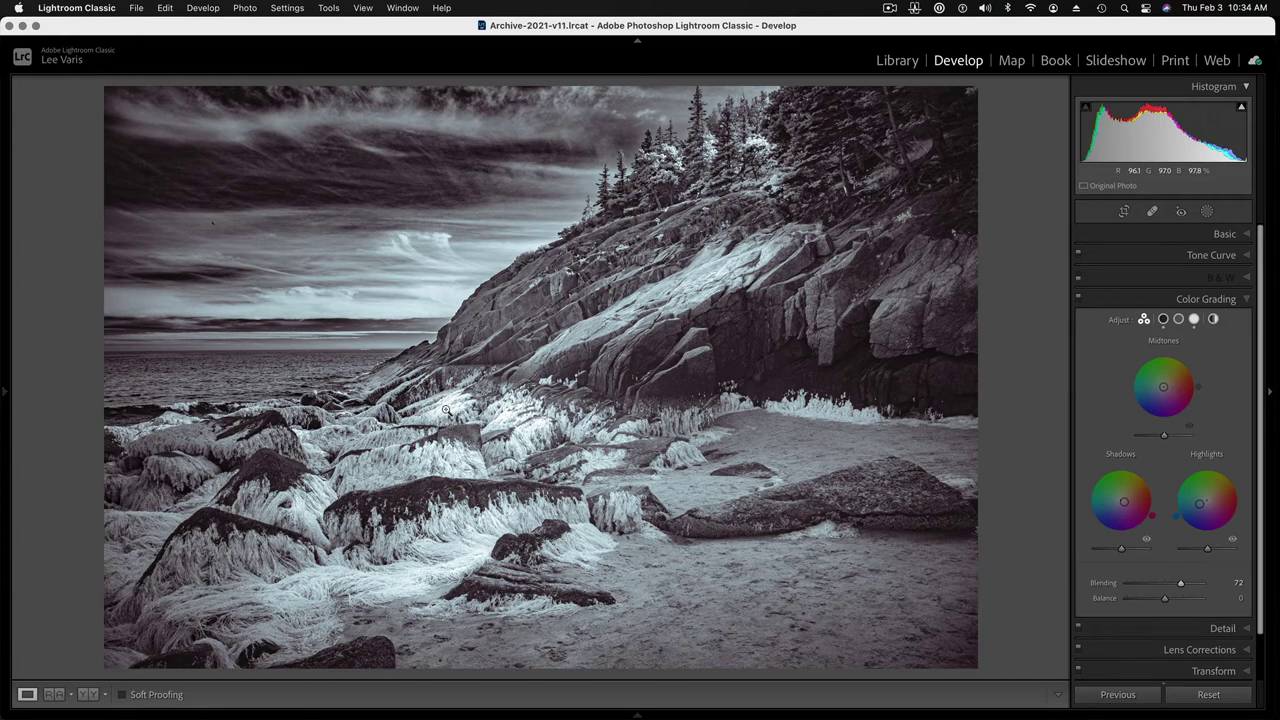
left_click(448, 410)
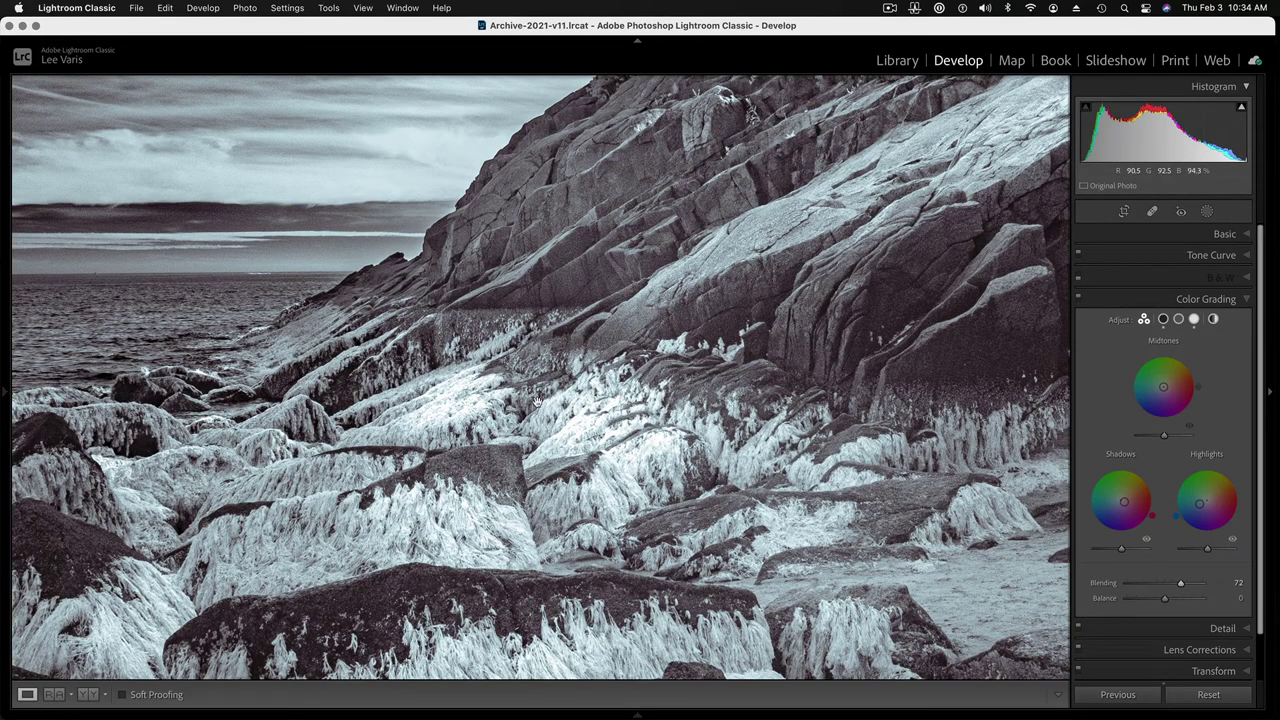
left_click(596, 379)
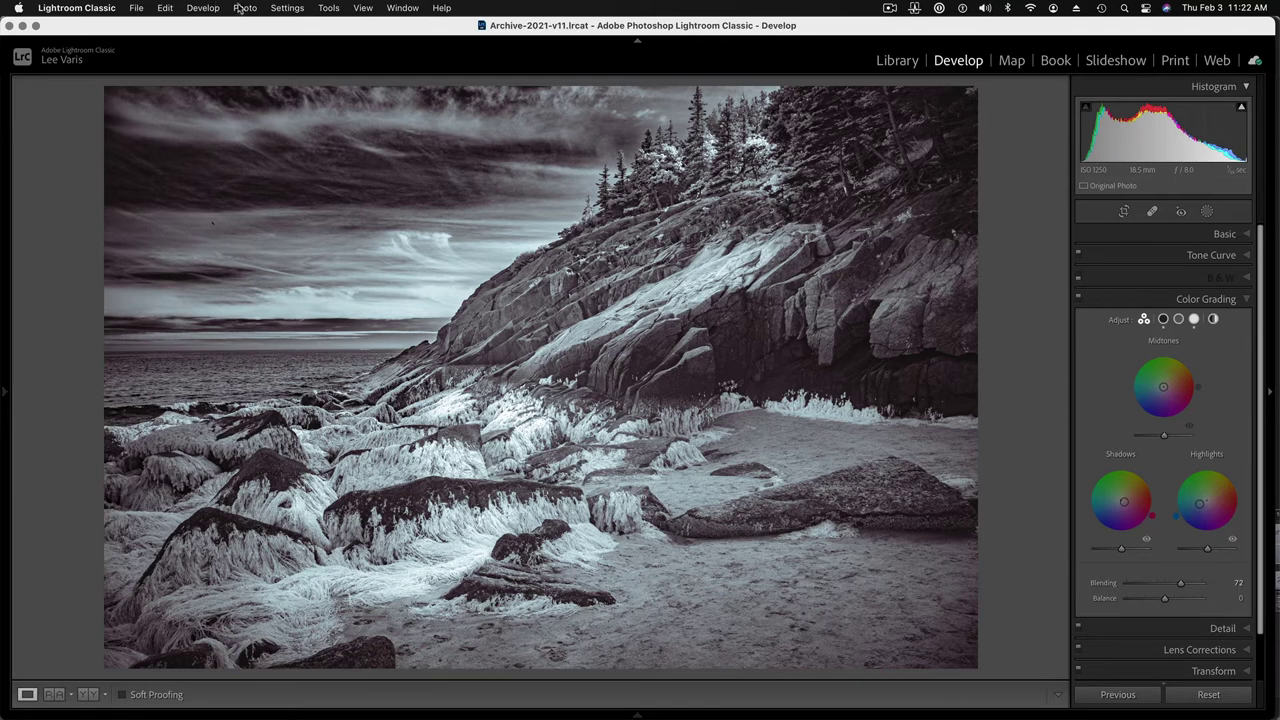
Use Photo > Edit In > Open as Smart Object in Photoshop for the cliff photo.
left_click(243, 8)
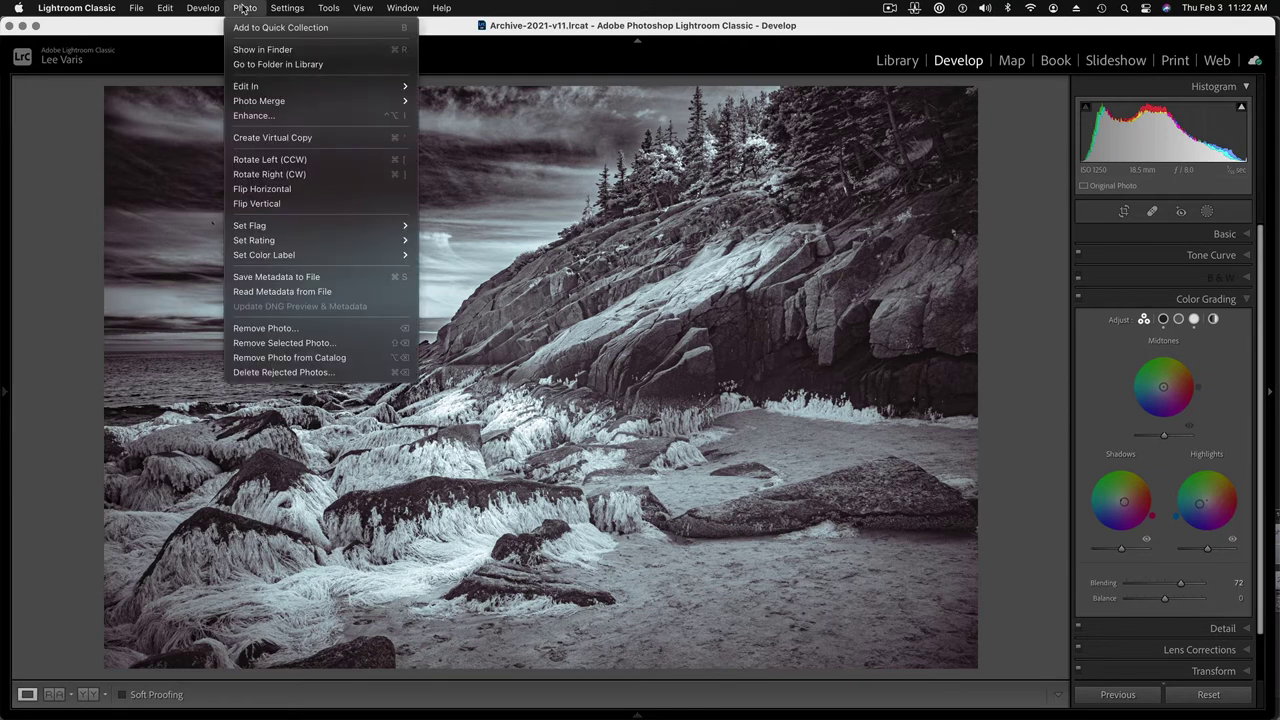
mouse_move(244, 86)
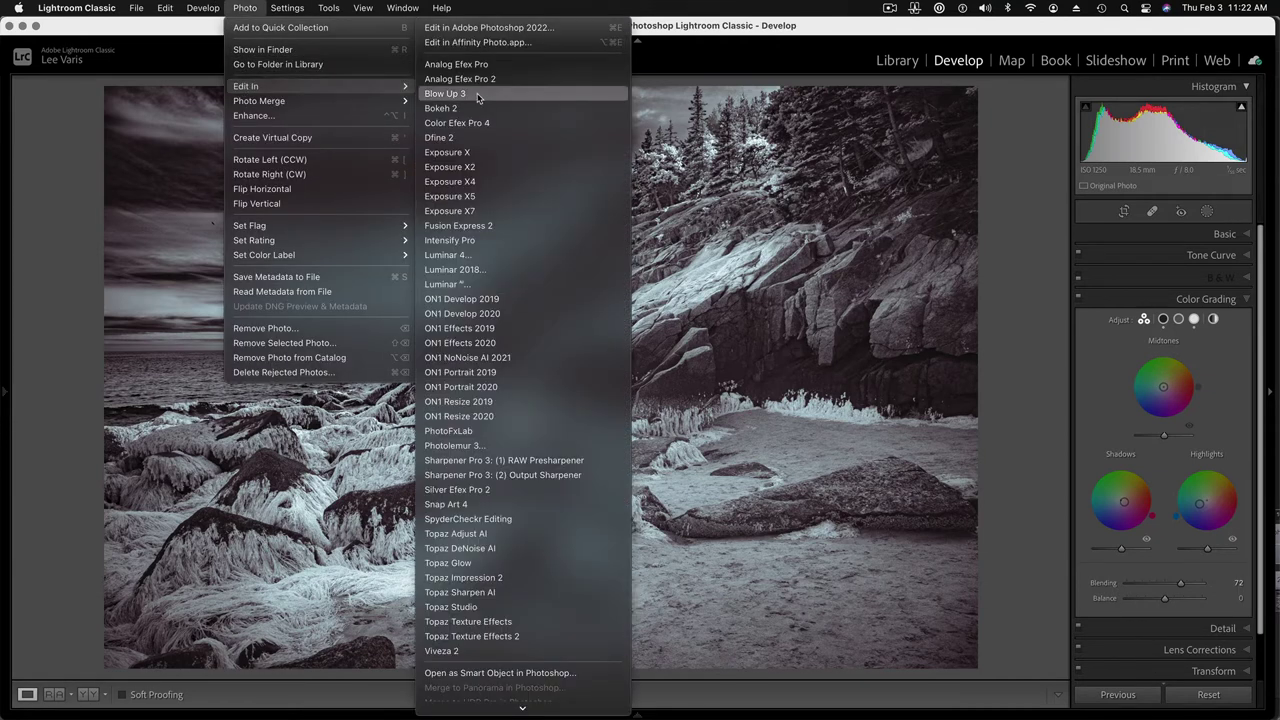
left_click(596, 673)
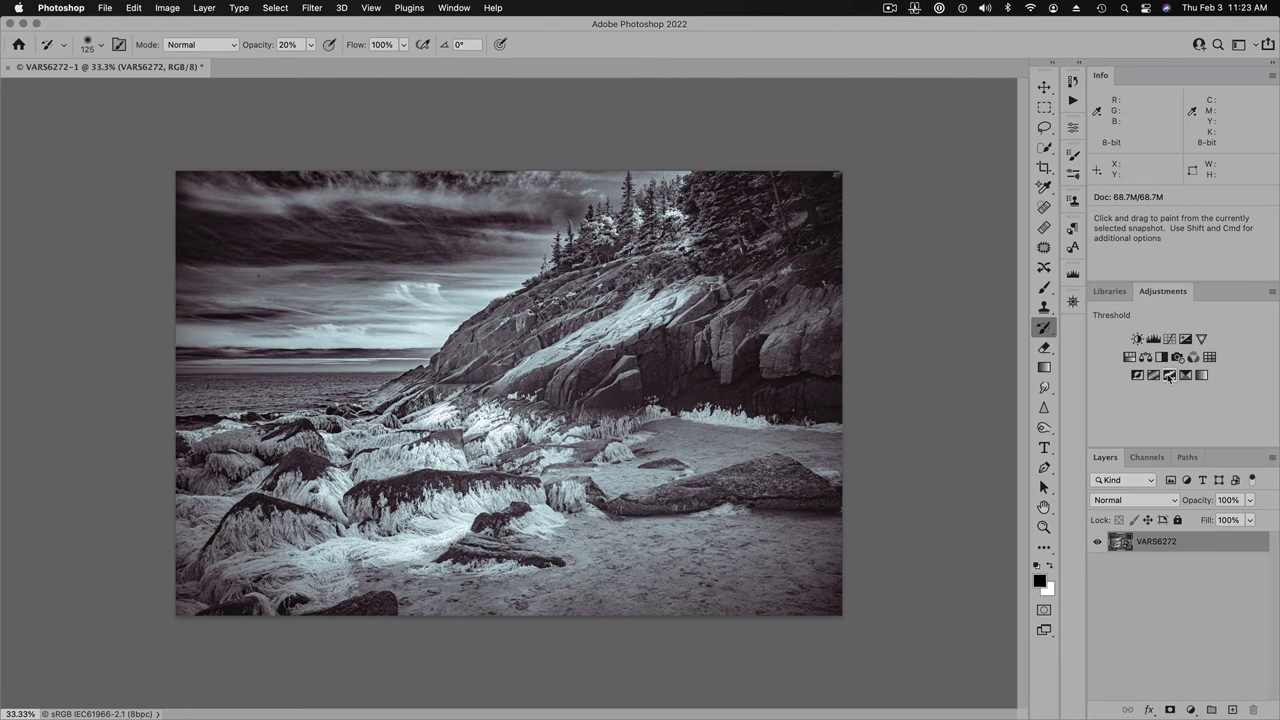
Add a Threshold layer dragged far left, then zoom to 50% on the upper-right cliff.
left_click(1169, 375)
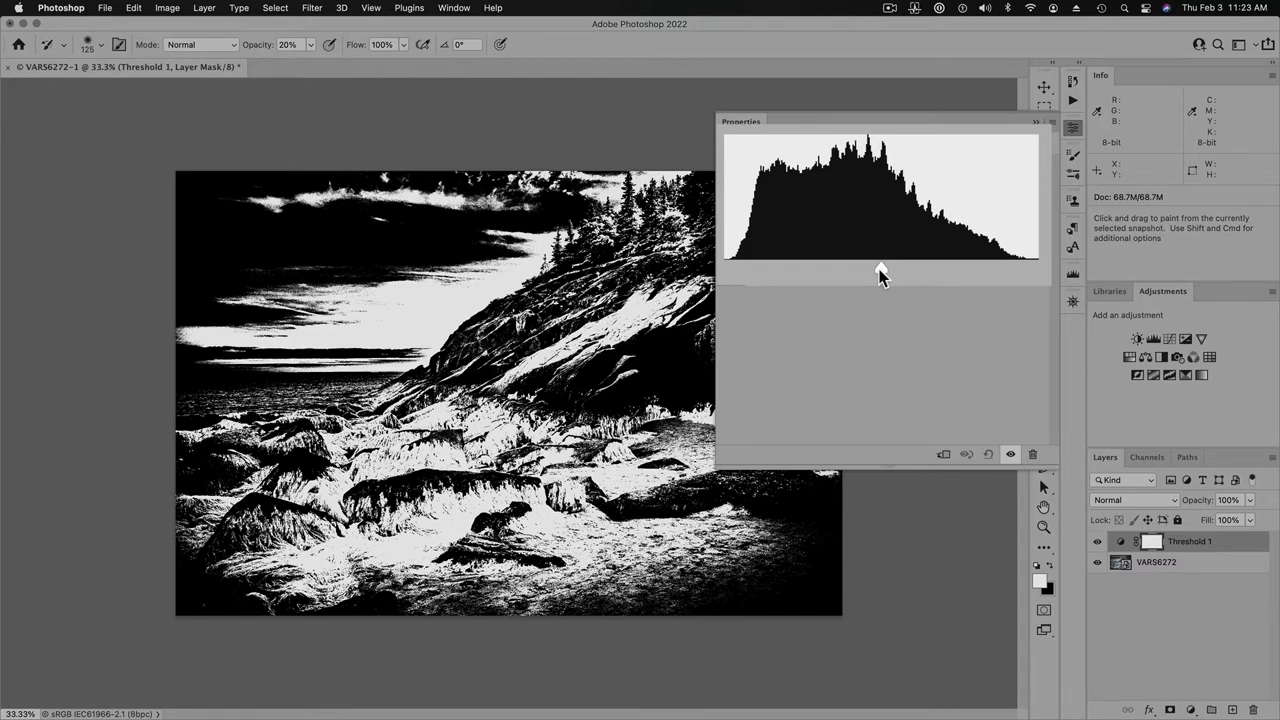
left_click_drag(880, 268, 751, 272)
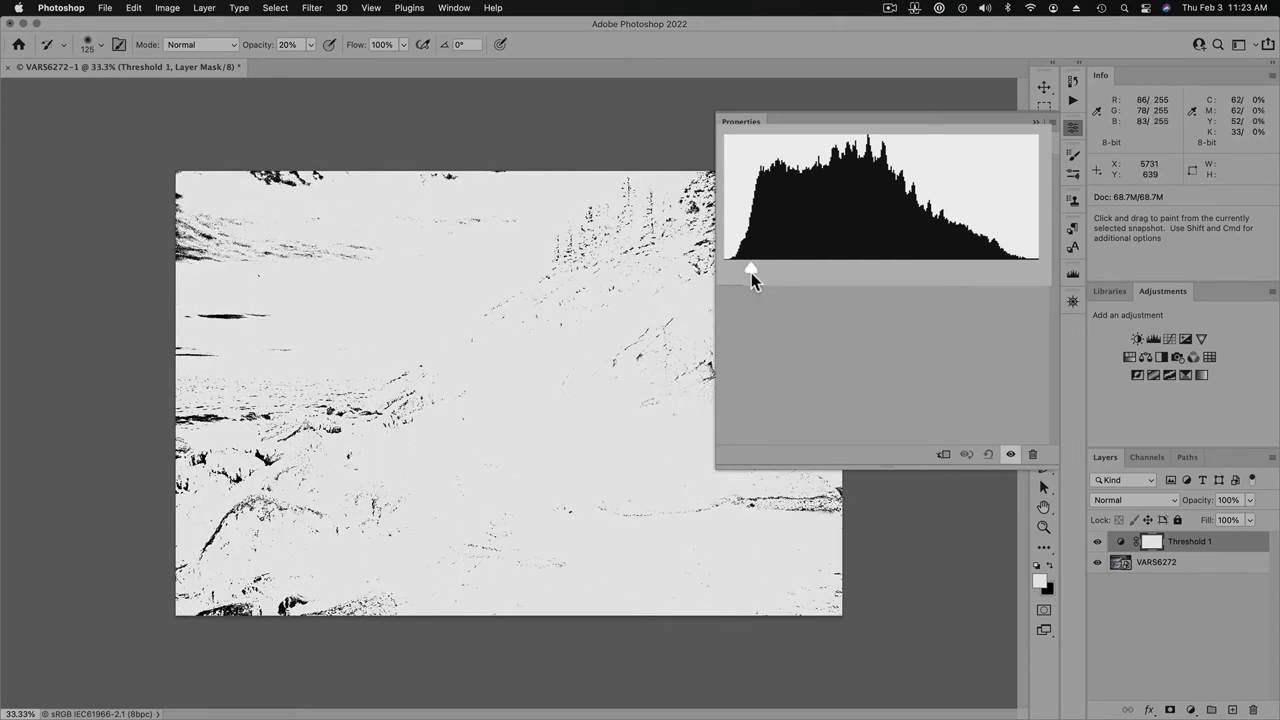
left_click(751, 272)
key("super+equal")
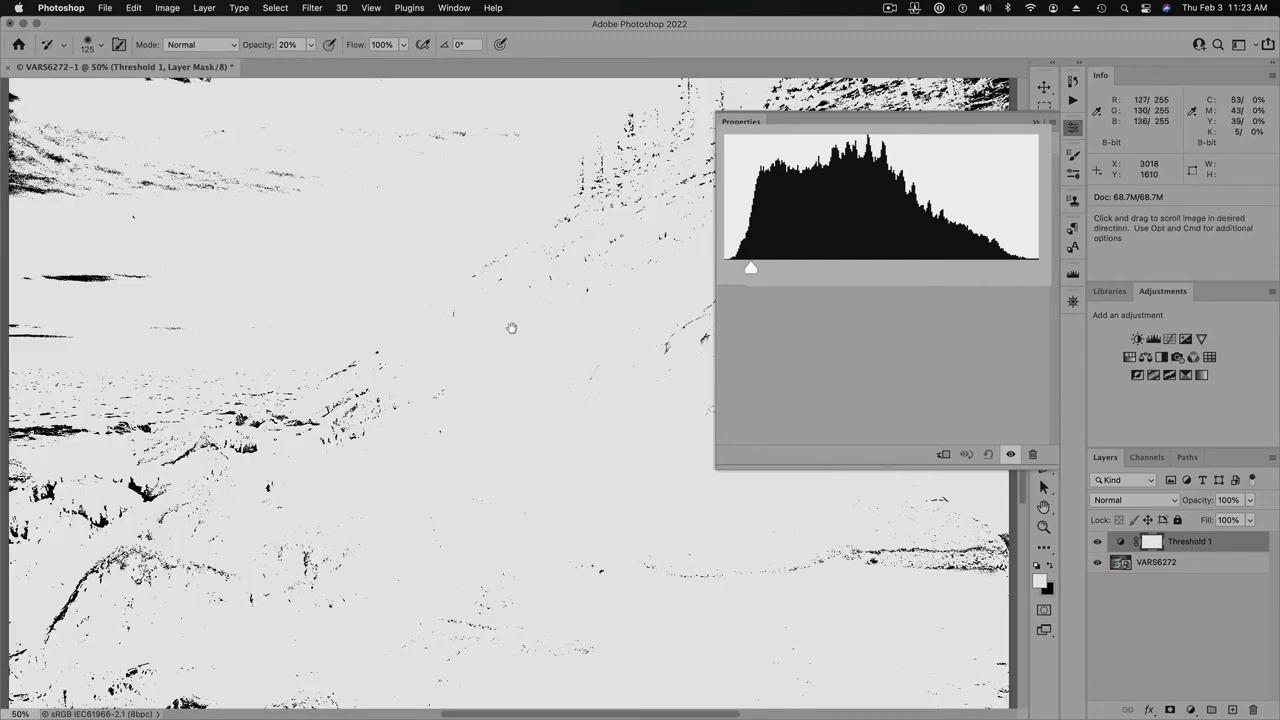
left_click_drag(509, 326, 211, 340)
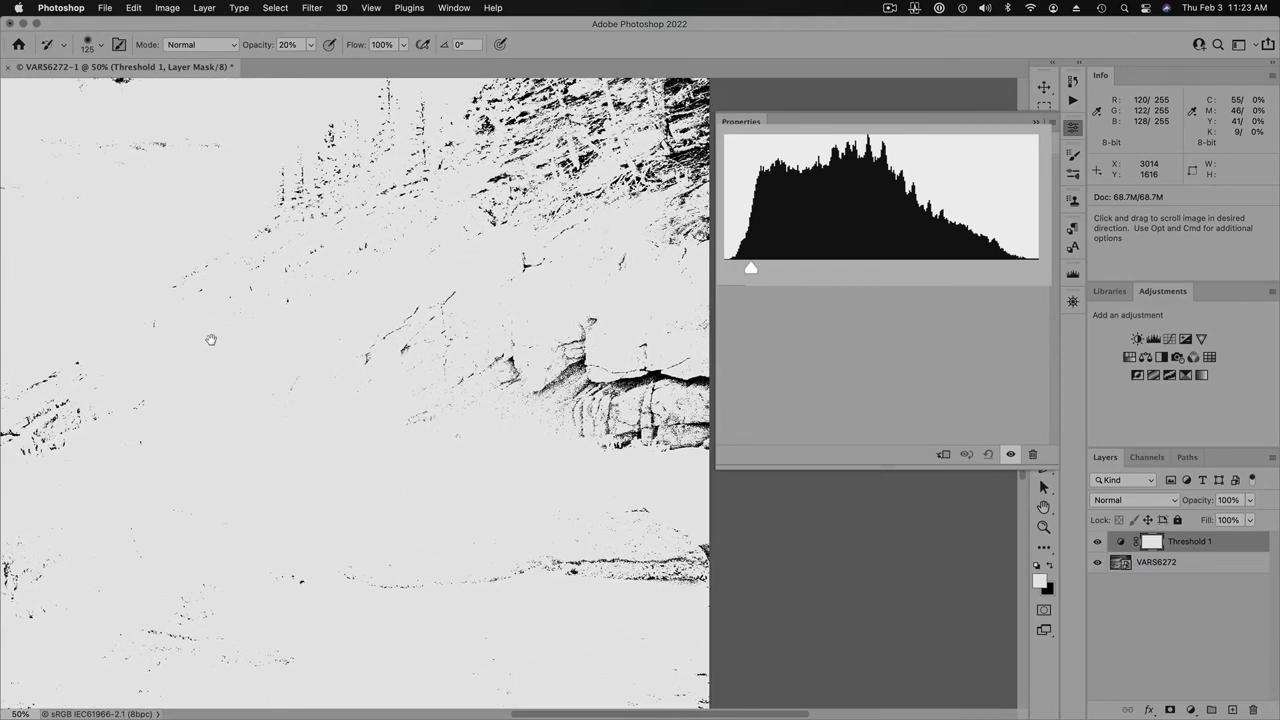
Place colour sampler #1 on the darkest rock crevice, reading about R13 G8 B10.
left_click(1072, 128)
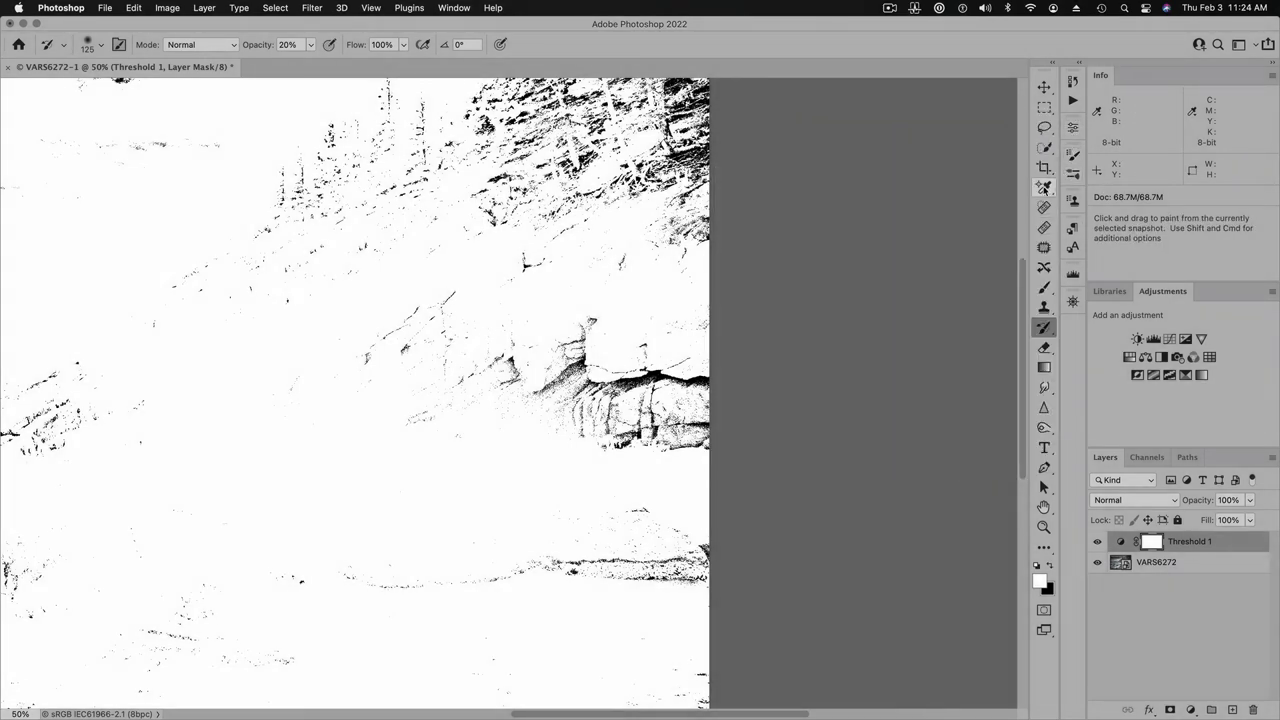
left_click(1045, 188)
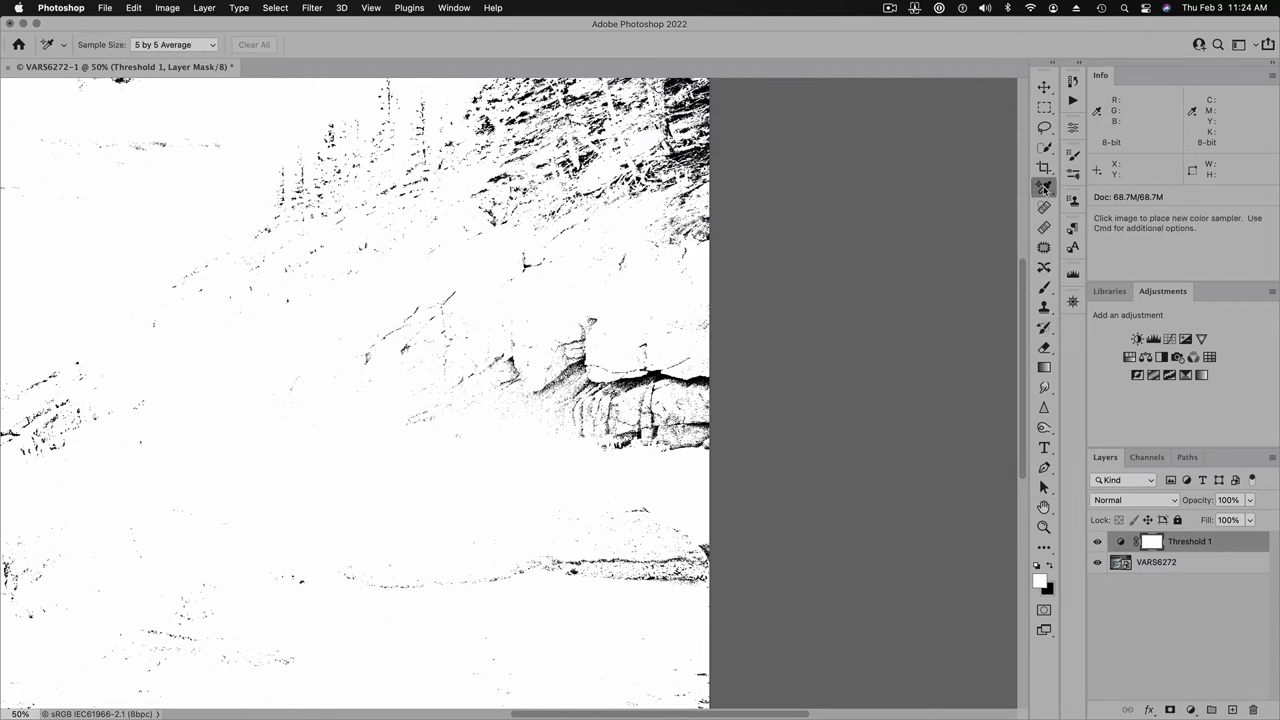
left_click(1045, 188)
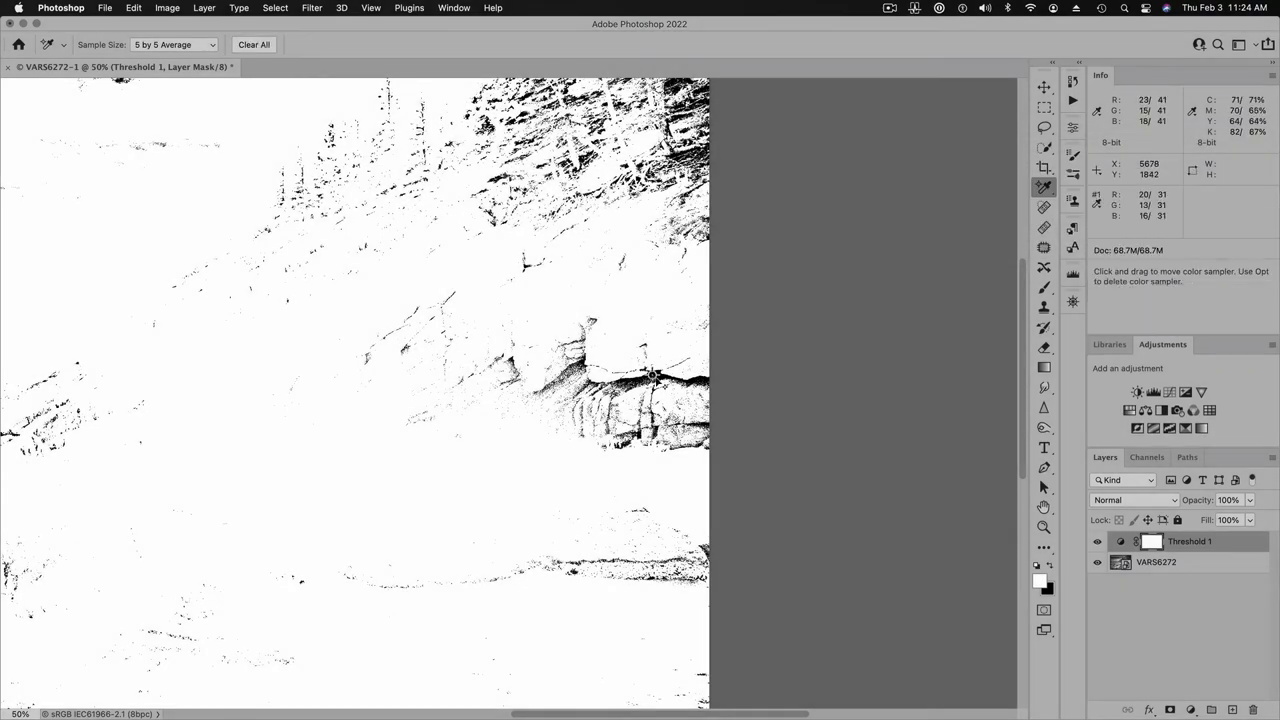
left_click(651, 375)
scroll(651, 375, "up", 10)
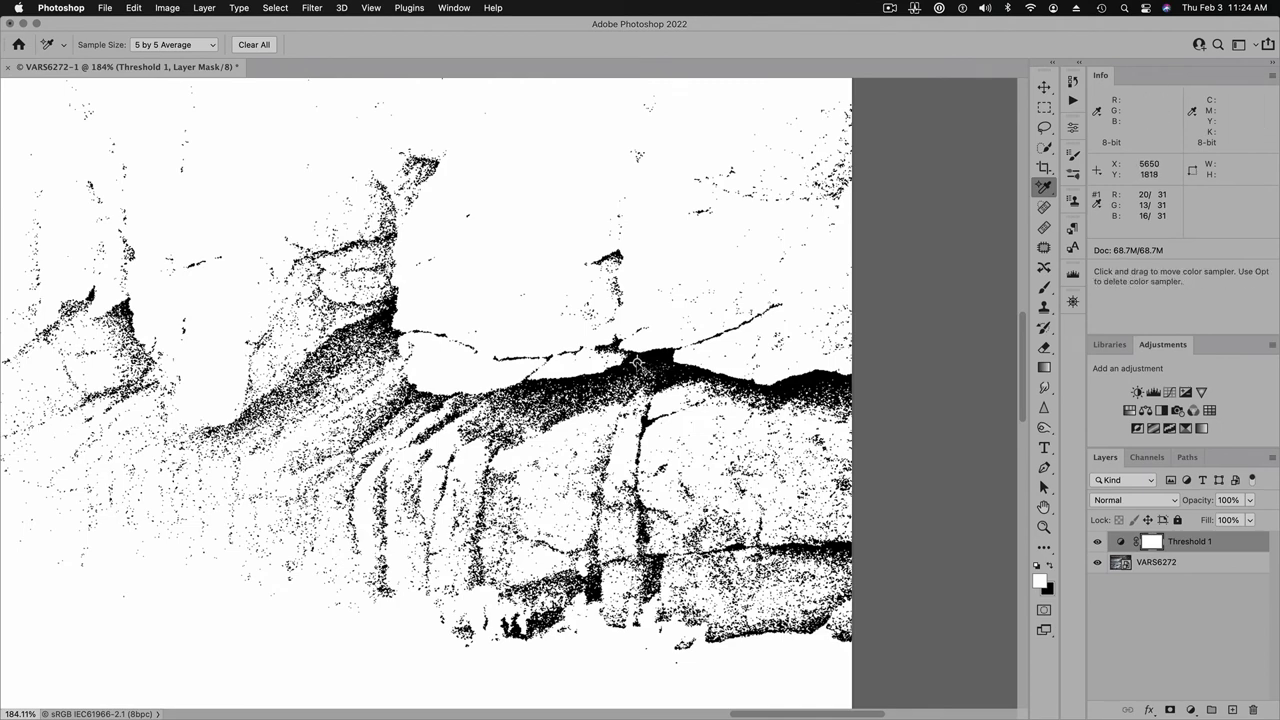
left_click_drag(636, 364, 634, 363)
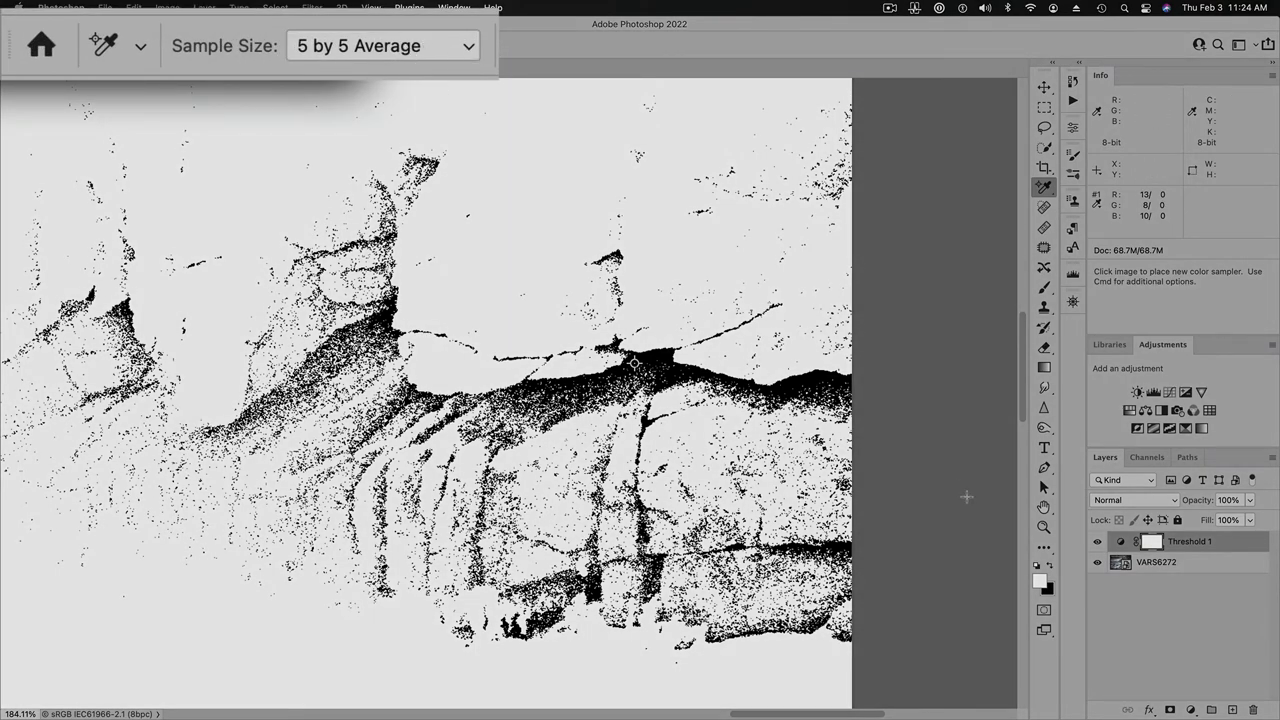
left_click(1044, 507)
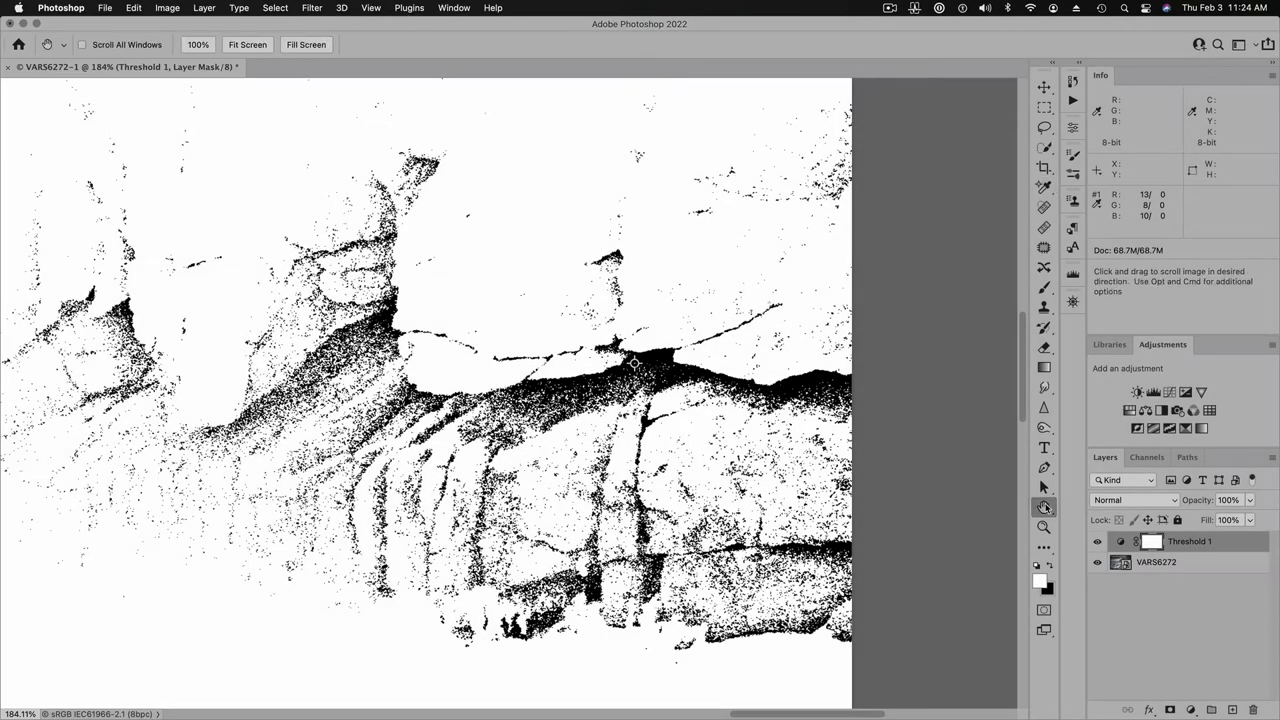
double_click(1044, 507)
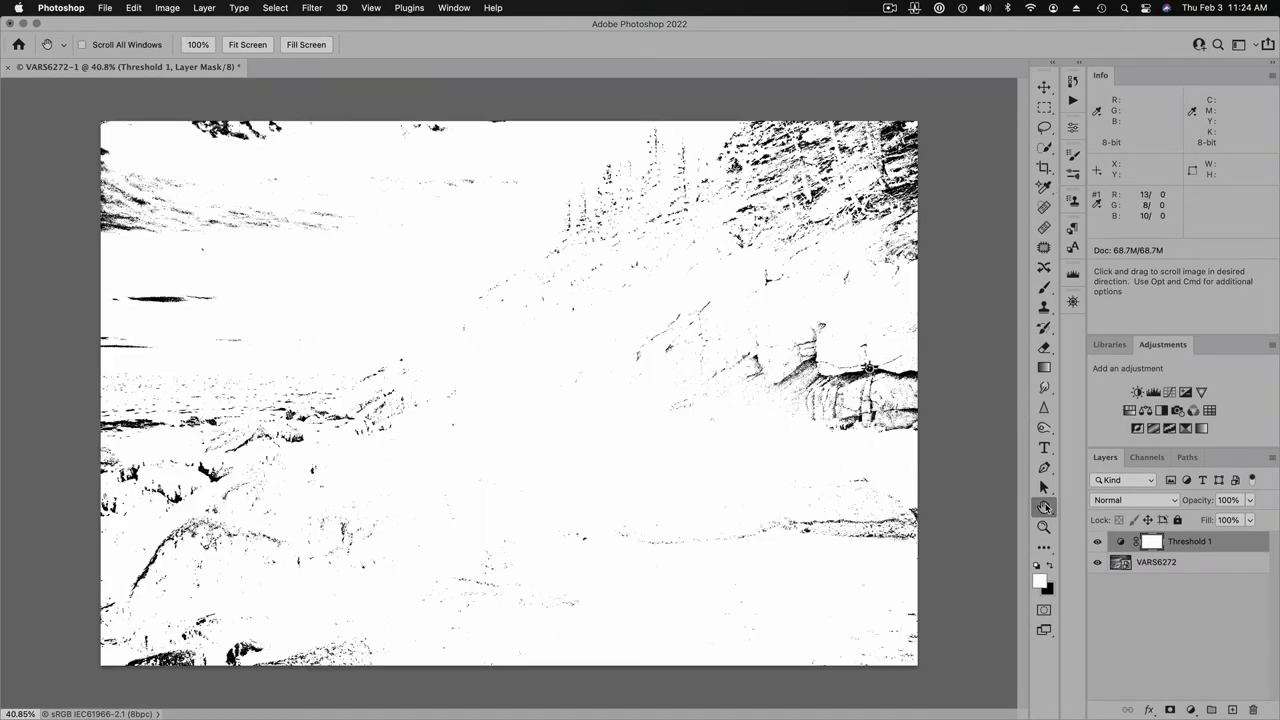
Push the Threshold near maximum and place sampler #2 on a highlight reading R255 G255 B255.
double_click(1122, 541)
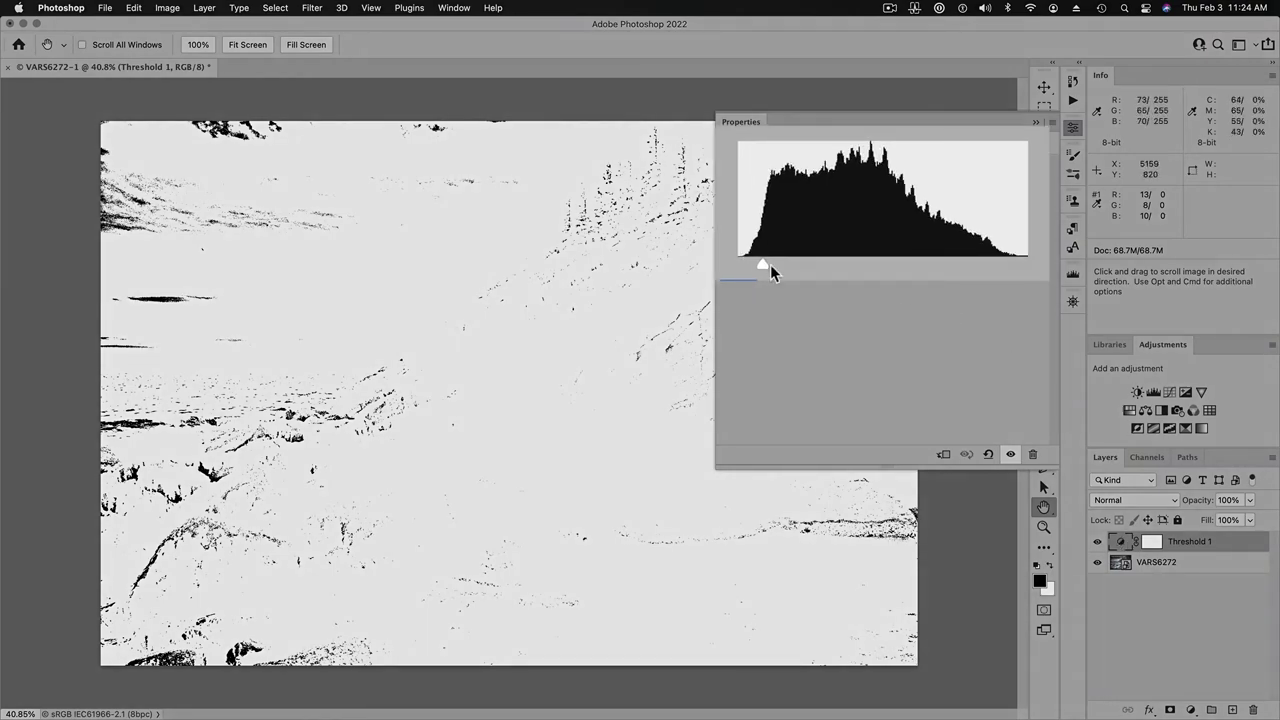
left_click_drag(765, 265, 1011, 284)
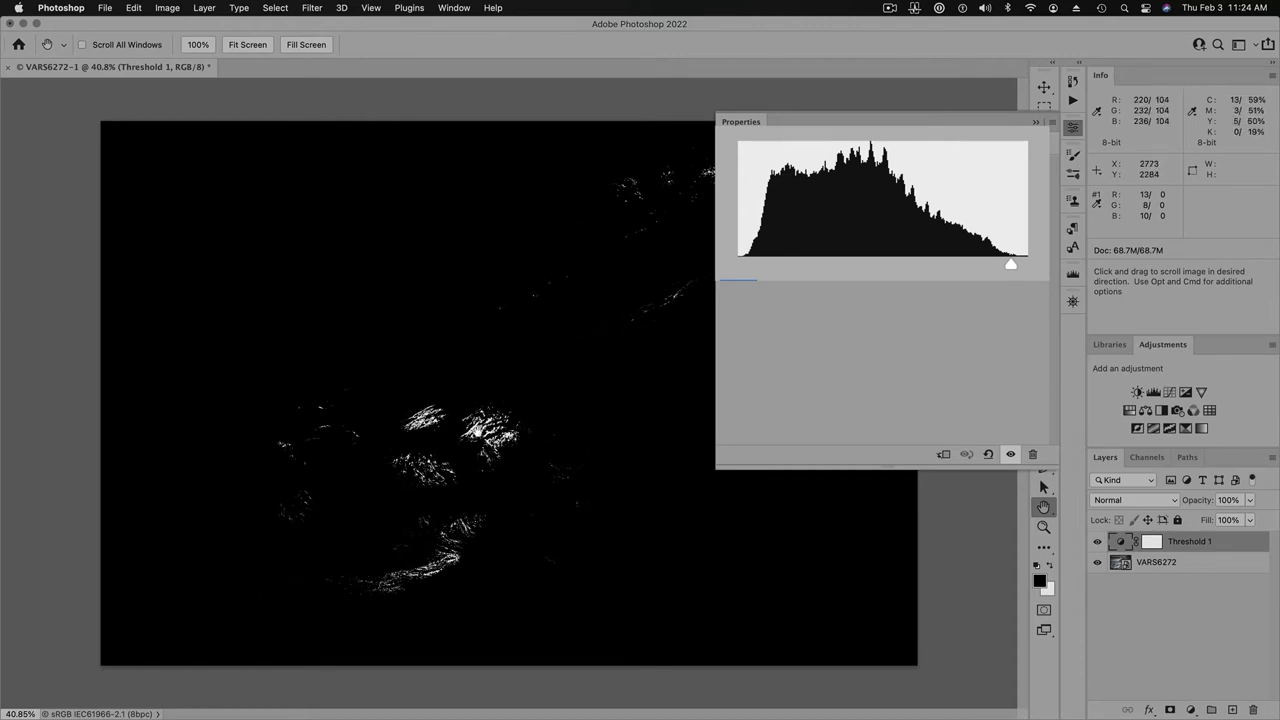
scroll(482, 432, "up", 10)
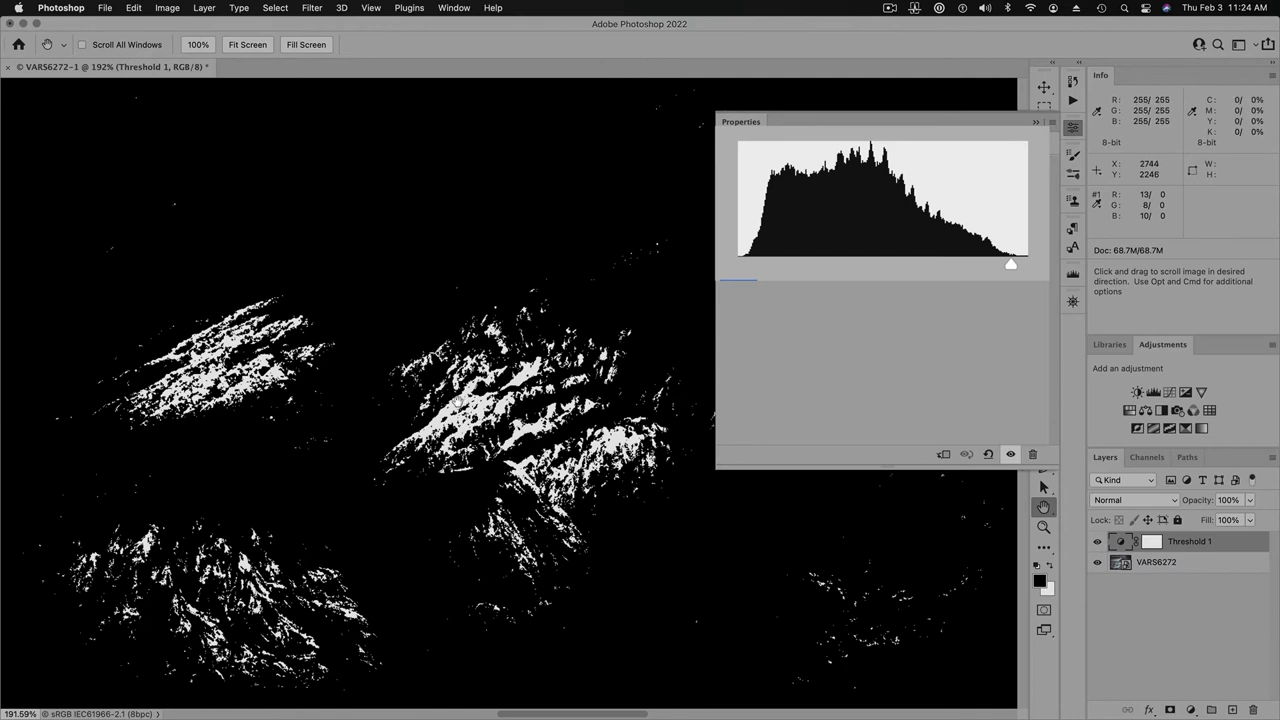
left_click(1072, 127)
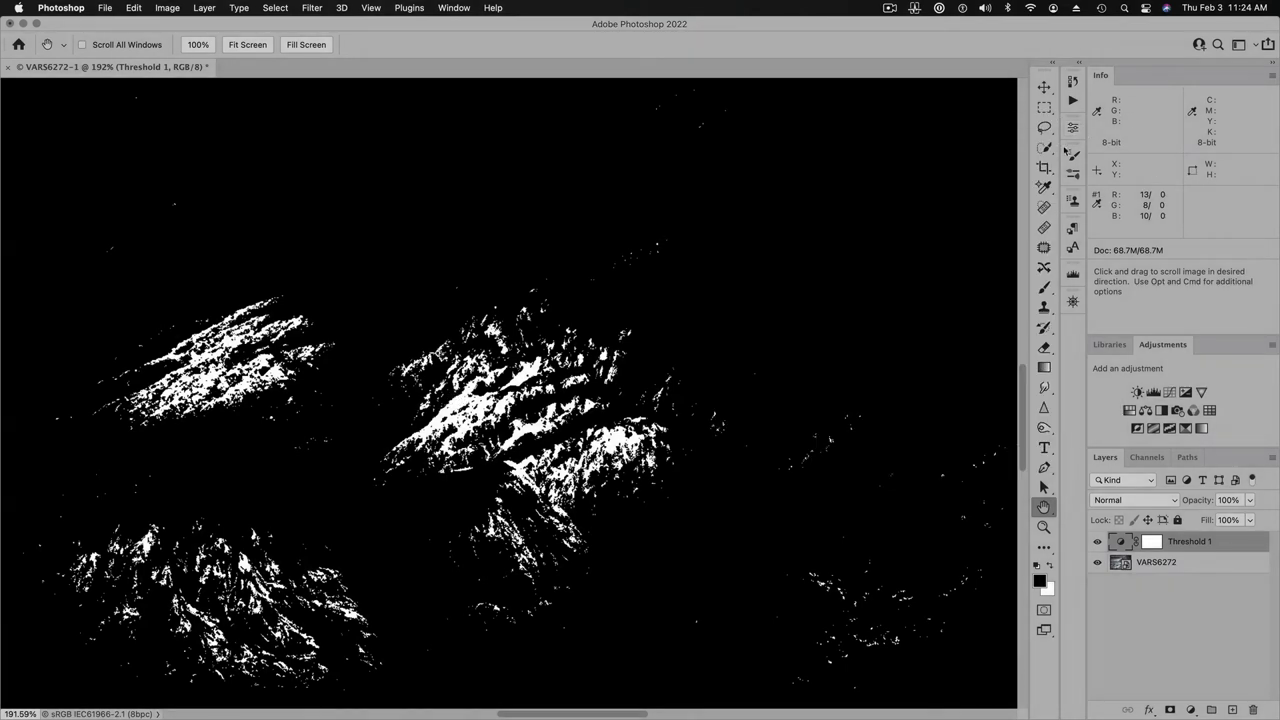
left_click(1044, 187)
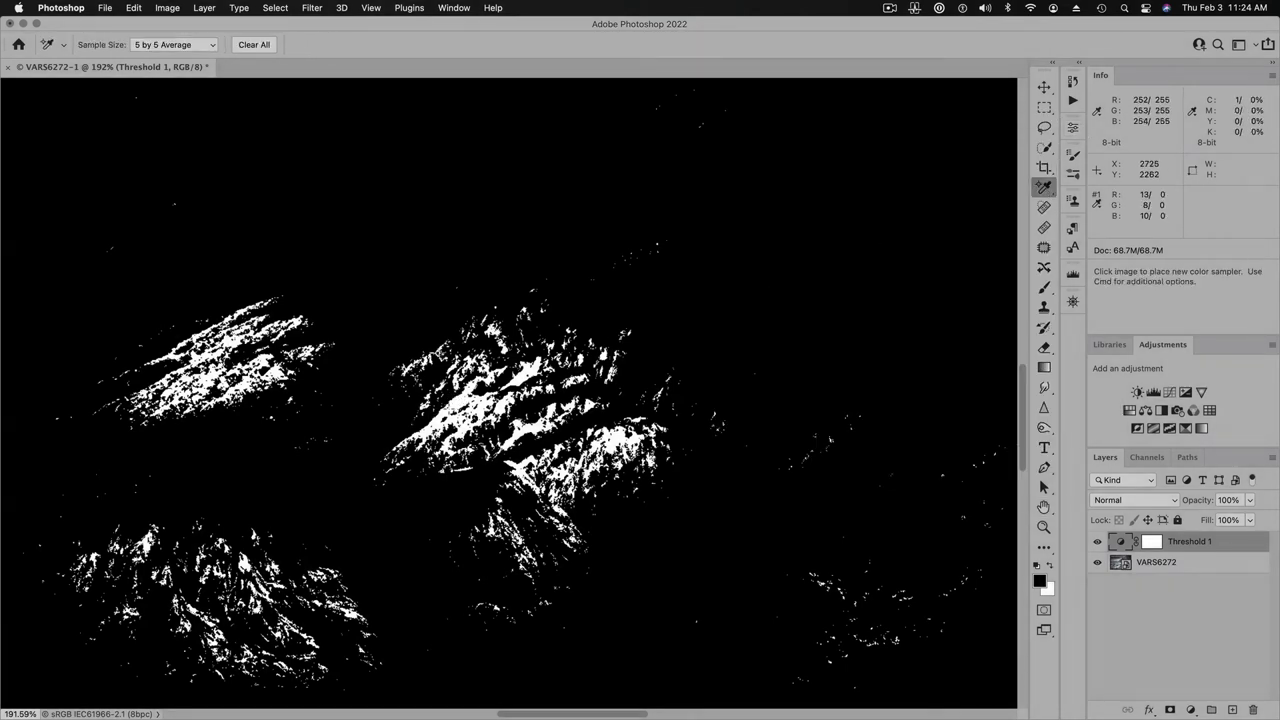
left_click(459, 402)
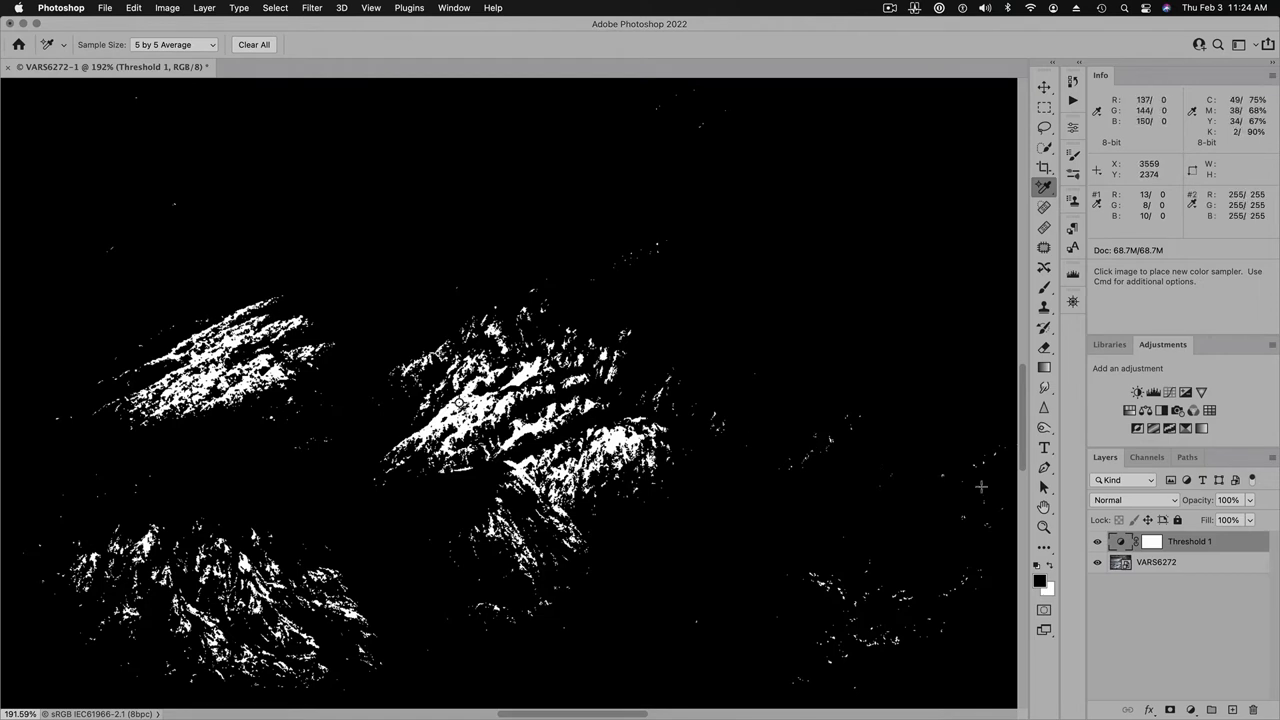
Fit the image on screen and delete the Threshold 1 layer, keeping both samplers.
double_click(1043, 508)
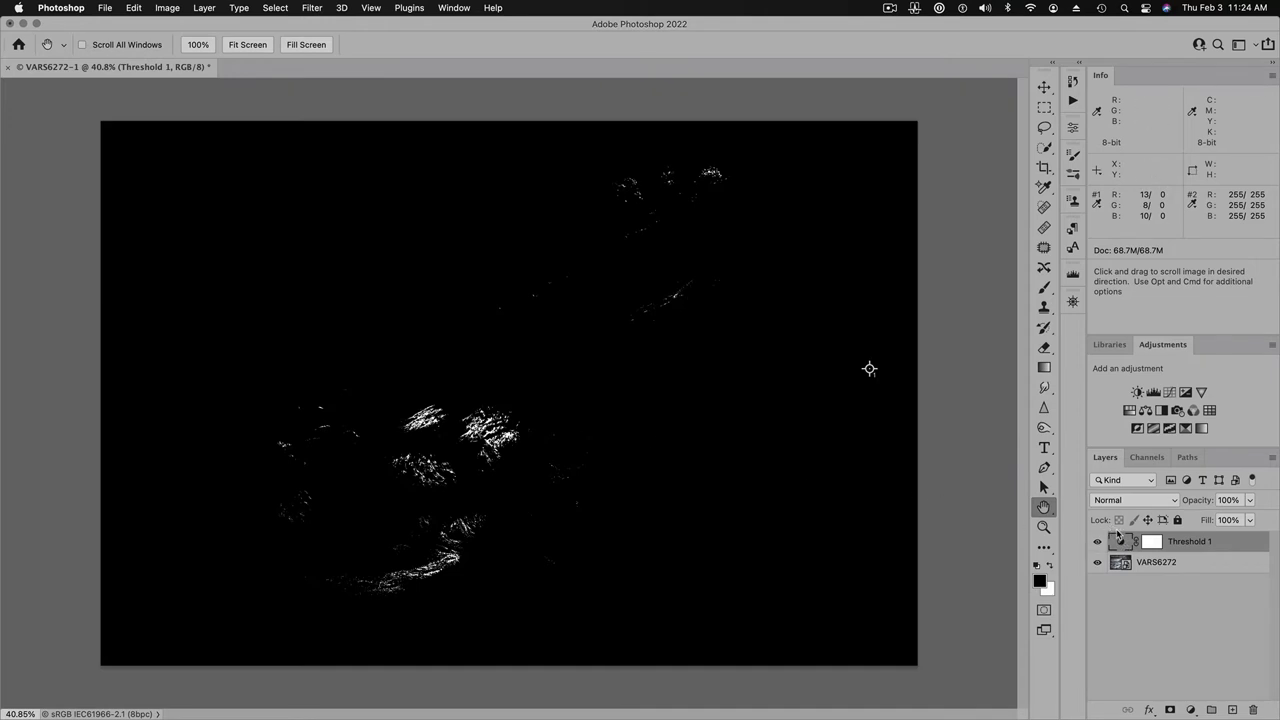
left_click_drag(1120, 541, 1253, 709)
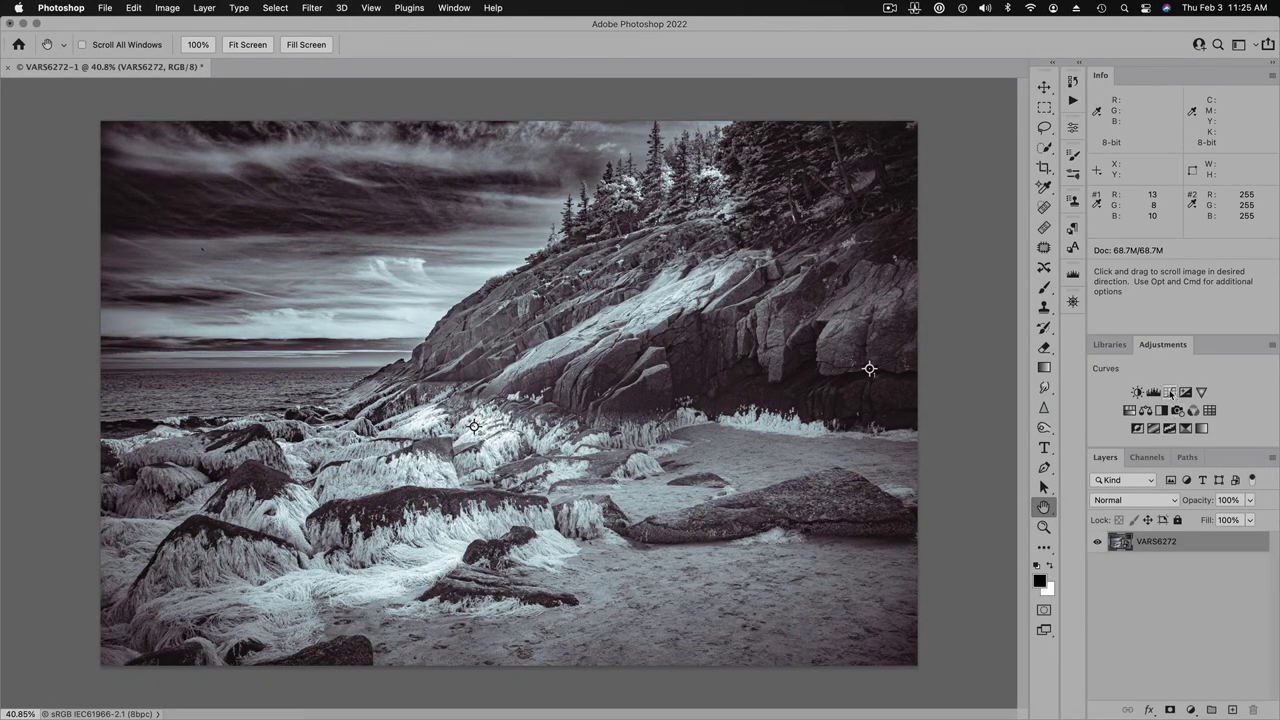
Add a Curves layer and raise the Green channel's black point output to 2.
left_click(1170, 392)
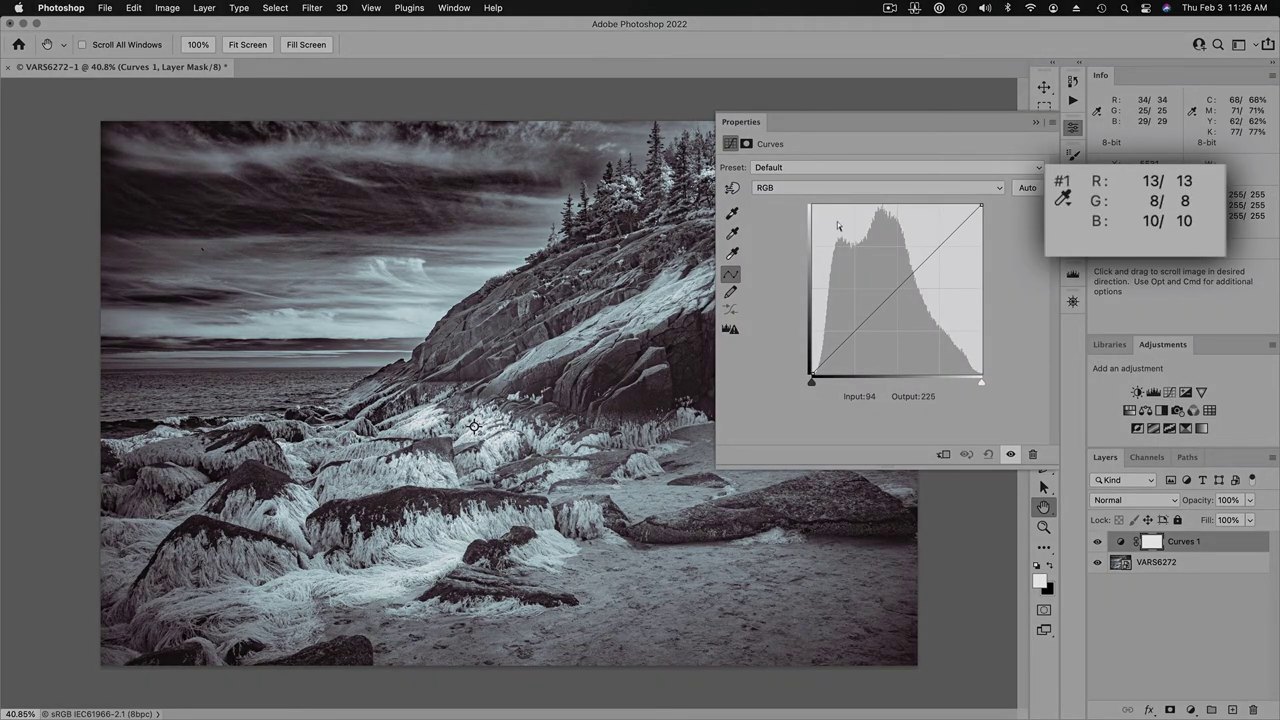
left_click(798, 189)
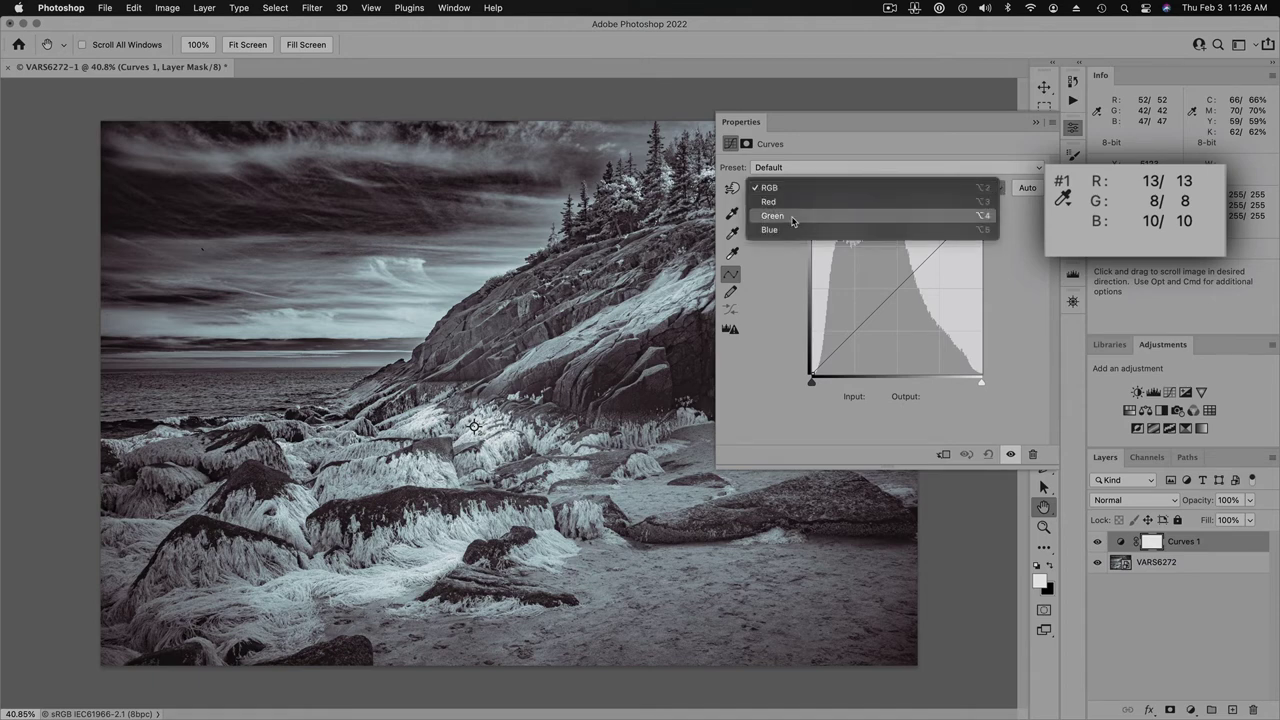
left_click(792, 218)
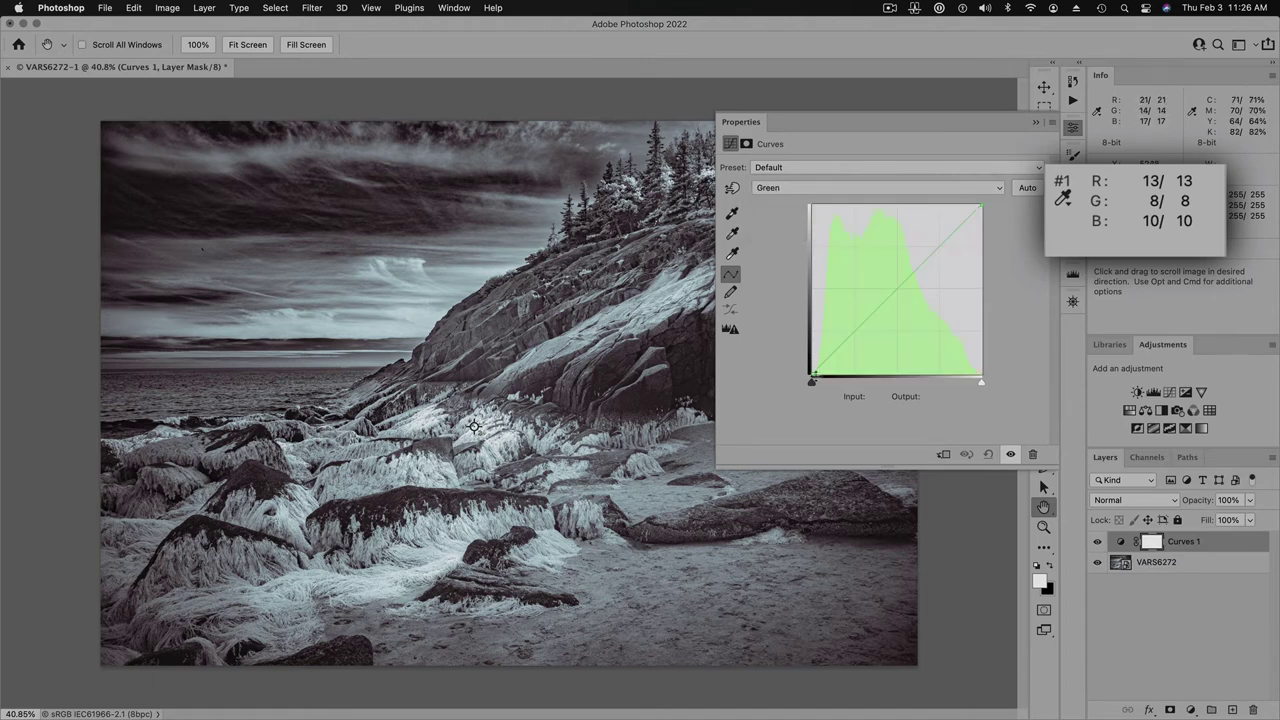
left_click_drag(812, 375, 812, 373)
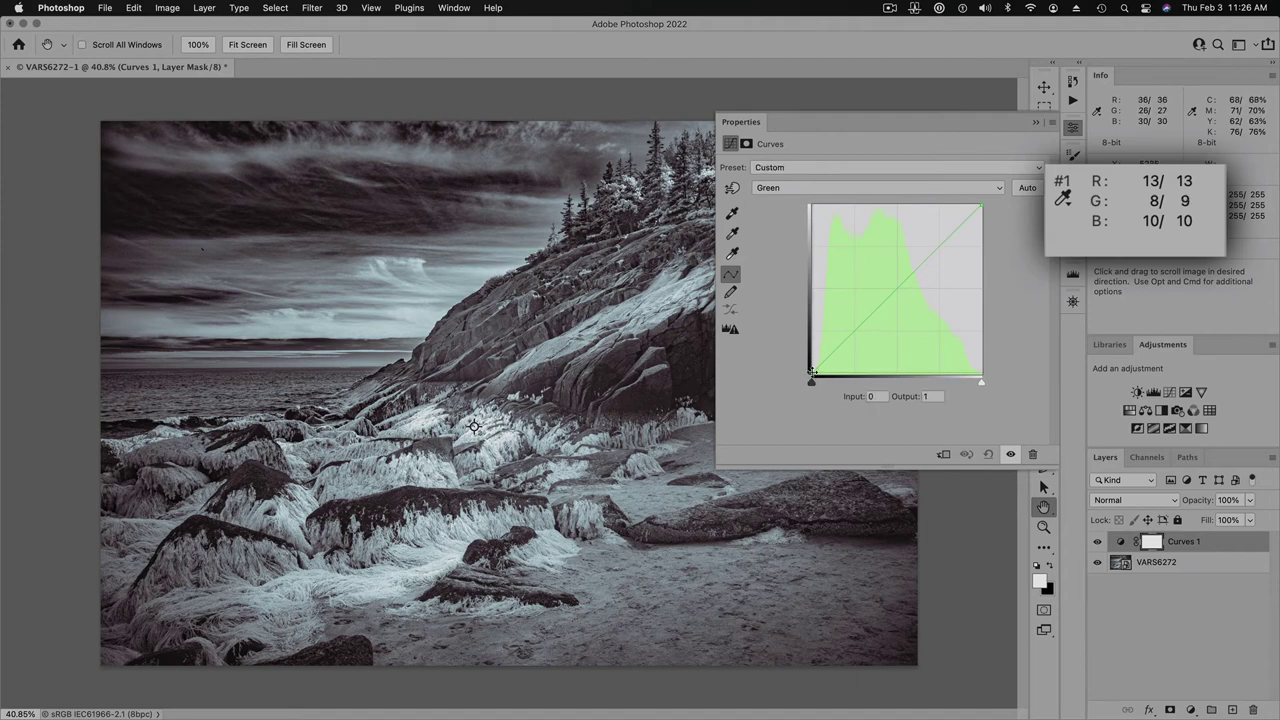
key("Up")
key("Down")
key("Down")
key("Down")
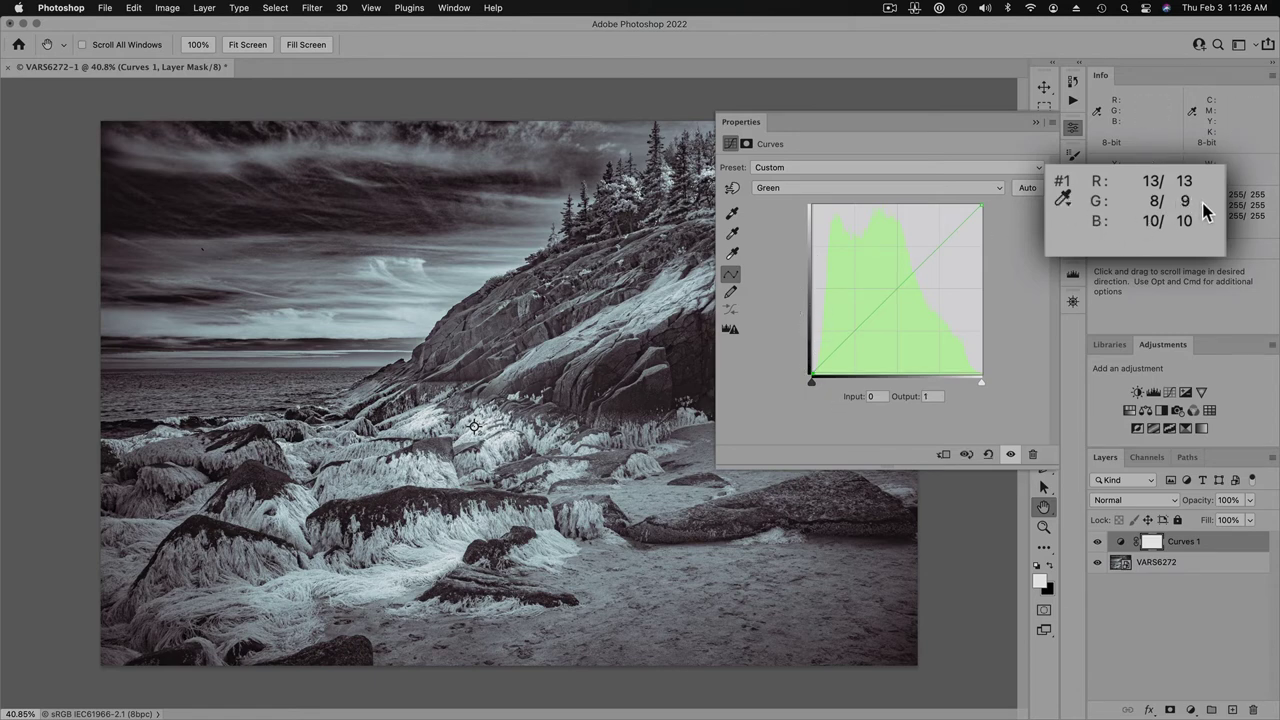
key("Up")
Nudge the Red channel's black point input right so sampler #1 reads 10/10/10.
left_click(815, 187)
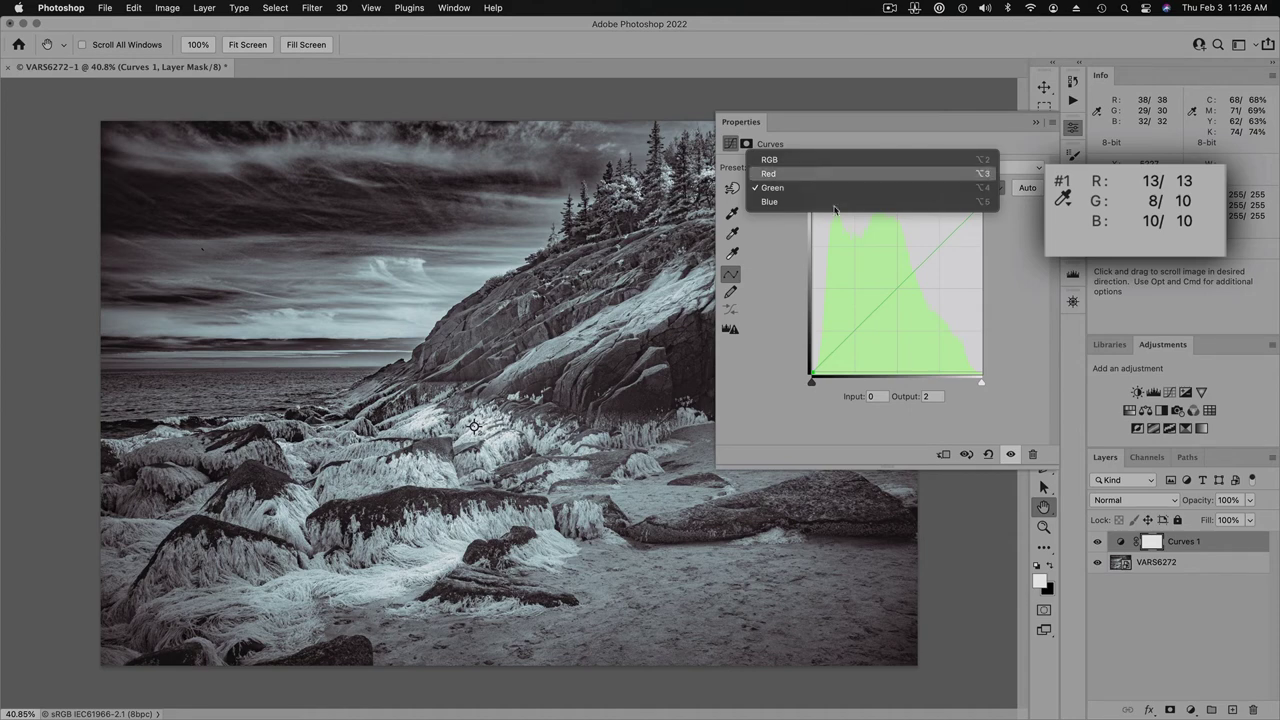
key("Return")
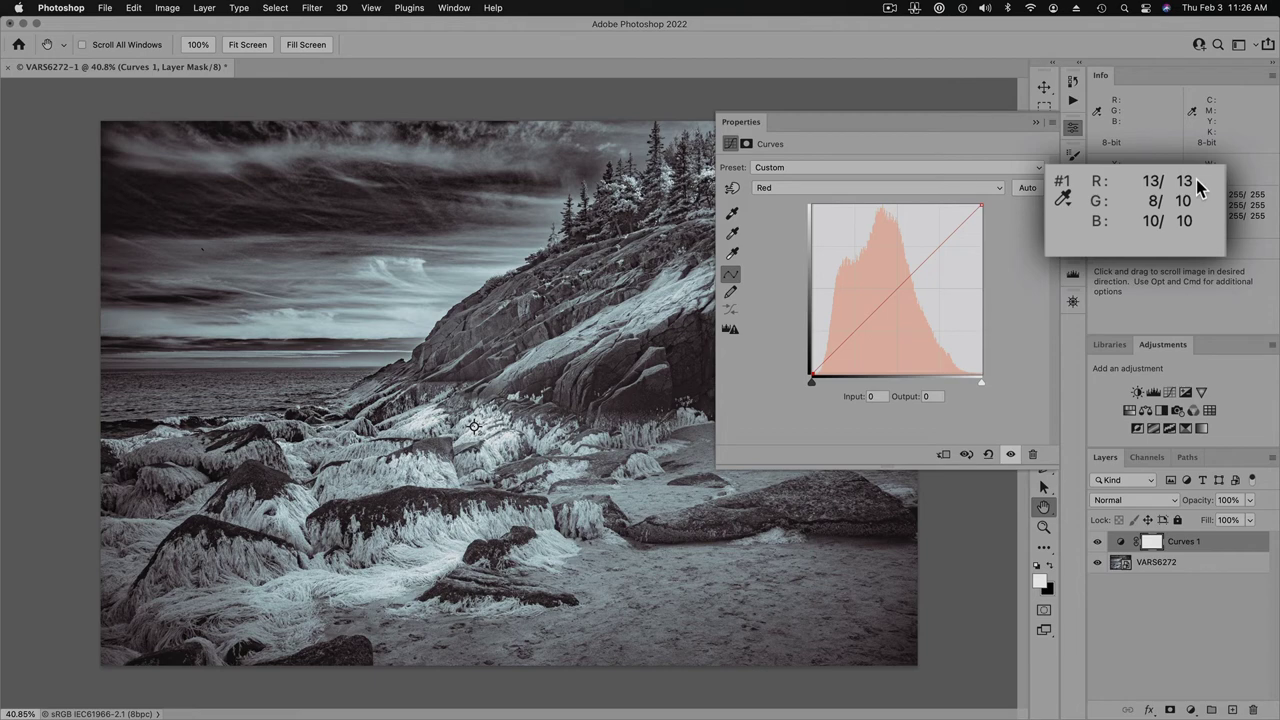
key("Right")
key("Right")
key("Right")
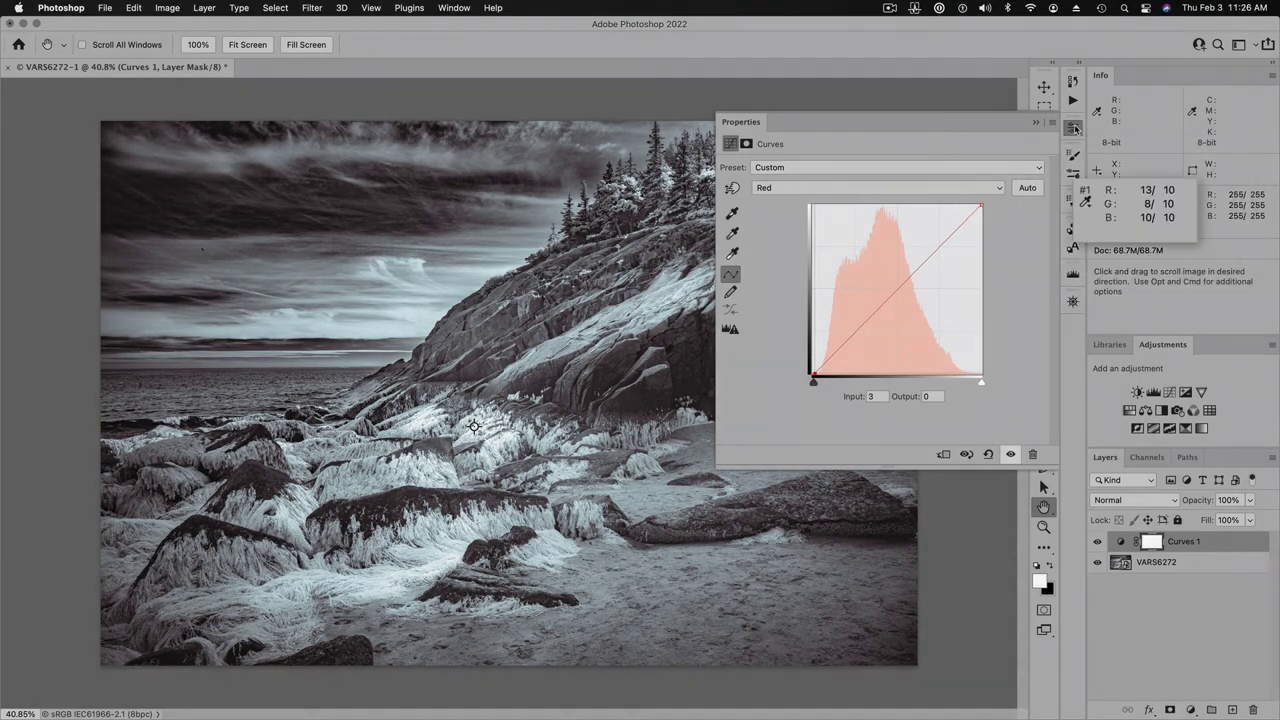
left_click(1073, 128)
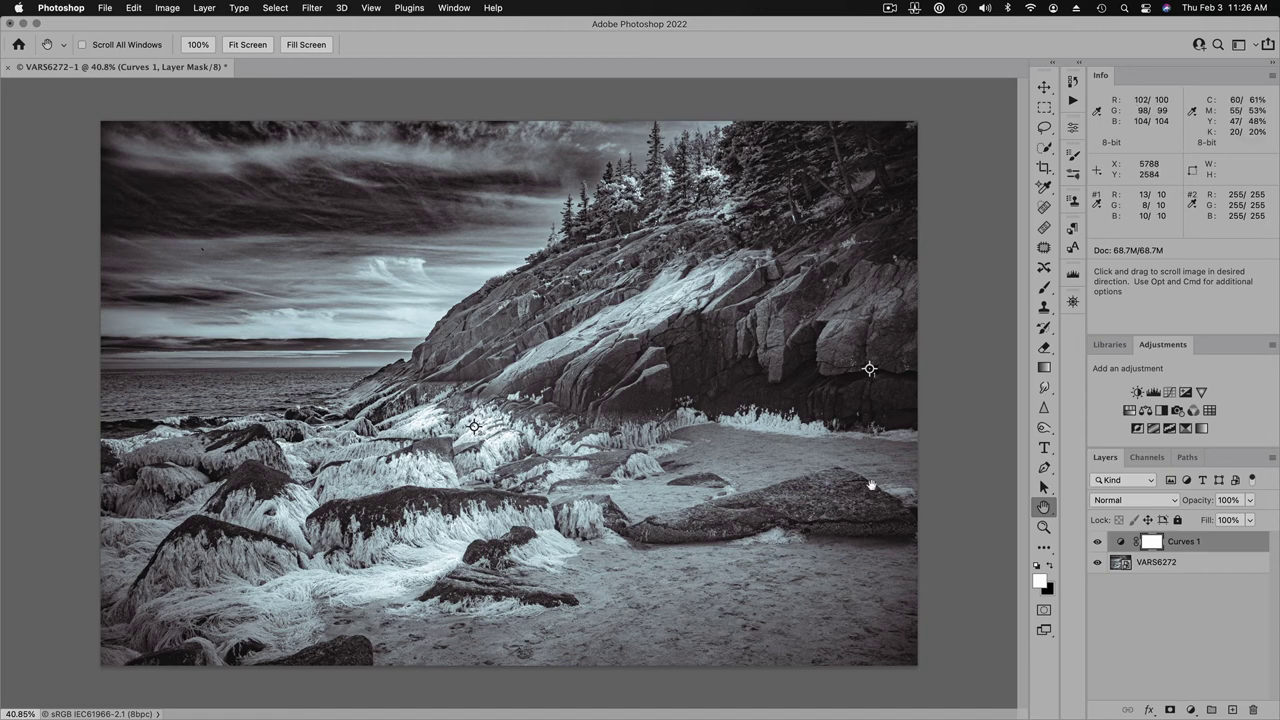
After a quick before/after check, reopen Curves 1 and switch it to the Red channel.
left_click(1097, 542)
left_click(1097, 542)
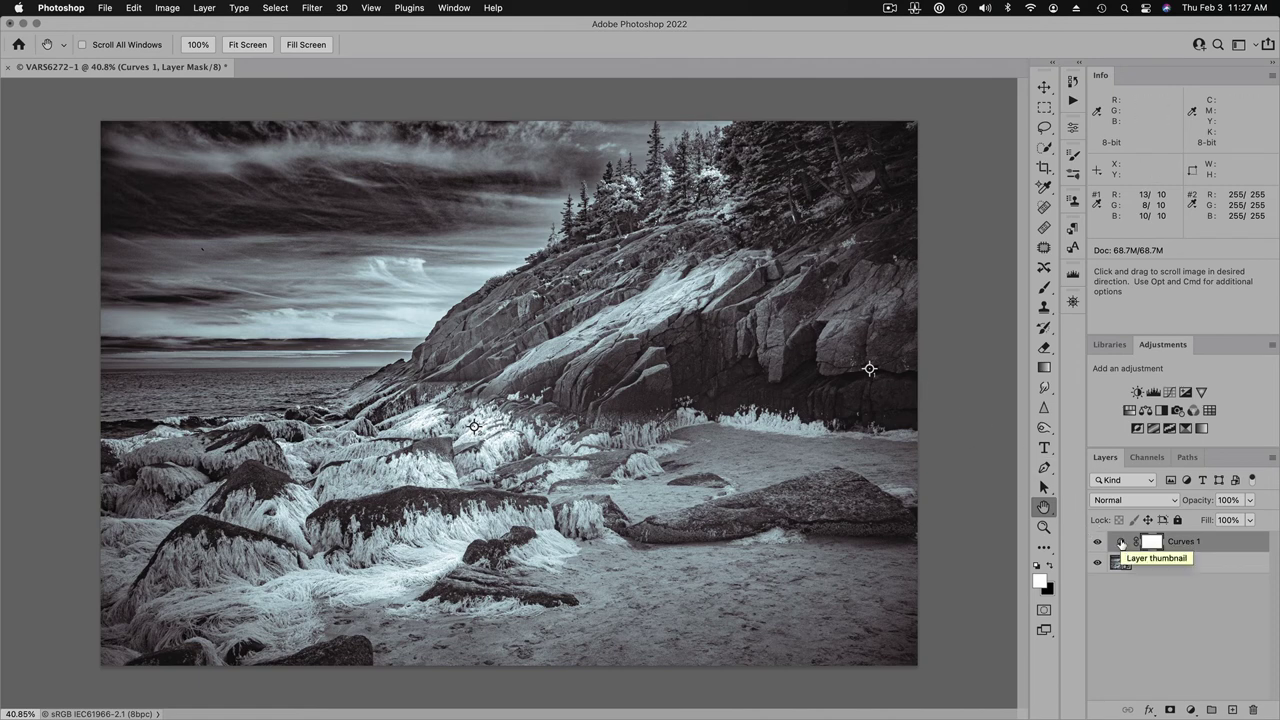
double_click(1121, 541)
left_click(806, 185)
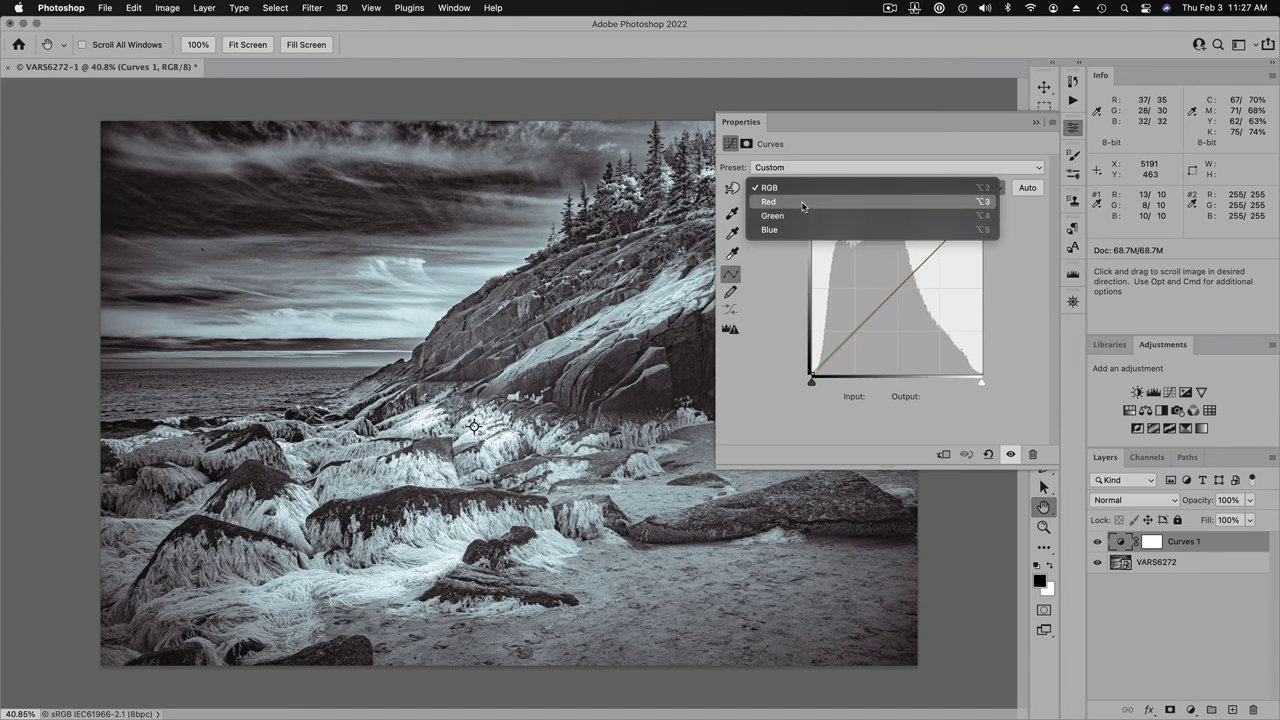
left_click(803, 206)
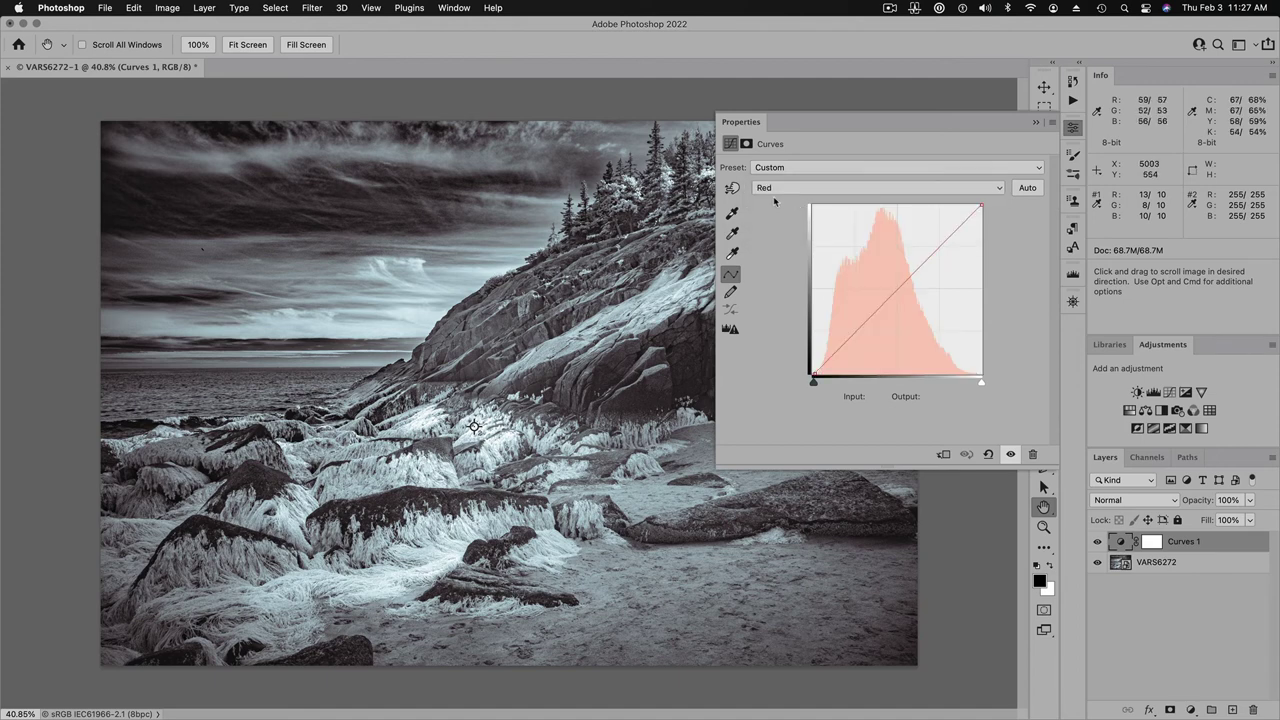
Add Red curve points at about 18/15 in the shadows and 59/60 in the midtones.
left_click(825, 364)
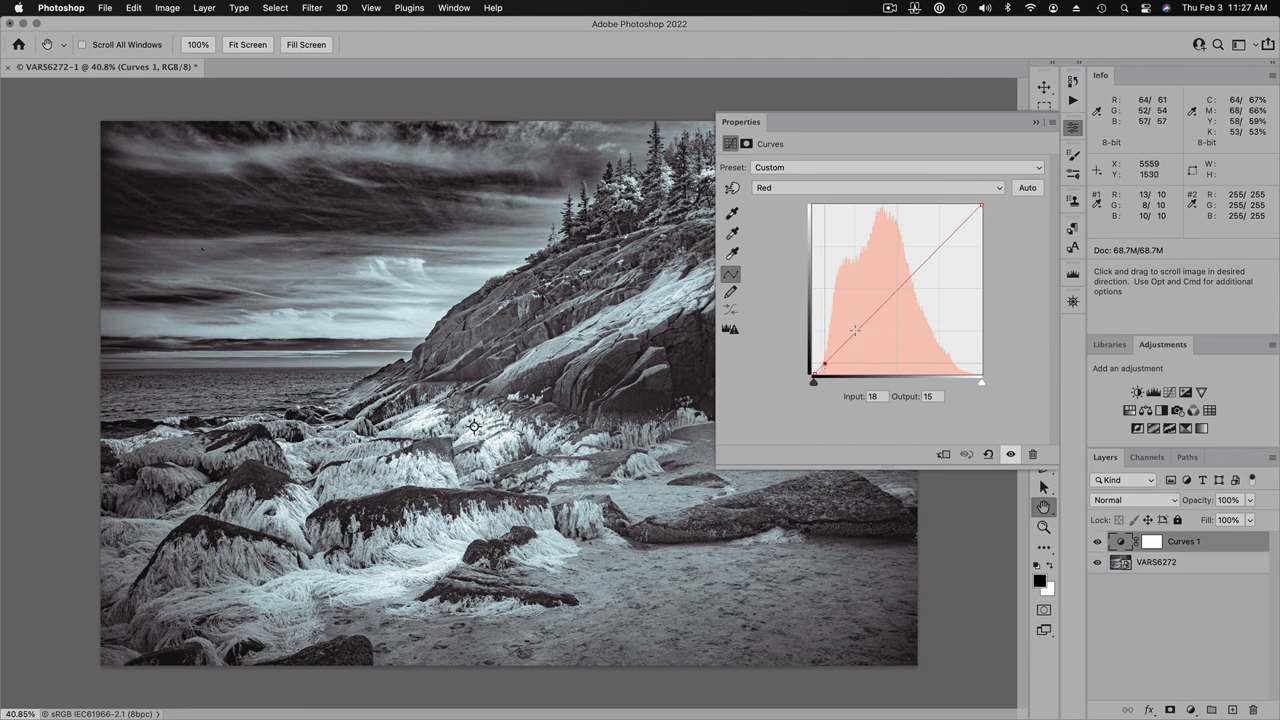
left_click(851, 334)
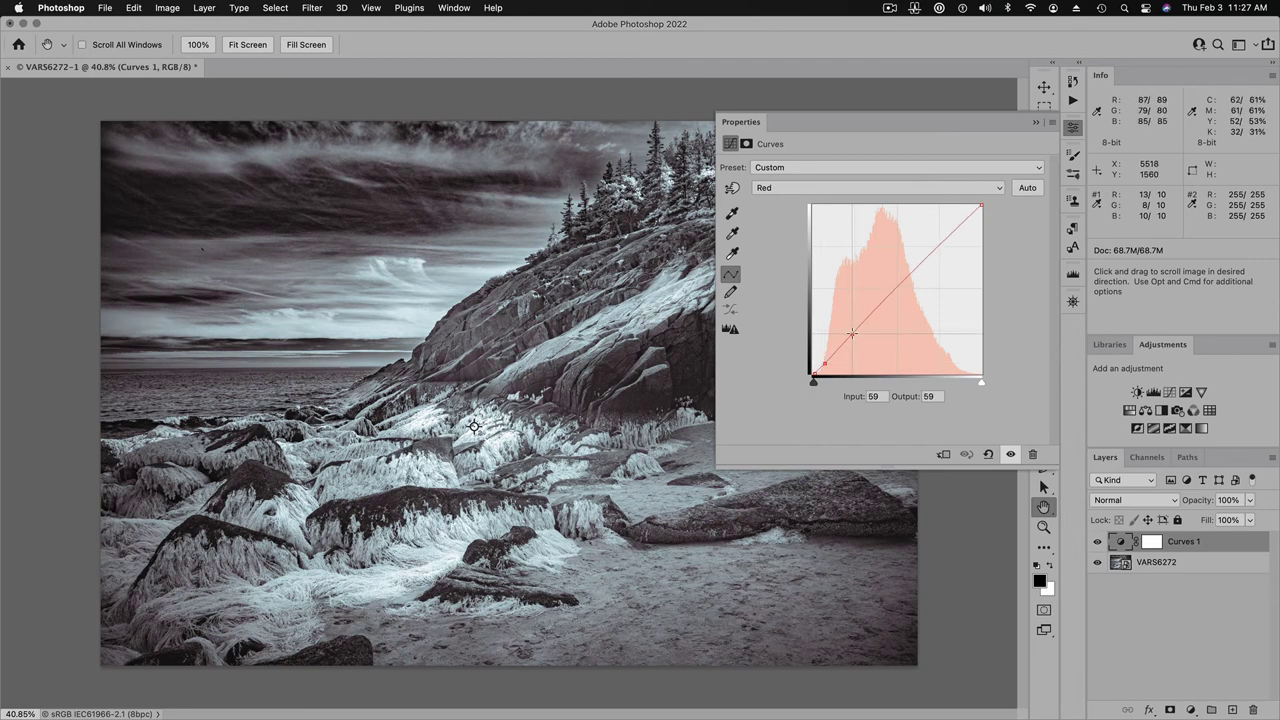
left_click_drag(851, 334, 850, 333)
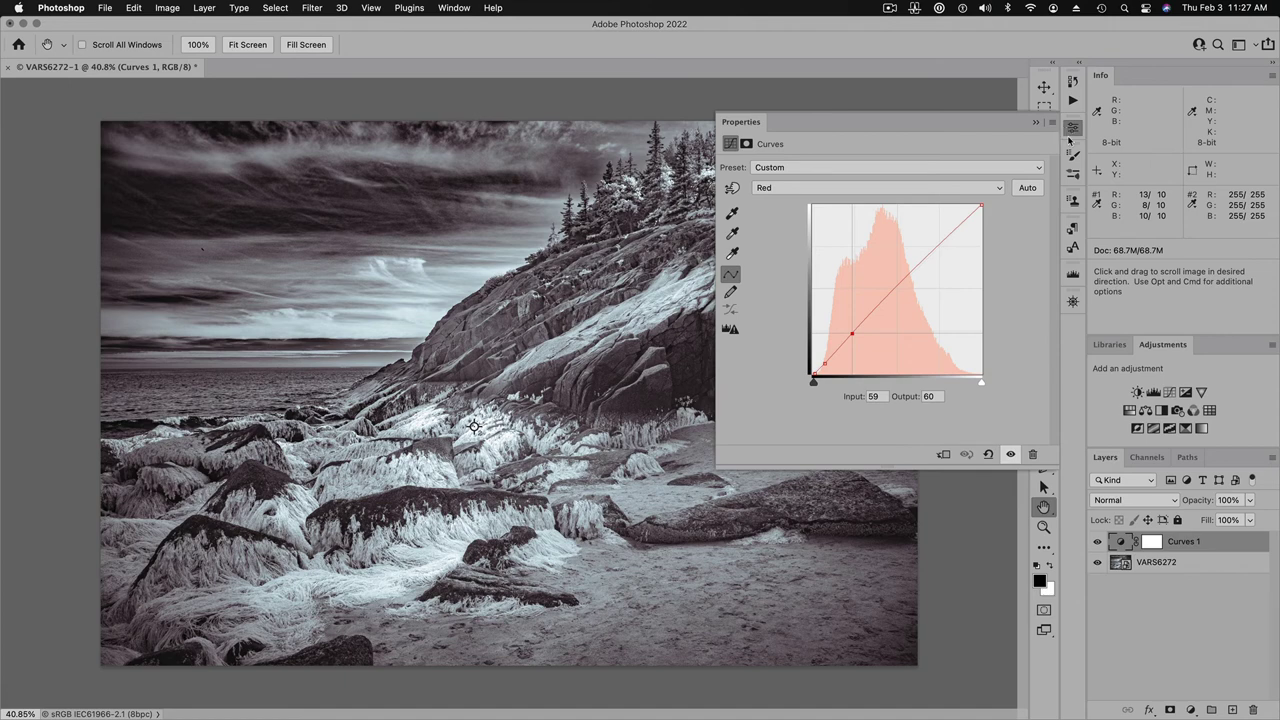
Close the Curves properties and toggle the Curves 1 eye three times, ending with it visible.
left_click(1072, 127)
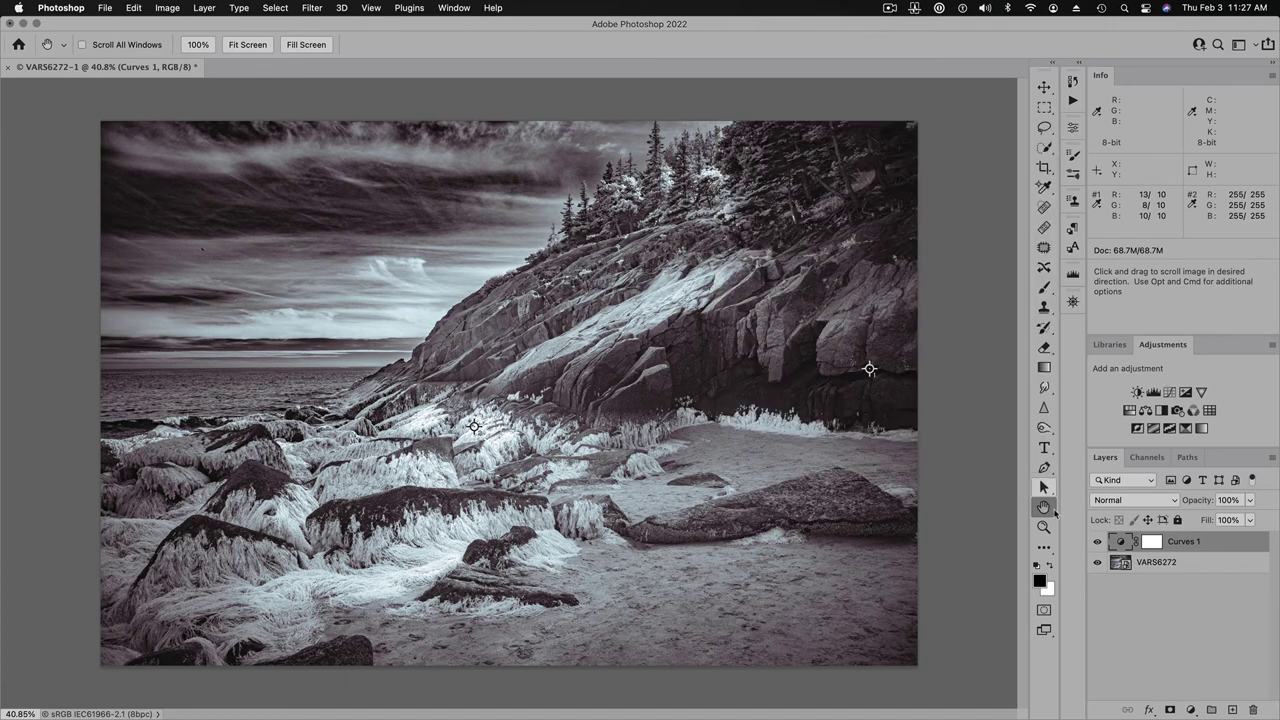
left_click(1097, 542)
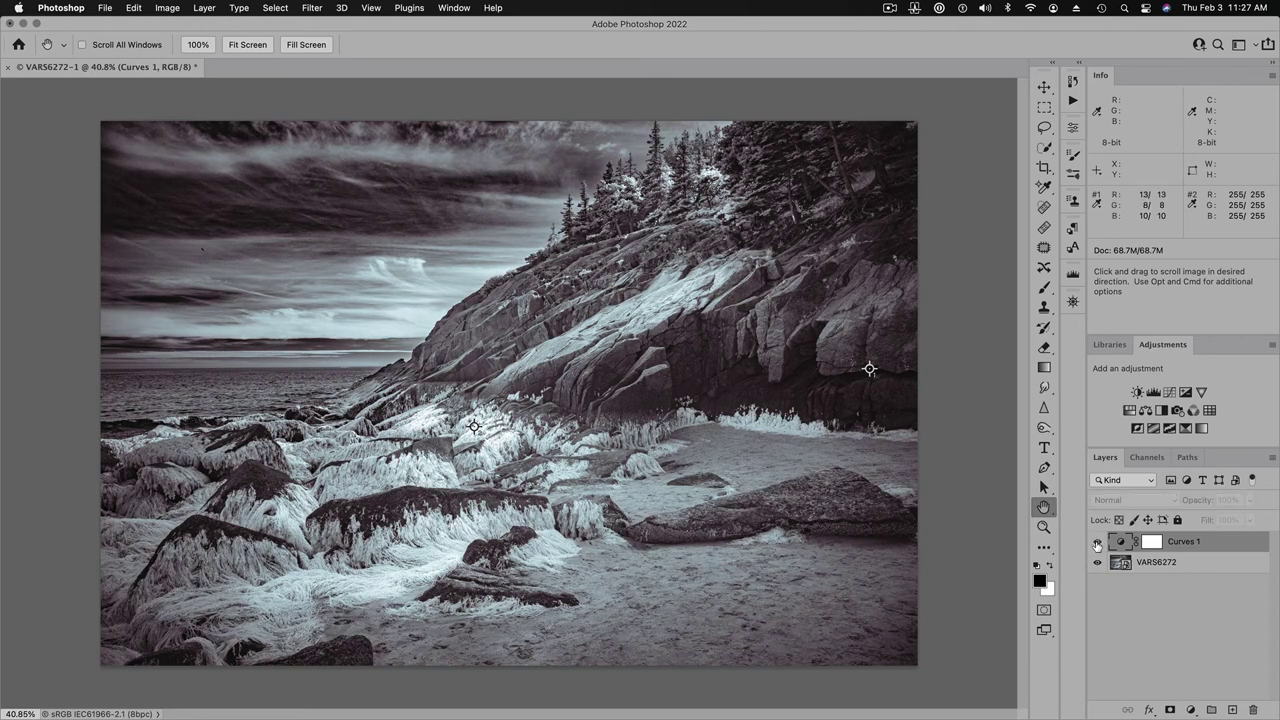
left_click(1097, 542)
left_click(1097, 542)
left_click(1097, 542)
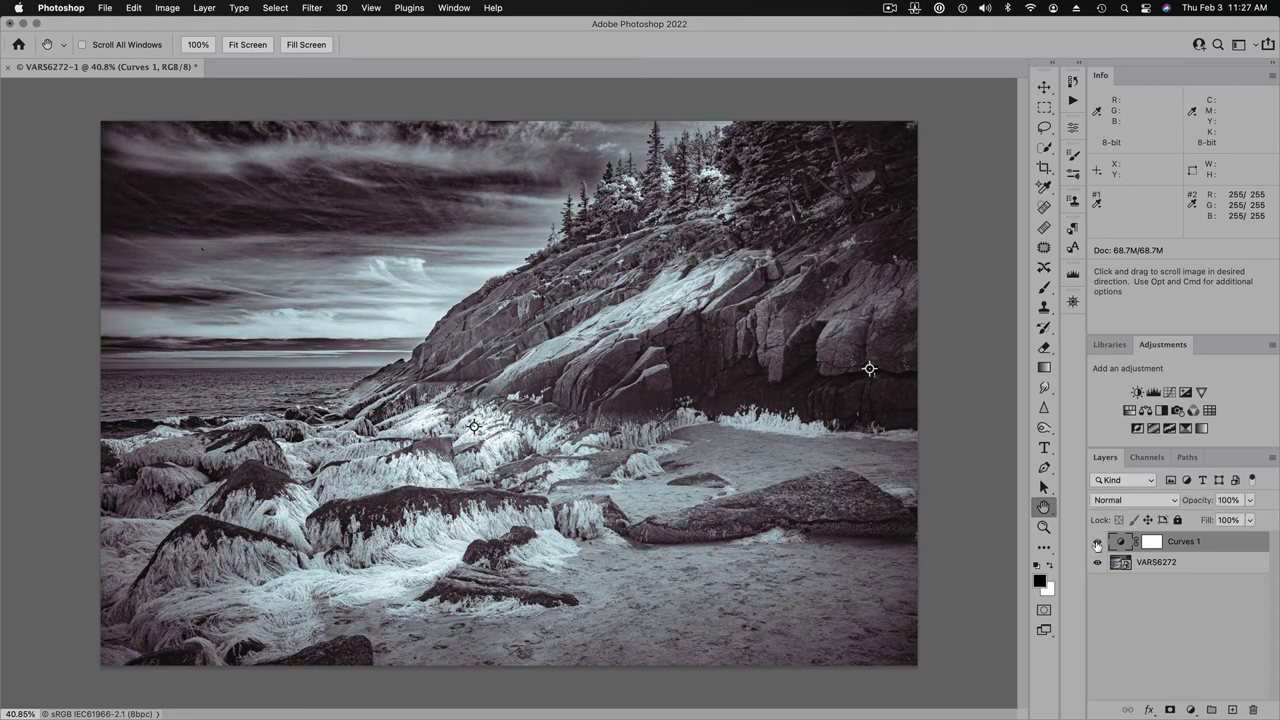
left_click(1097, 542)
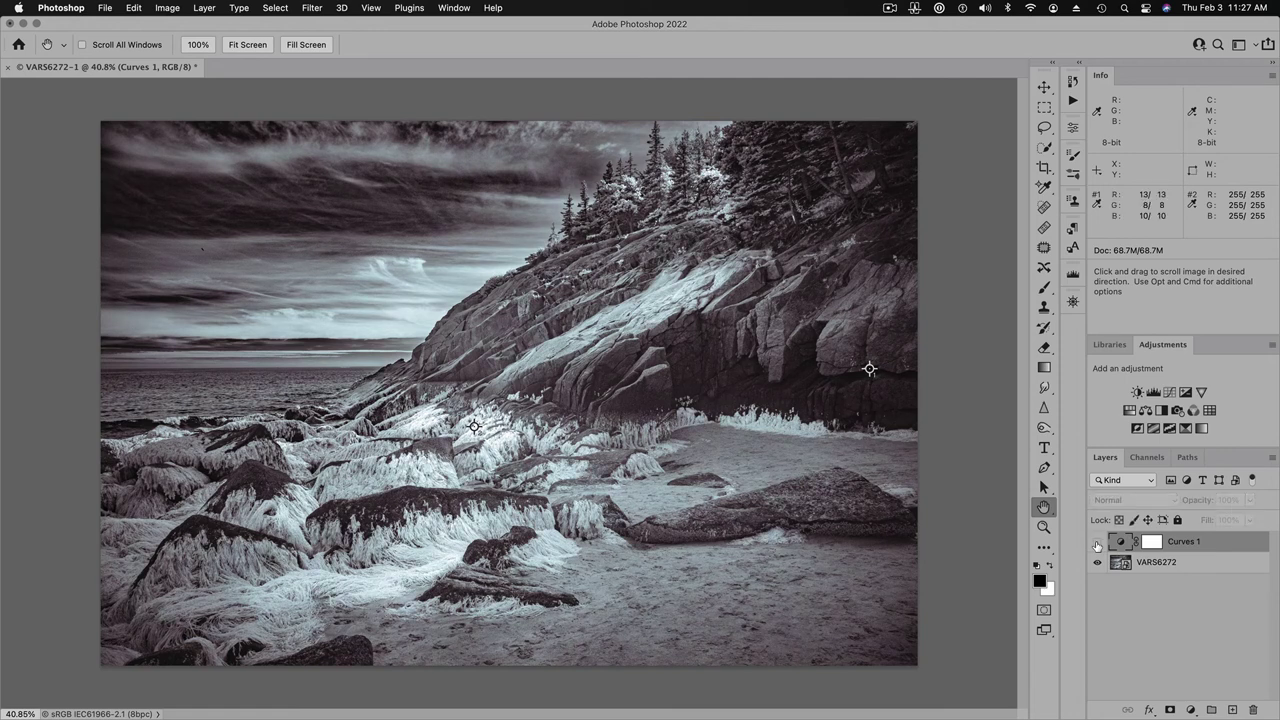
left_click(1097, 542)
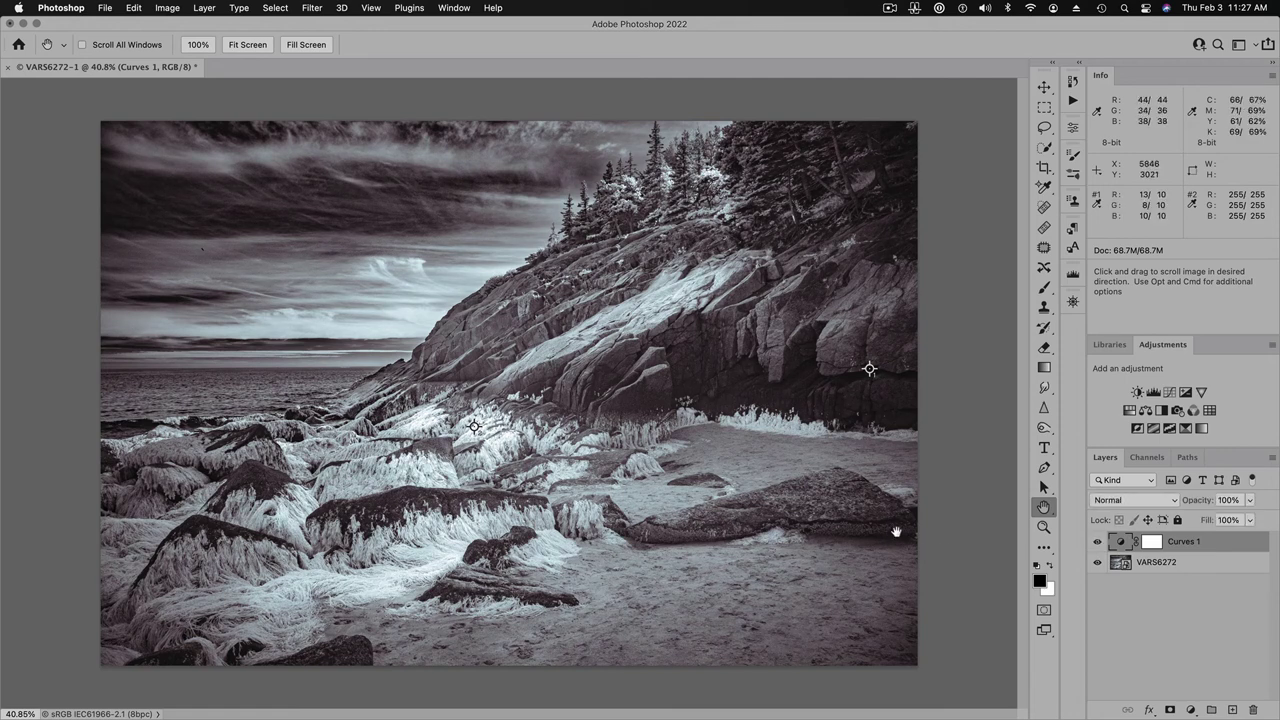